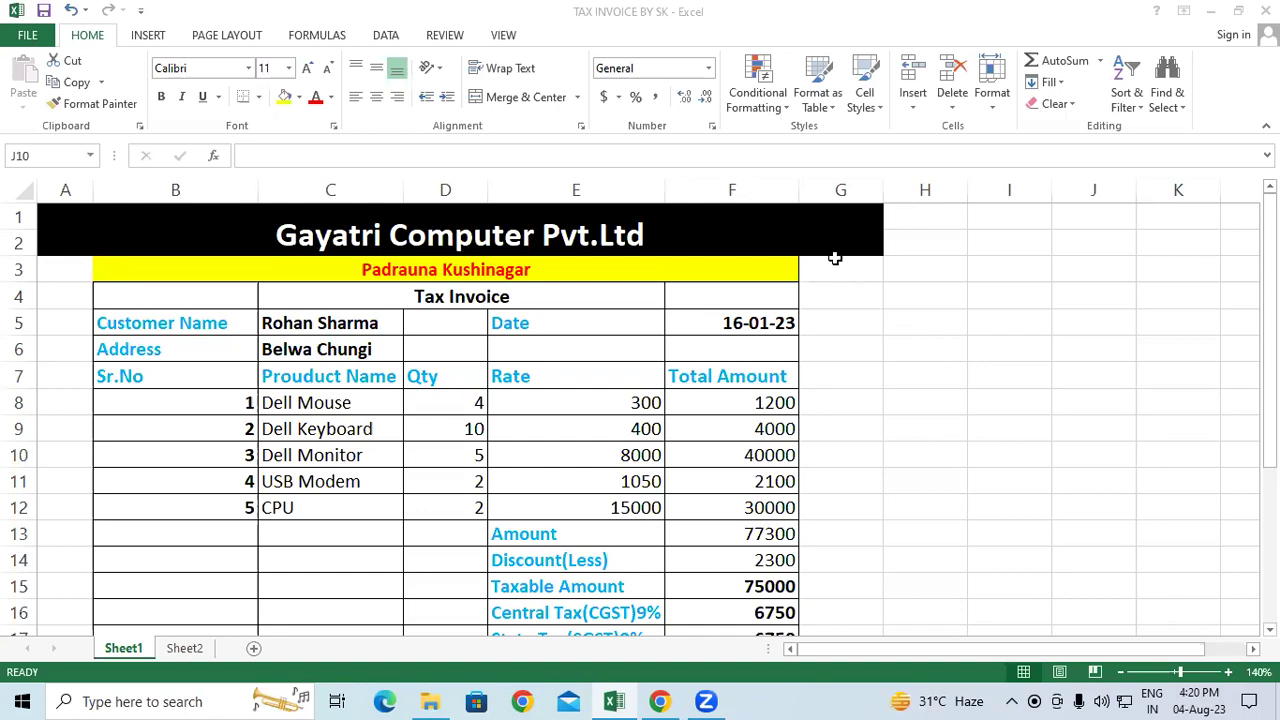
Step: Review the invoice's header details: the customer name, date and address labels with their entries
left_click(830, 287)
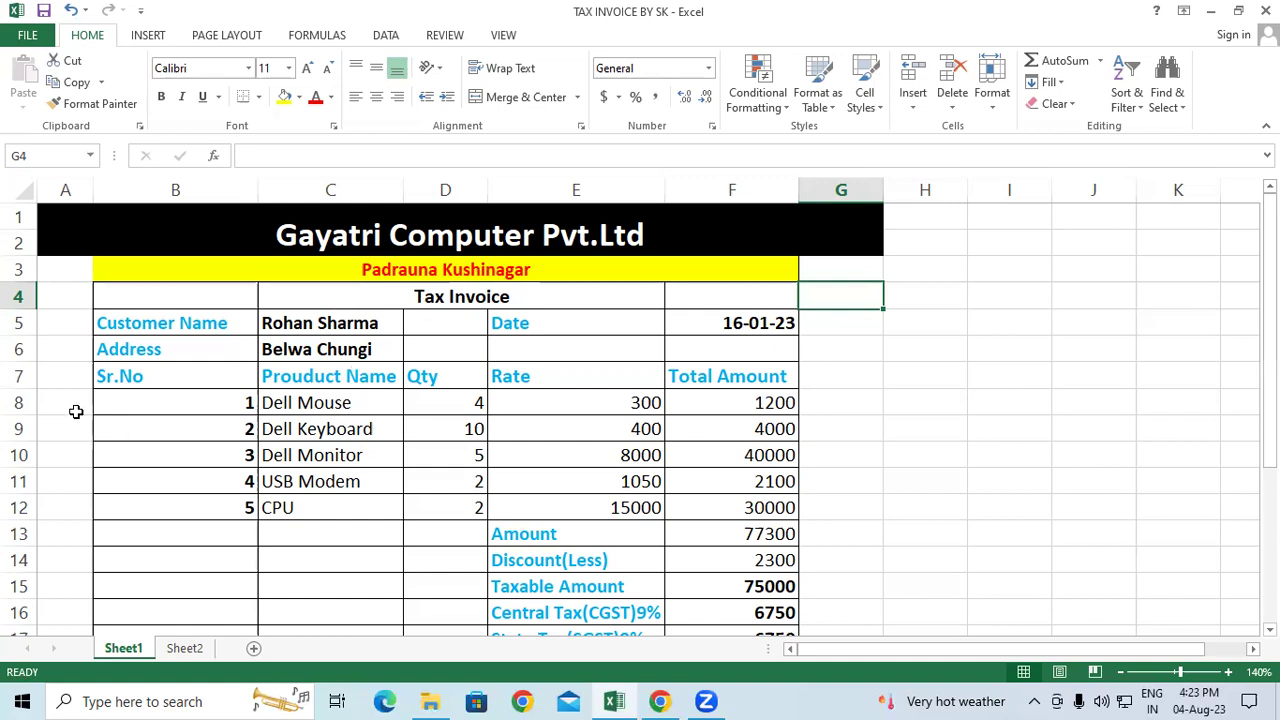
left_click(180, 325)
left_click(314, 326)
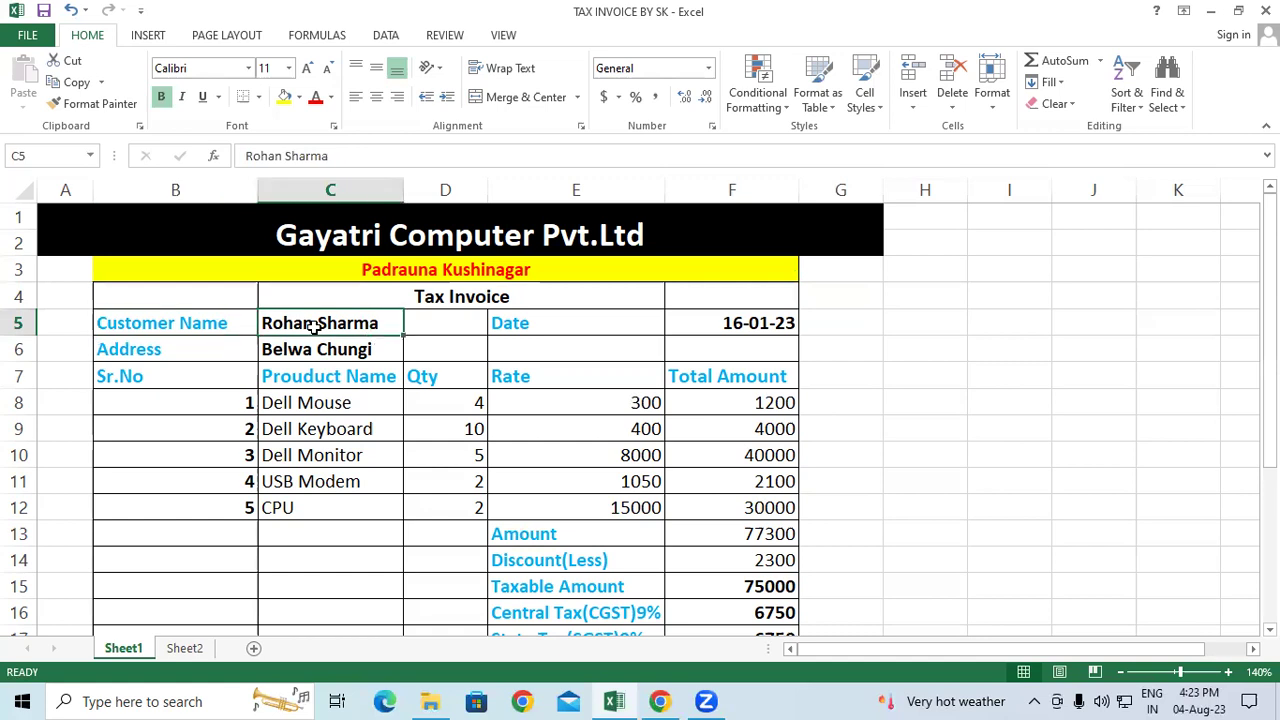
left_click(151, 323)
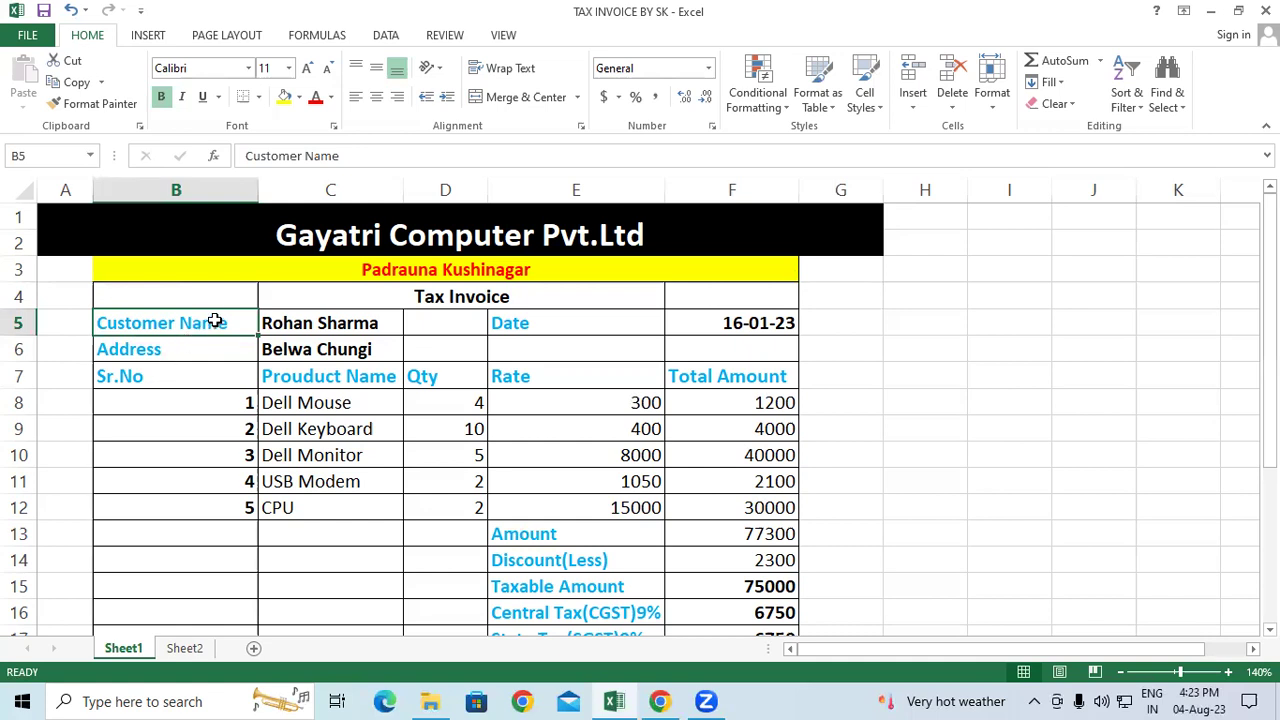
left_click(343, 320)
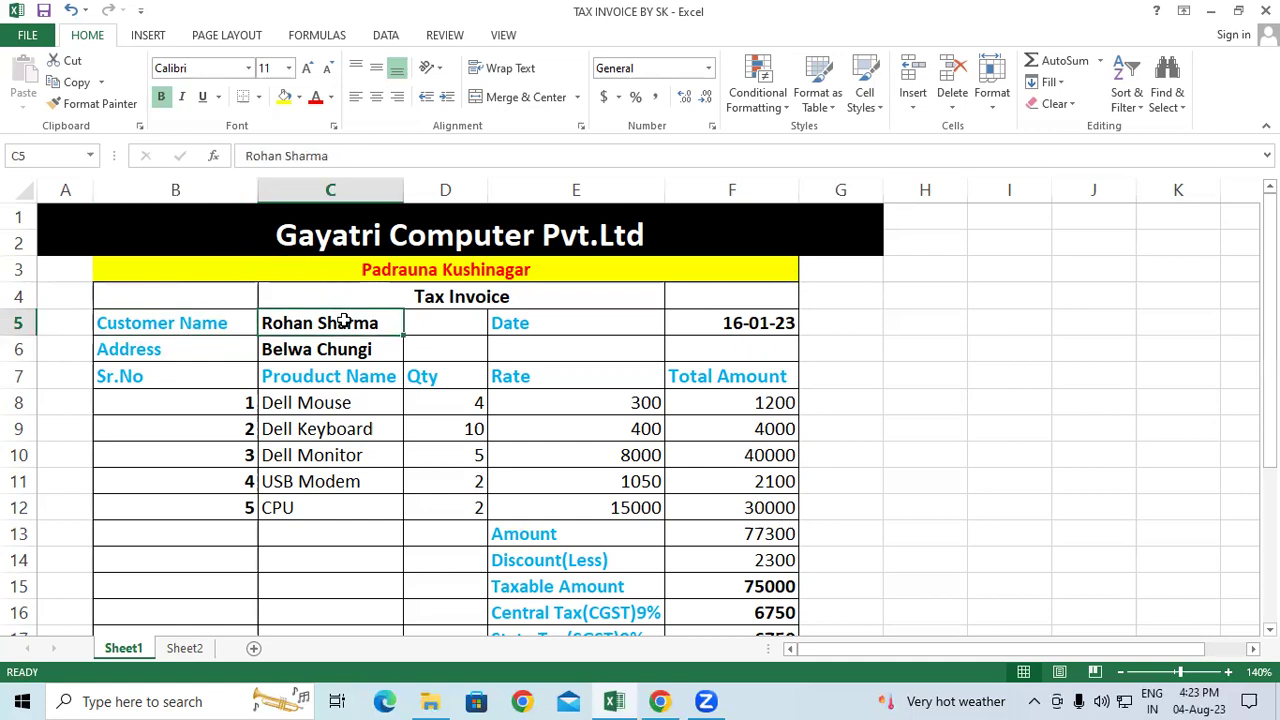
left_click(575, 324)
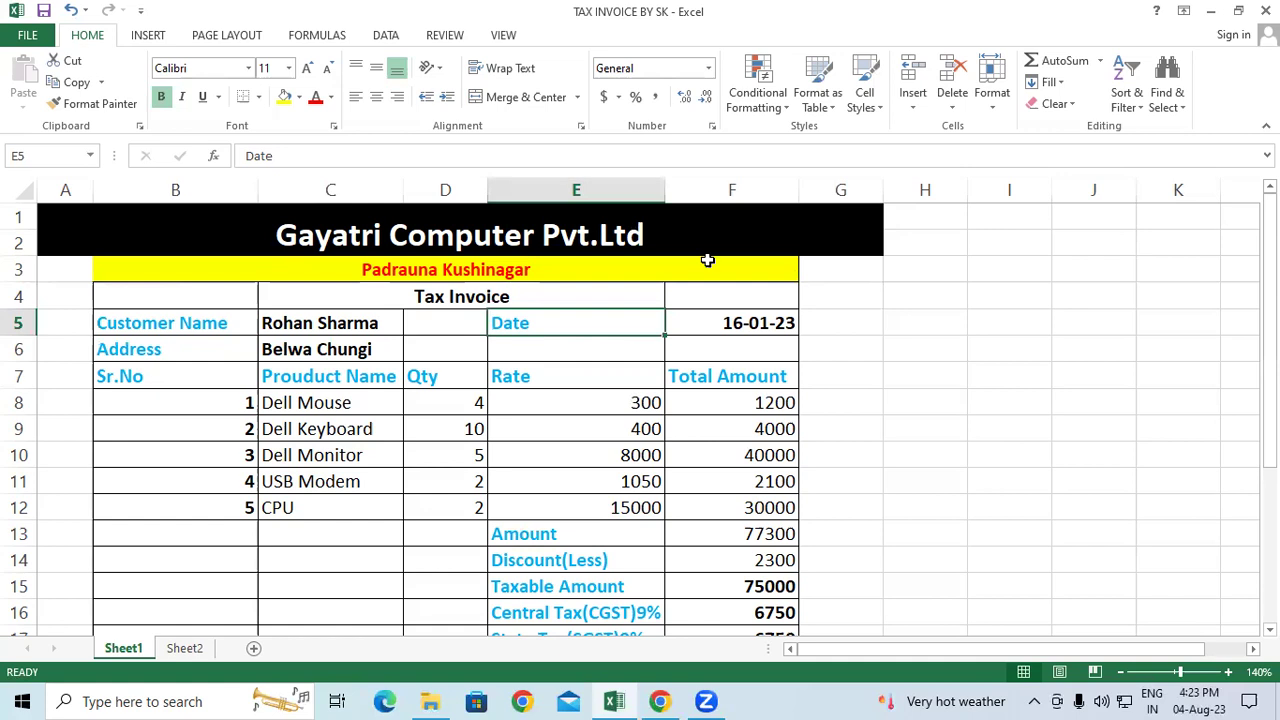
left_click(702, 320)
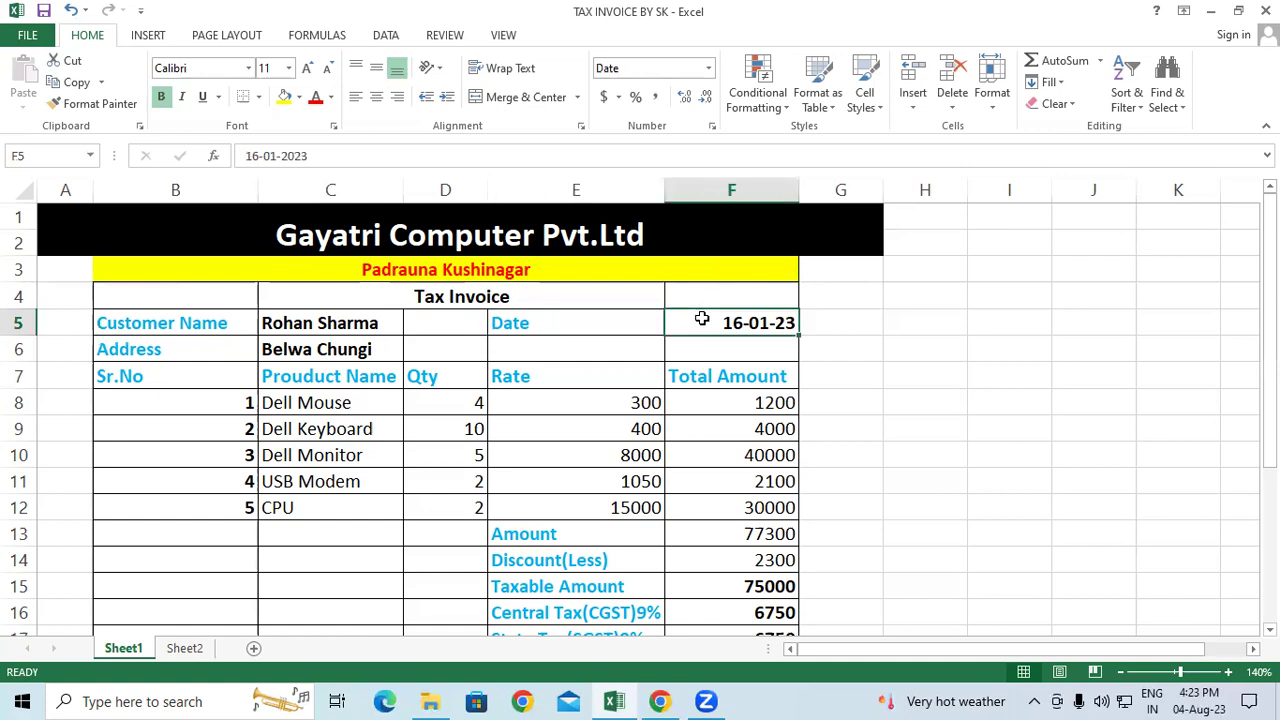
left_click(163, 355)
left_click(350, 343)
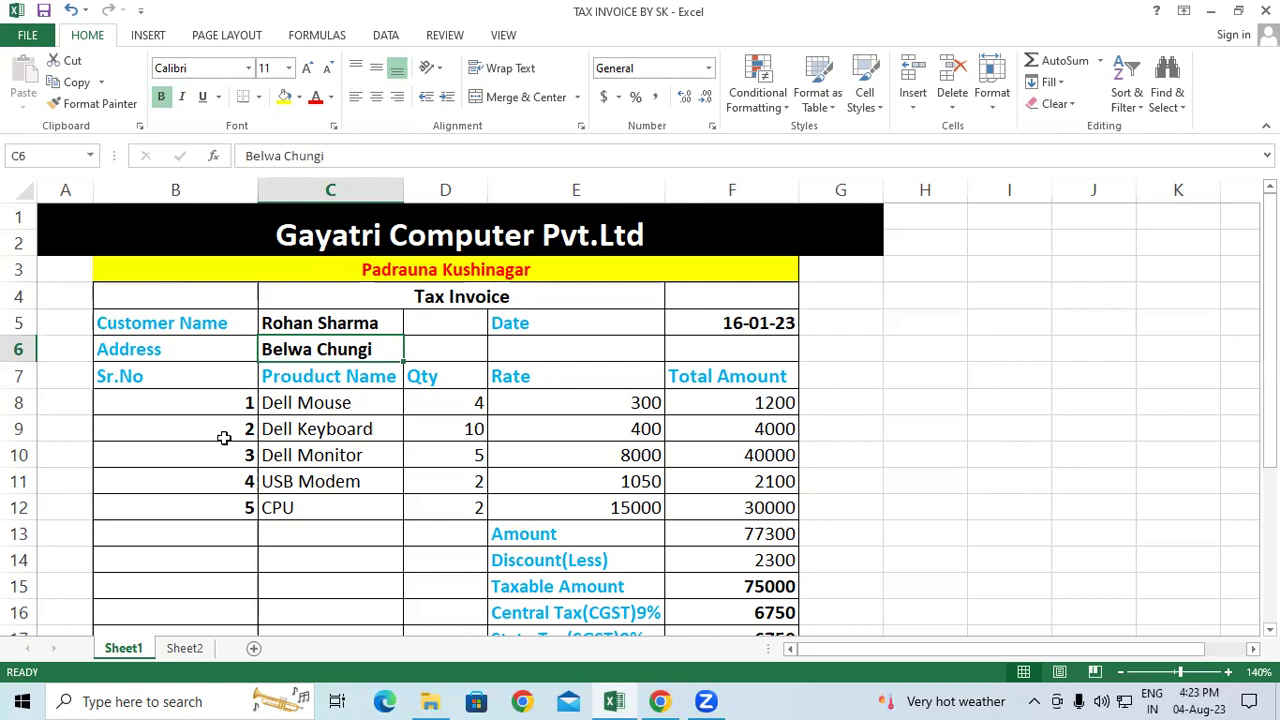
Step: Review the Sr.No column and the product names in rows 8 to 12 of the item table
scroll(237, 434, "down", 1)
left_click(120, 296)
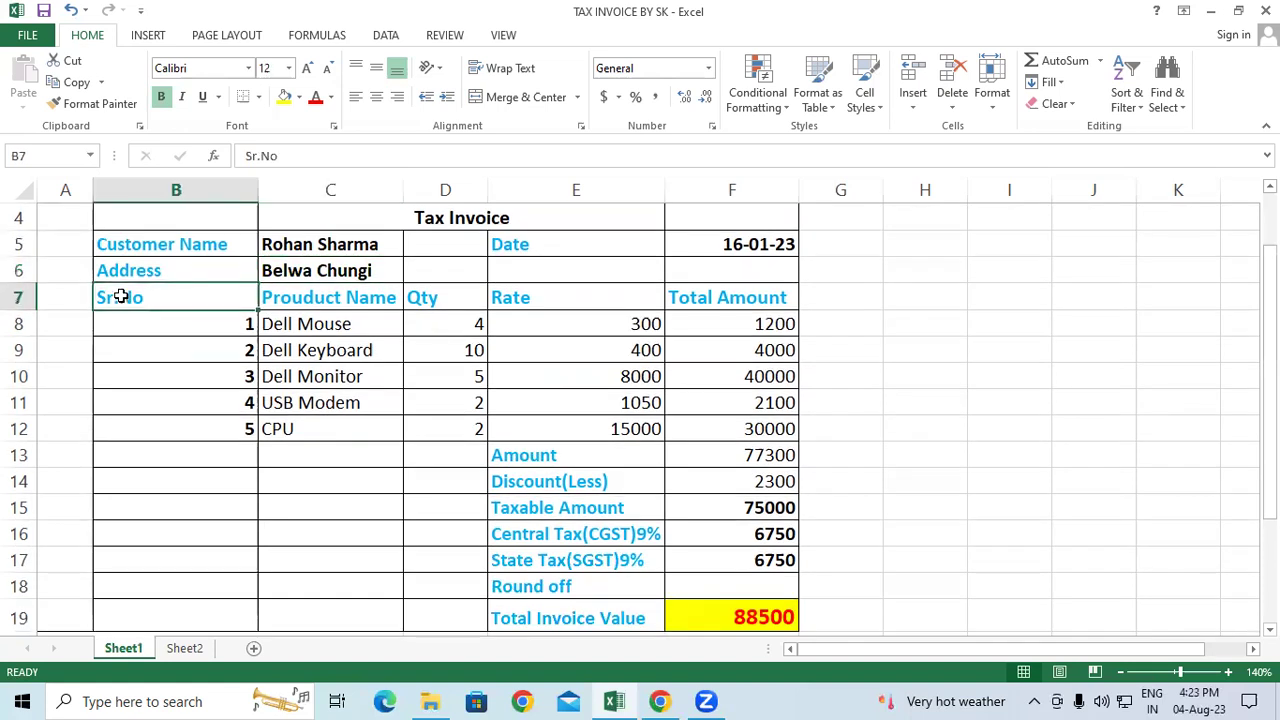
left_click(210, 328)
left_click_drag(237, 331, 236, 424)
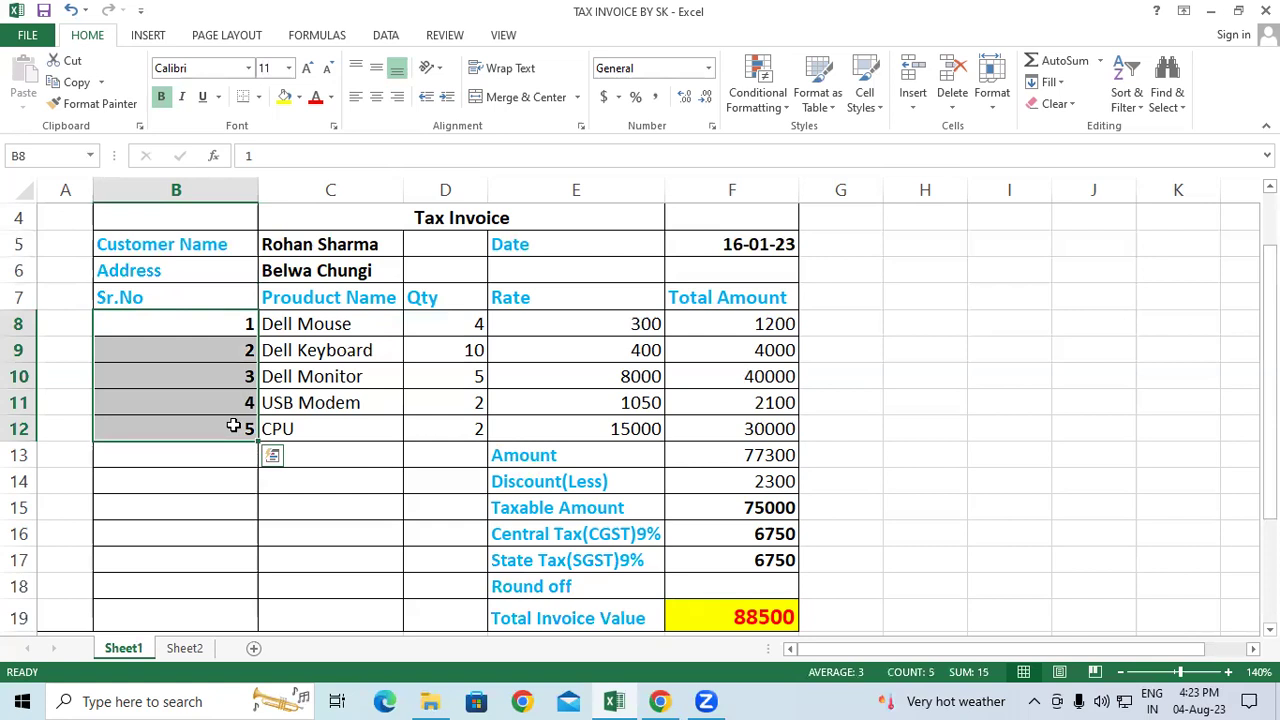
left_click(298, 297)
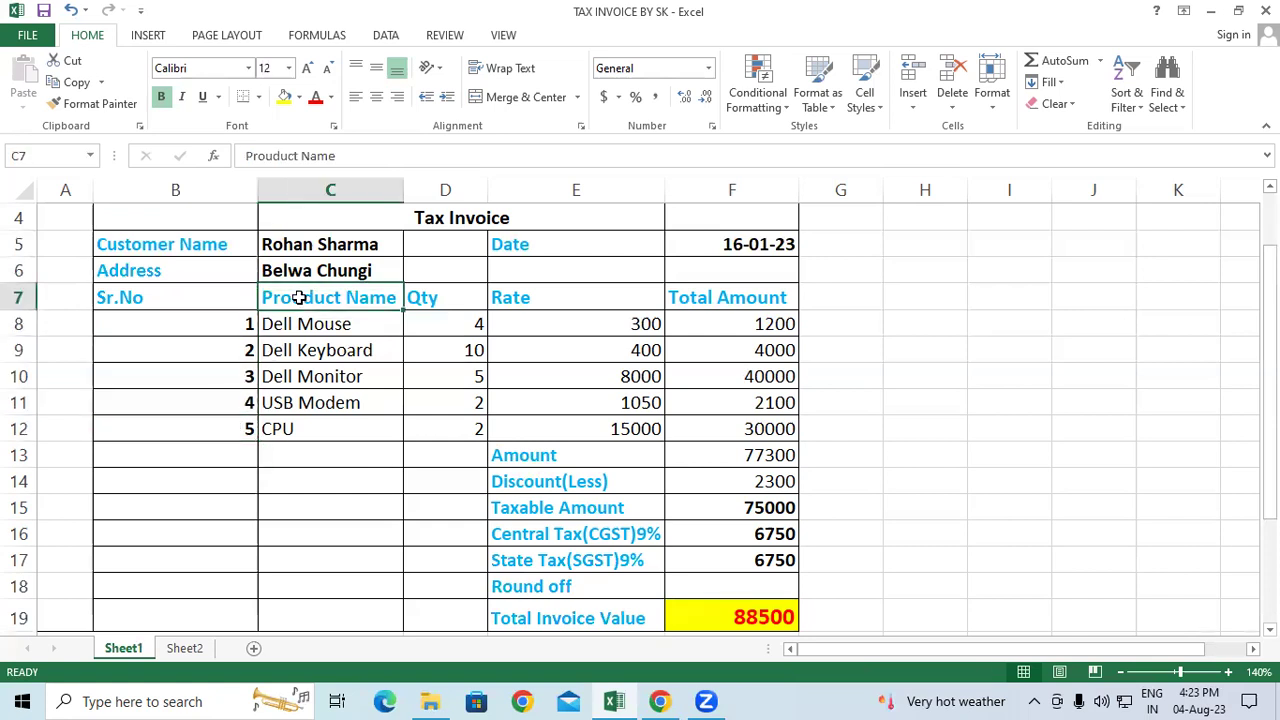
left_click(304, 328)
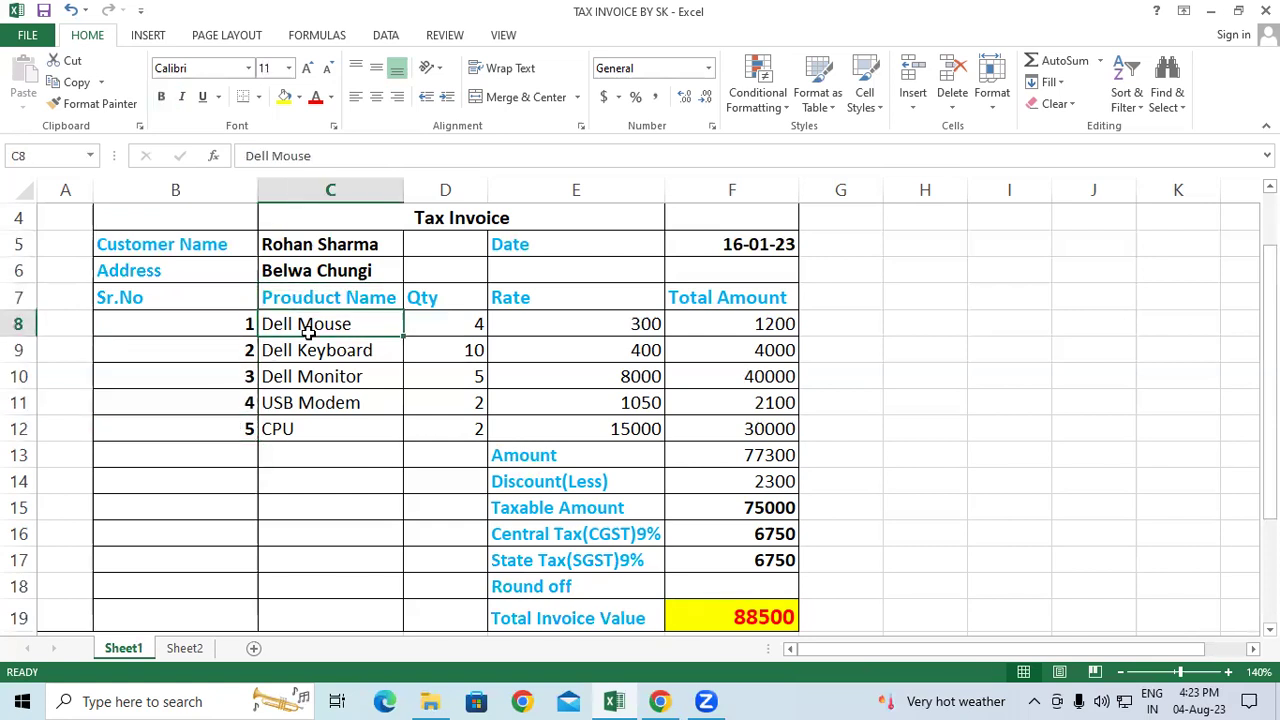
left_click(316, 352)
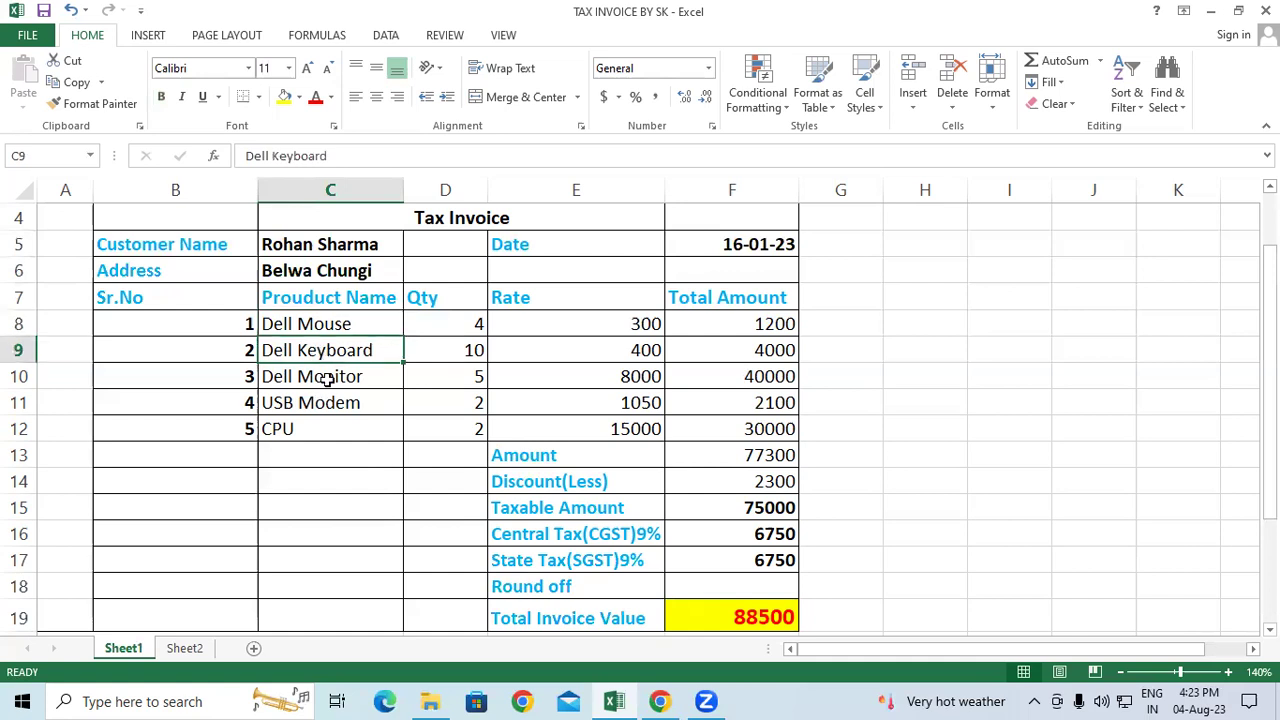
left_click(330, 377)
left_click(319, 404)
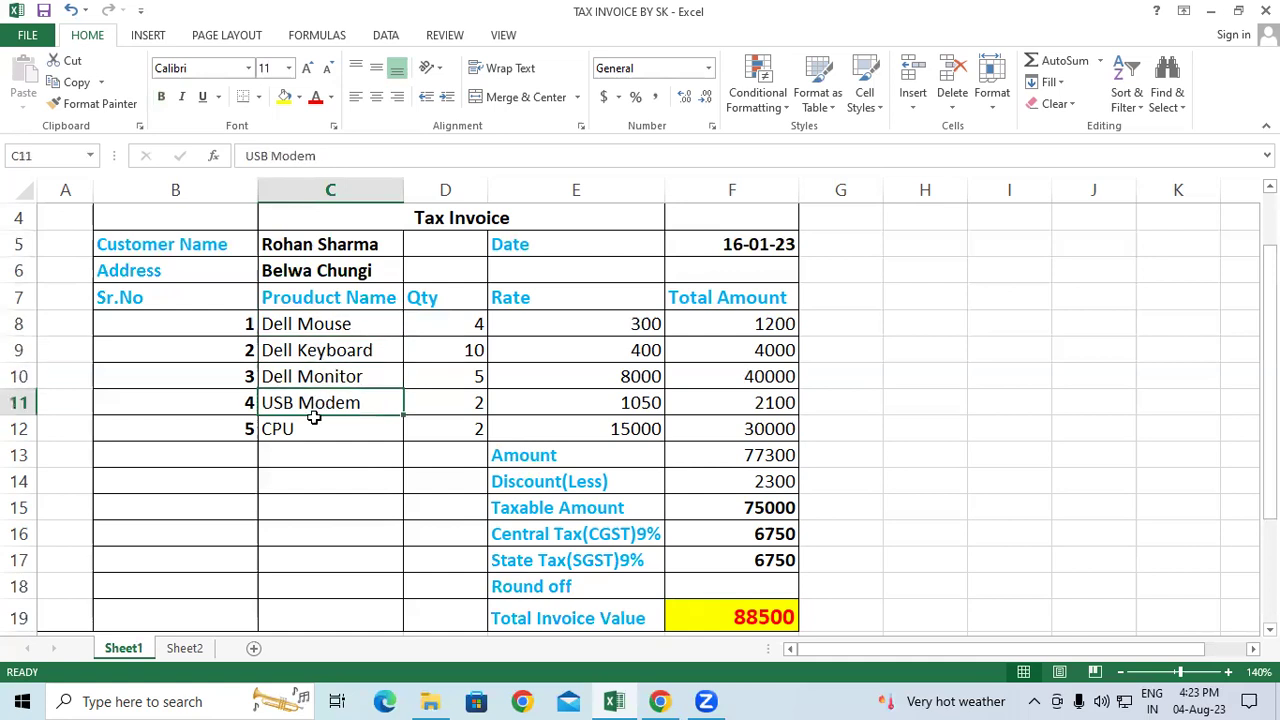
left_click(308, 428)
left_click(242, 323)
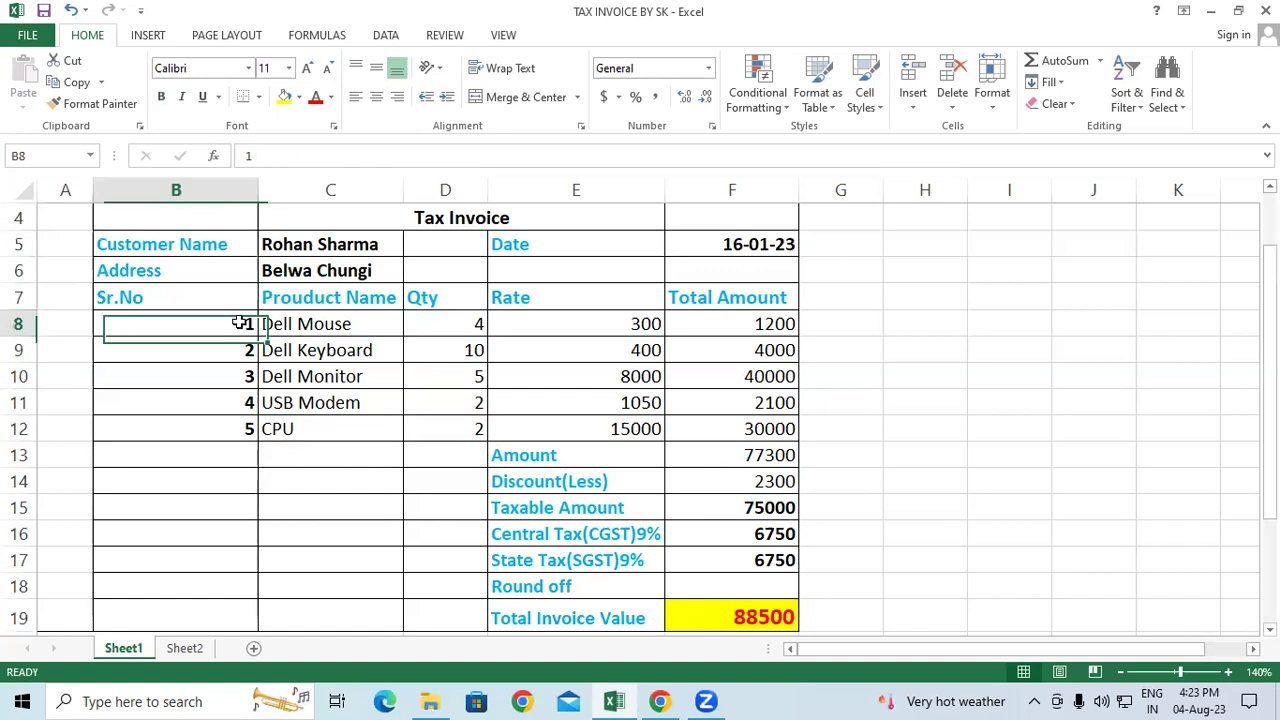
Step: Examine the Qty heading and the quantity cells for all five products
left_click(424, 299)
left_click(446, 323)
left_click(440, 350)
left_click(443, 383)
left_click(446, 405)
left_click(447, 424)
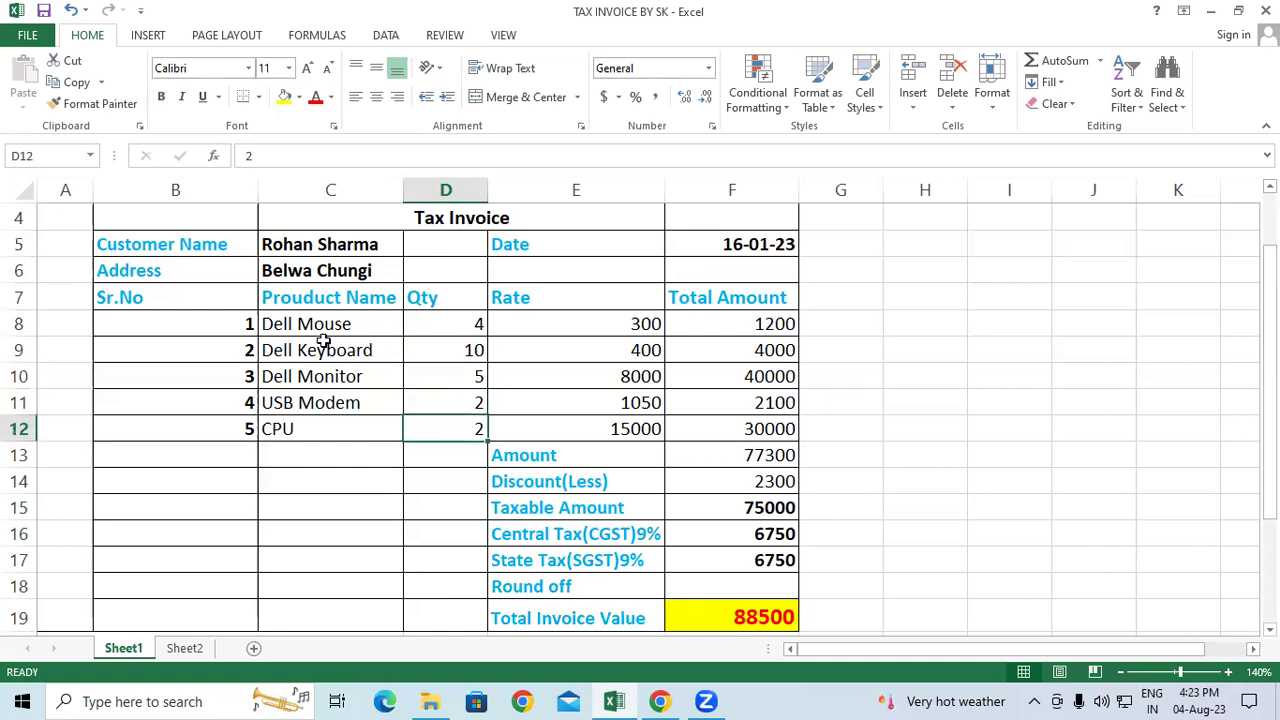
Step: Compare the serial numbers in B8:B12 with the product names in C8:C12
left_click_drag(215, 325, 230, 430)
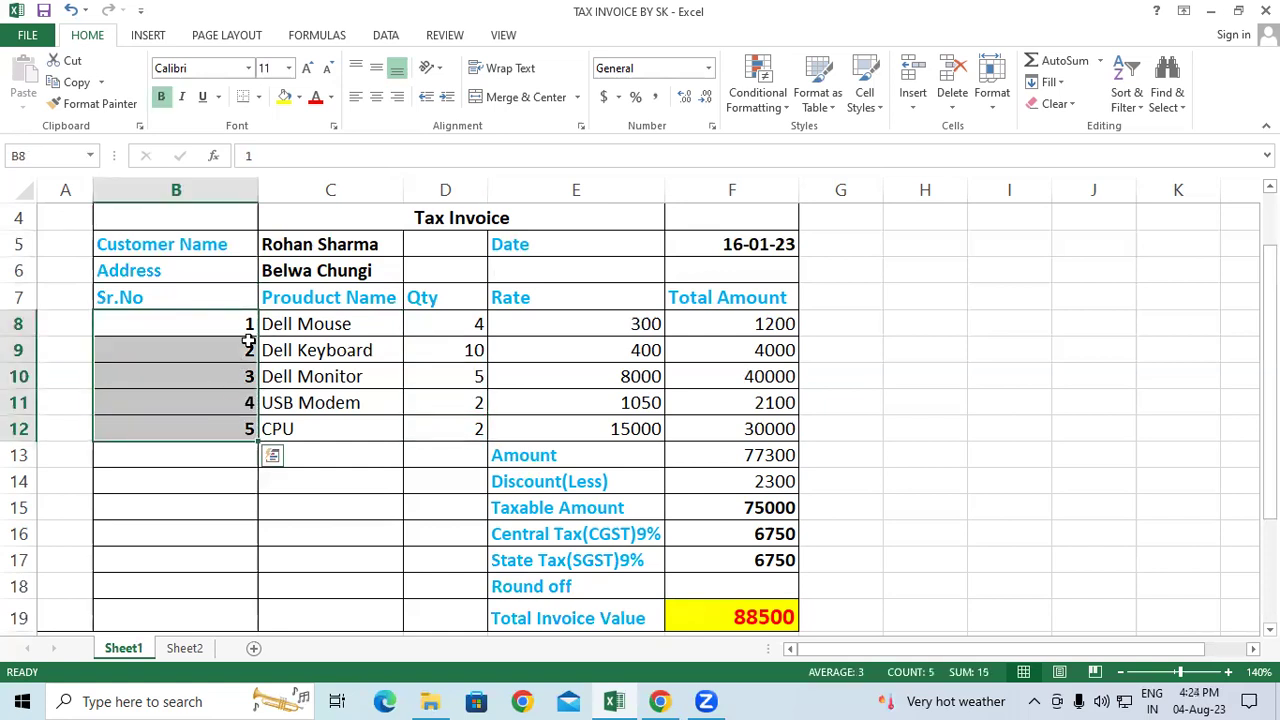
double_click(302, 318)
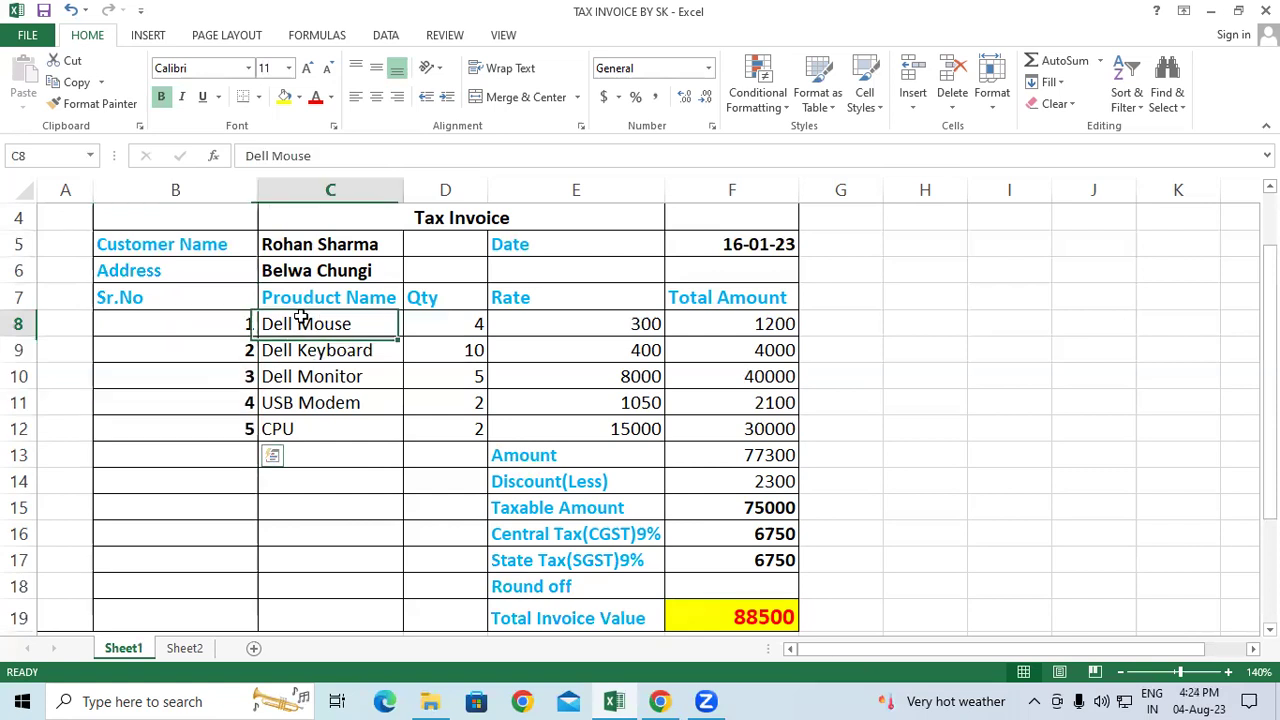
left_click(299, 368)
left_click(303, 326)
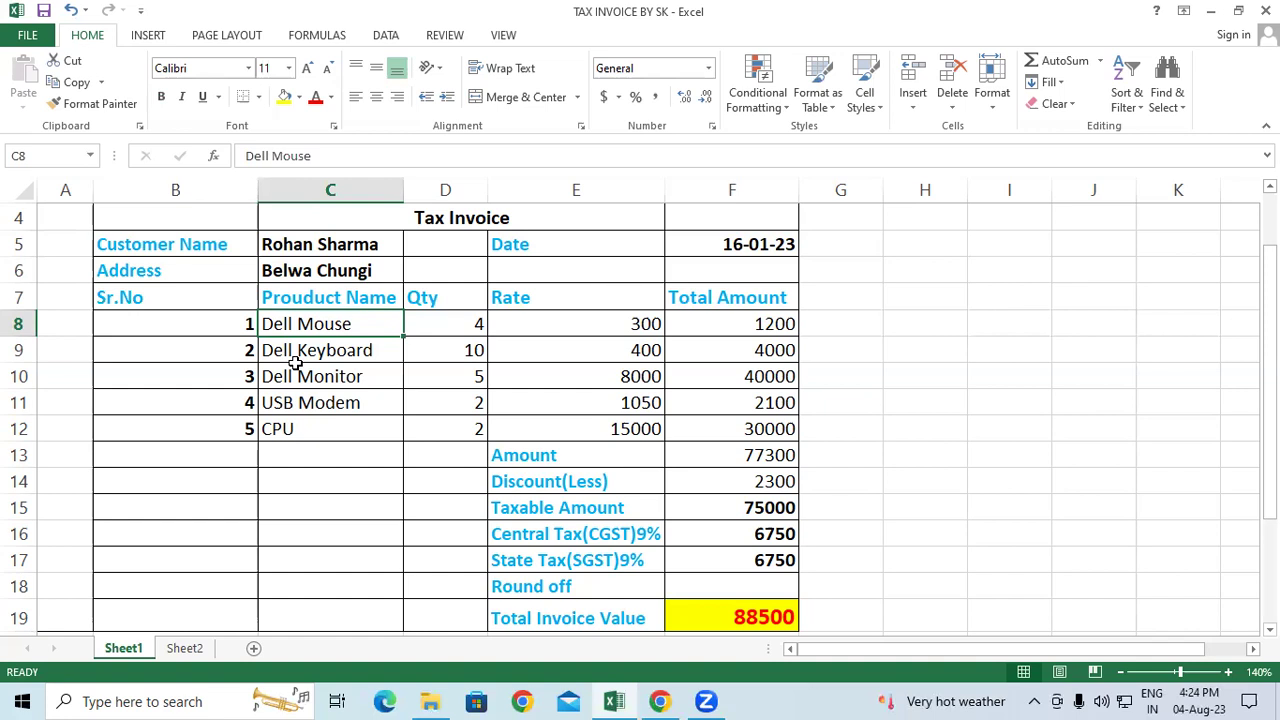
left_click_drag(234, 326, 230, 420)
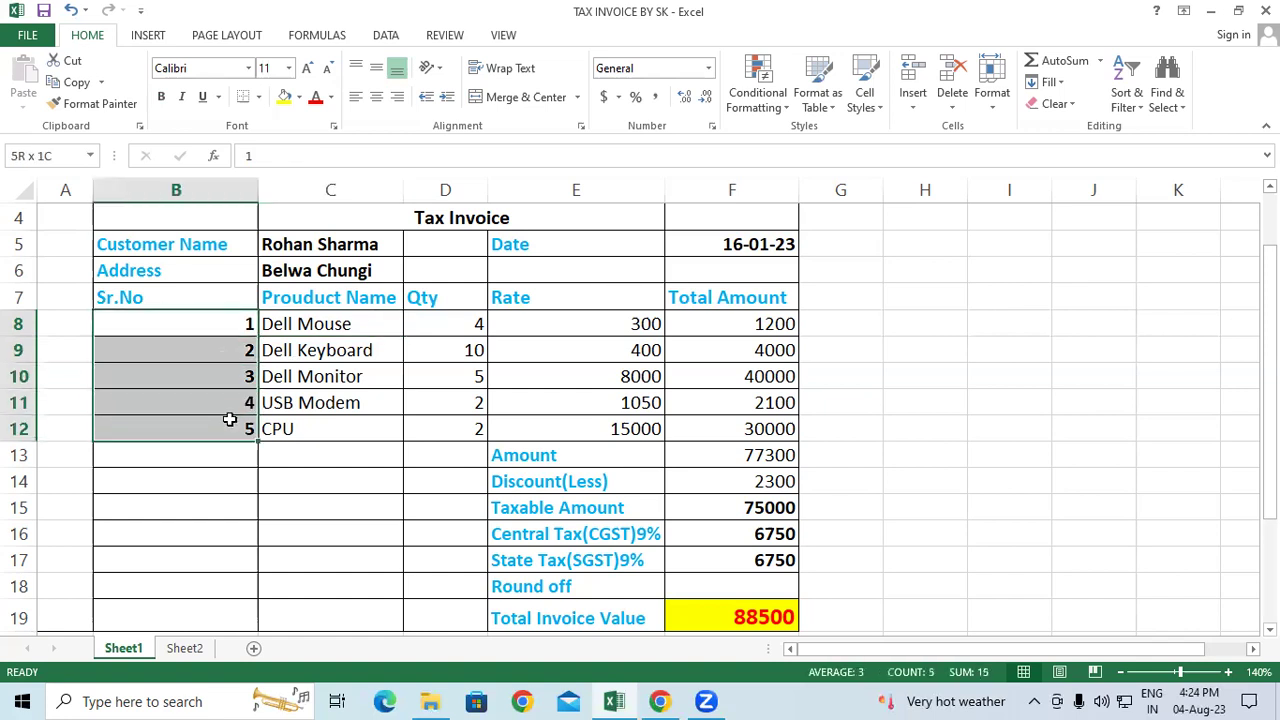
left_click(302, 350)
left_click_drag(231, 322, 229, 425)
left_click_drag(303, 326, 290, 430)
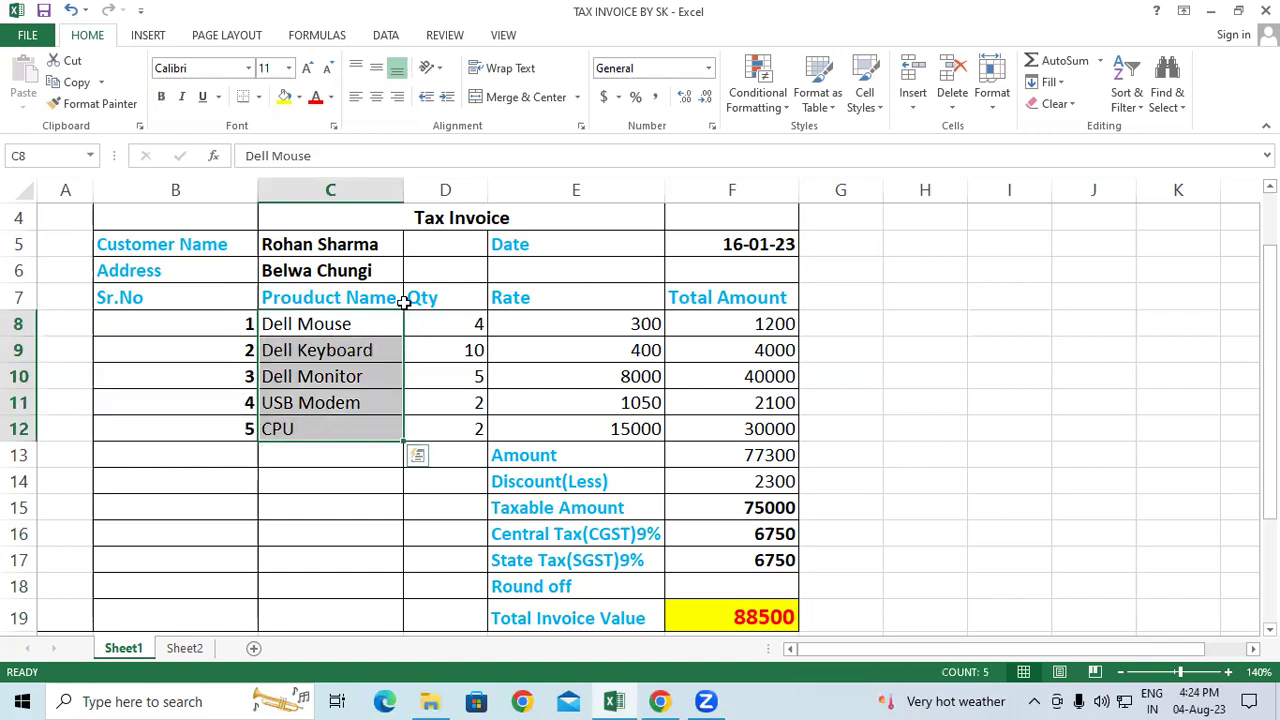
Step: Check each product from Dell Mouse to CPU against its quantity in the Qty column
left_click(428, 299)
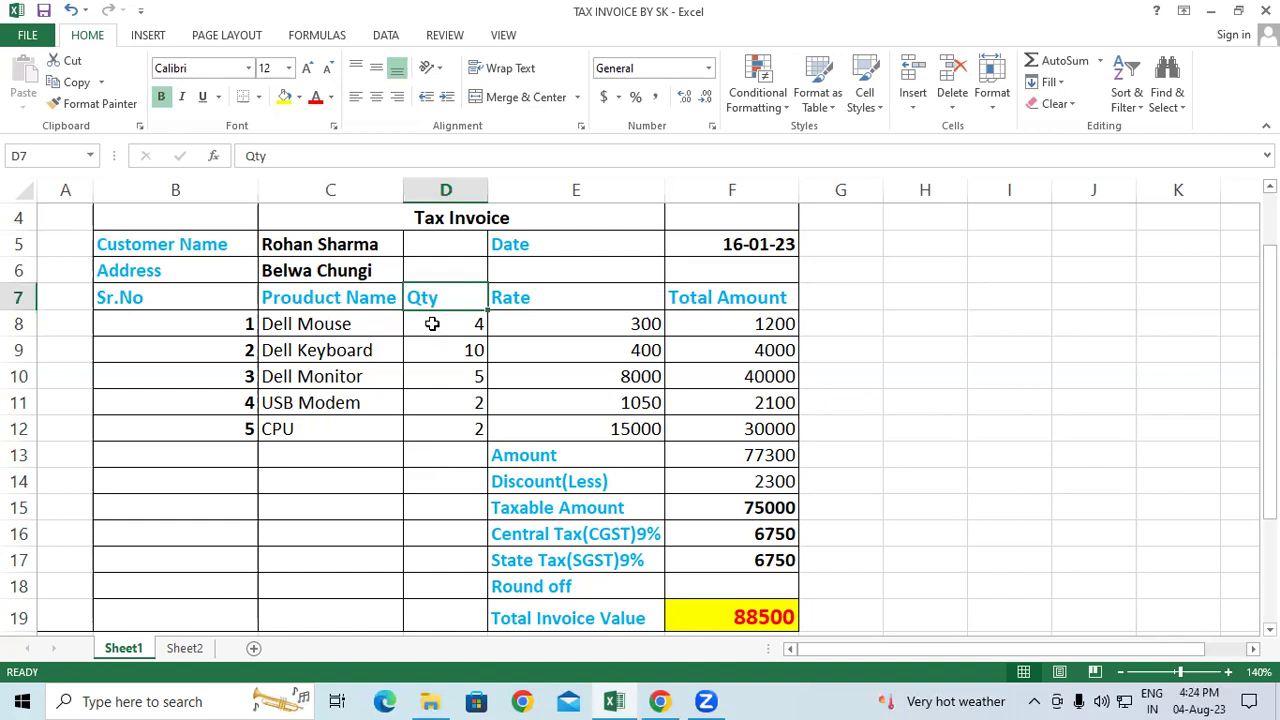
left_click(318, 318)
left_click(437, 320)
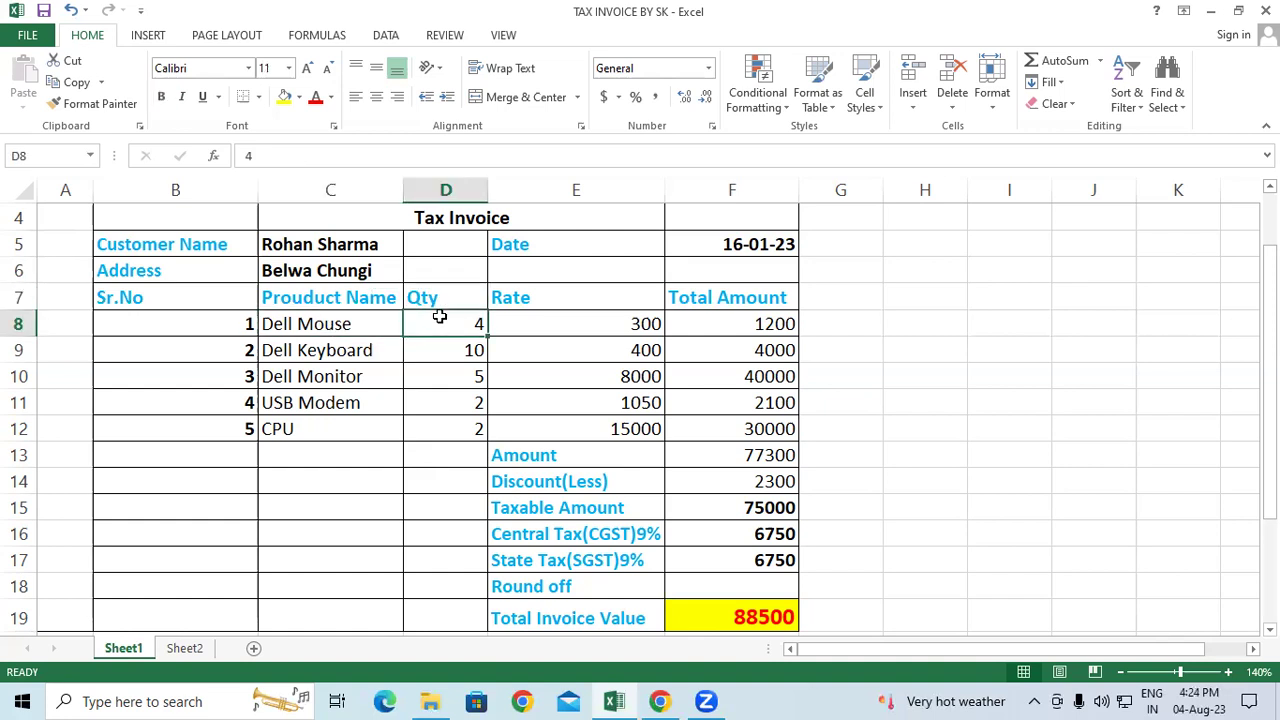
left_click(326, 350)
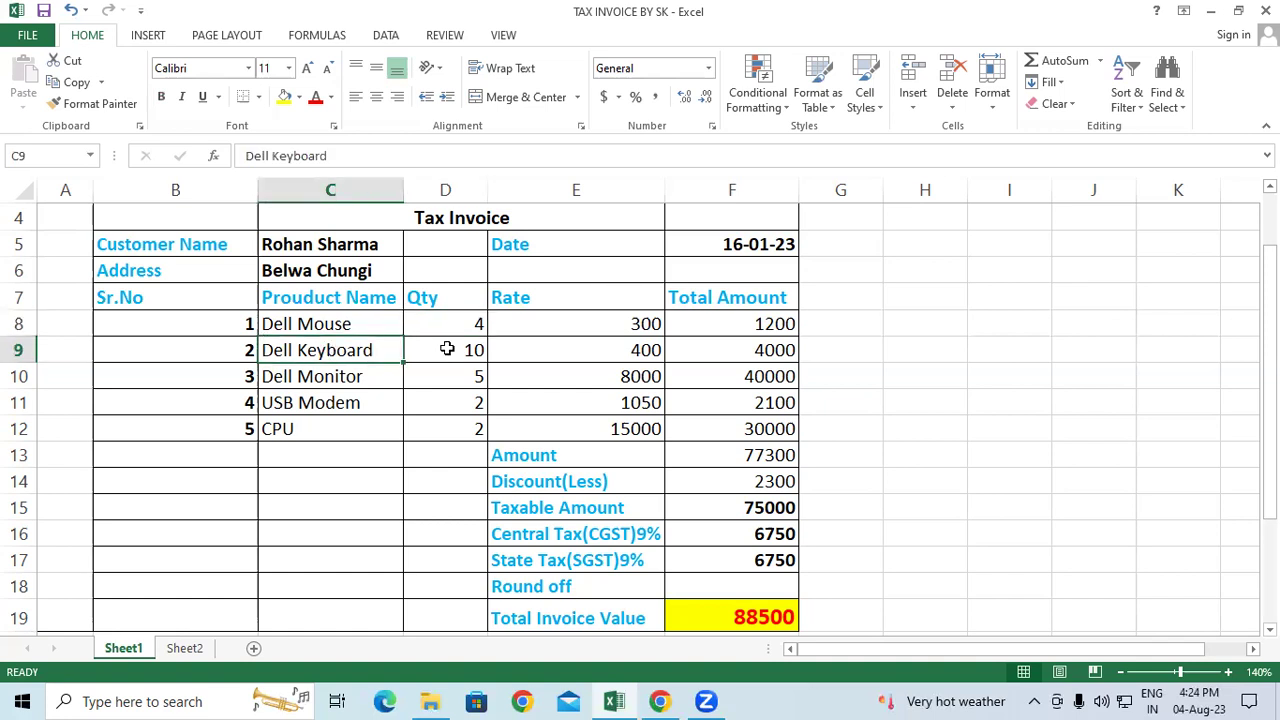
key("Right")
left_click(310, 376)
left_click(472, 375)
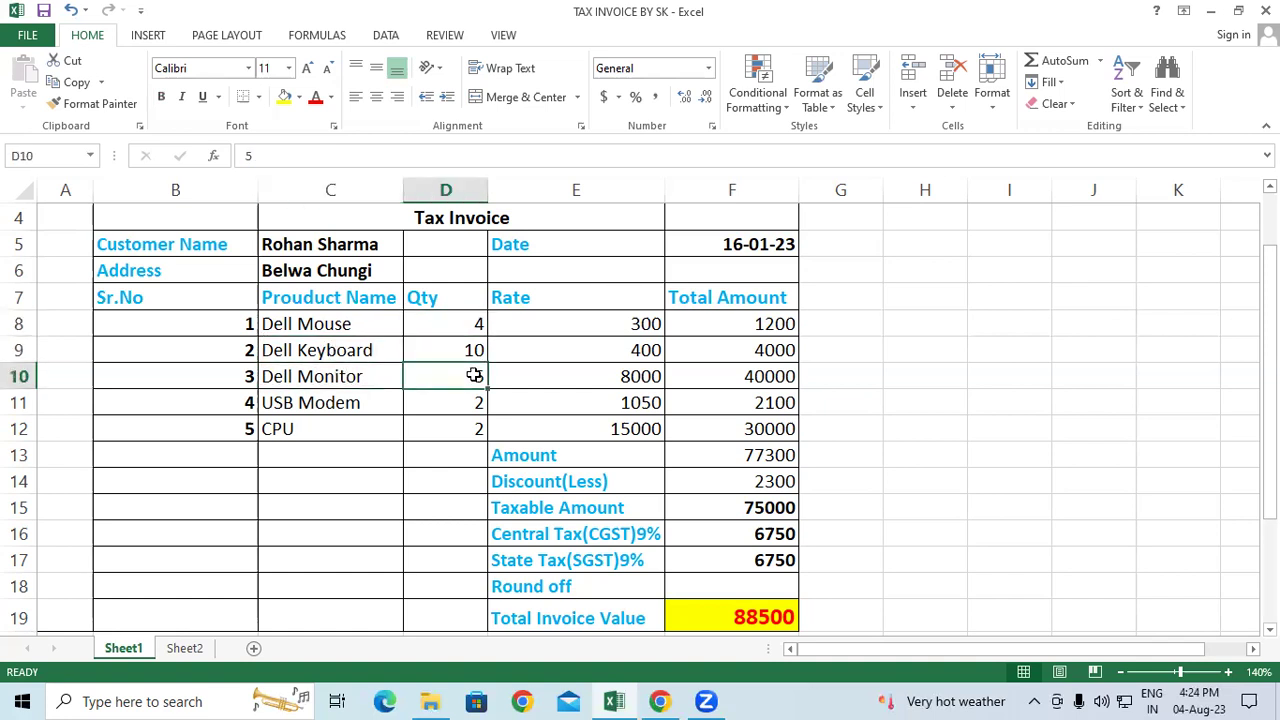
left_click(343, 393)
left_click(457, 396)
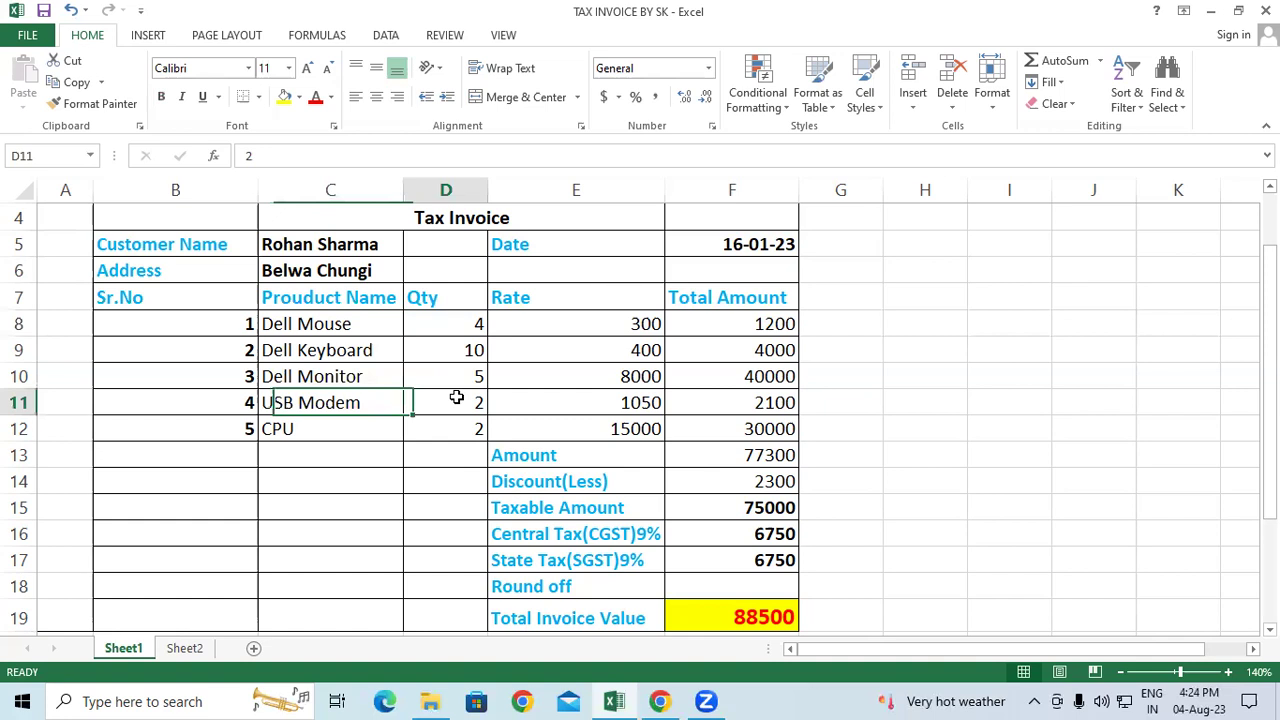
left_click(321, 424)
left_click(458, 430)
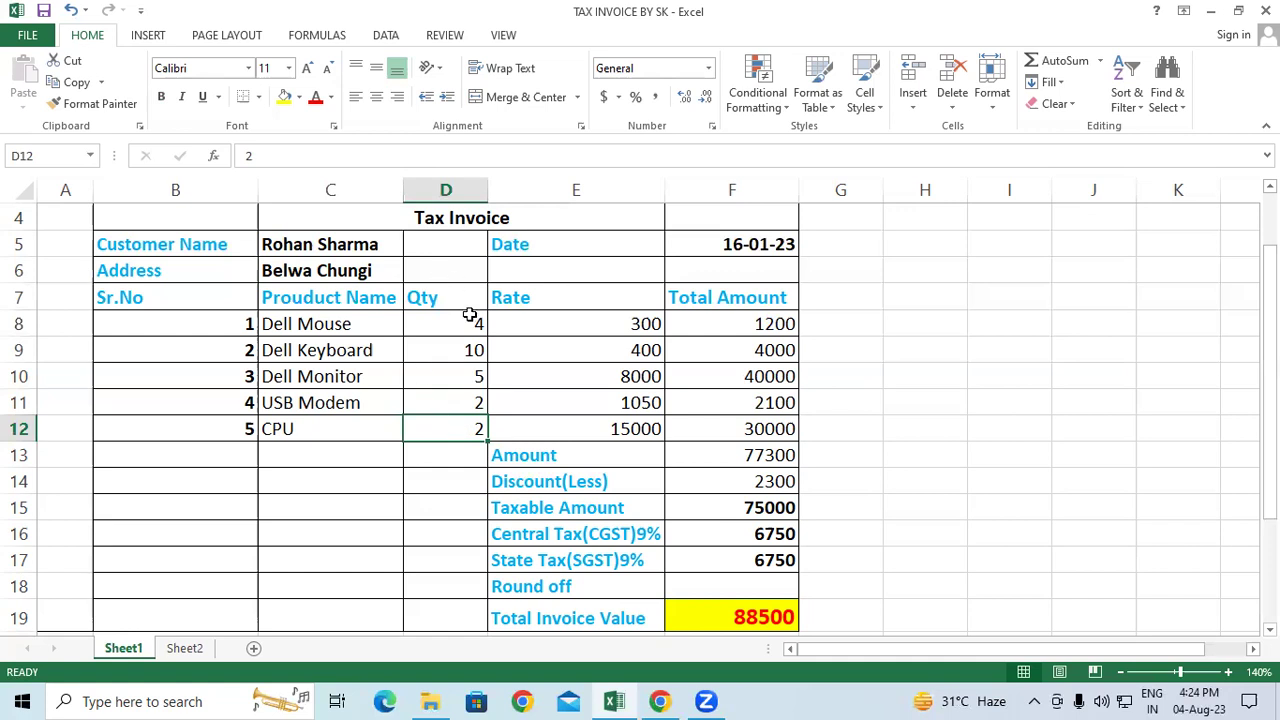
Step: Examine how quantity and rate feed the Total Amount formulas for Dell Mouse, Dell Keyboard and Dell Monitor
left_click(572, 324)
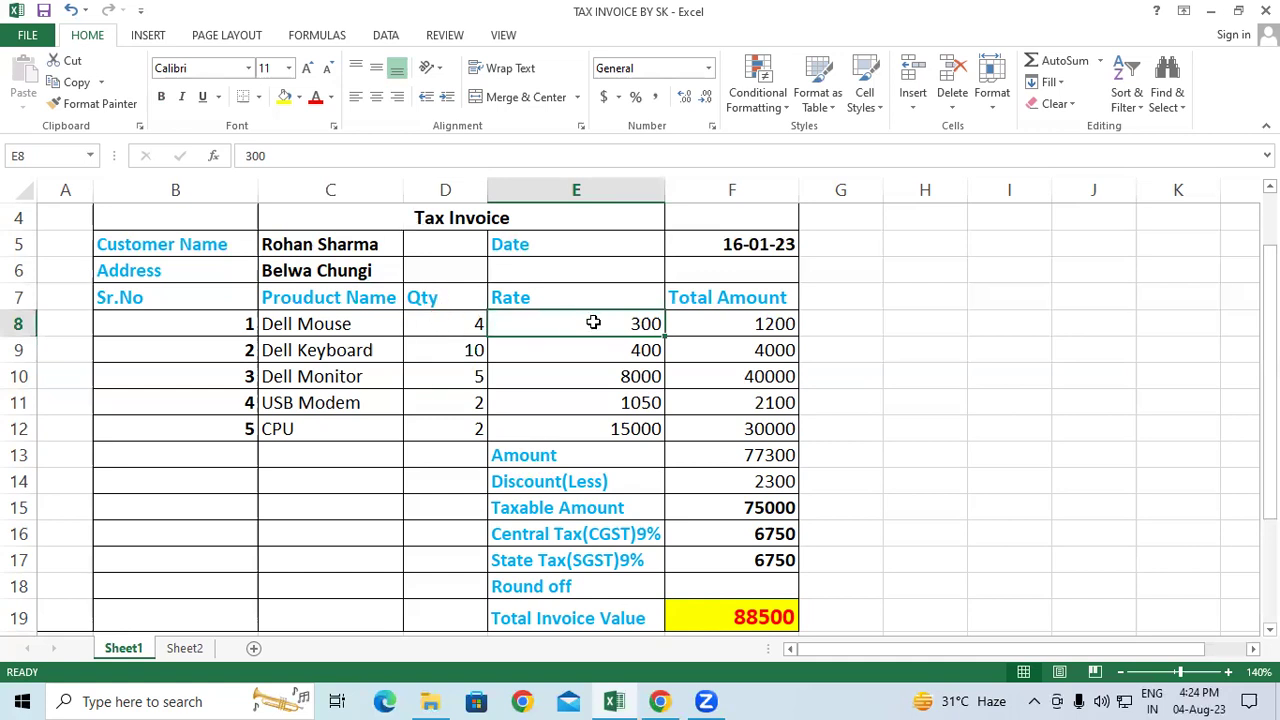
left_click(450, 344)
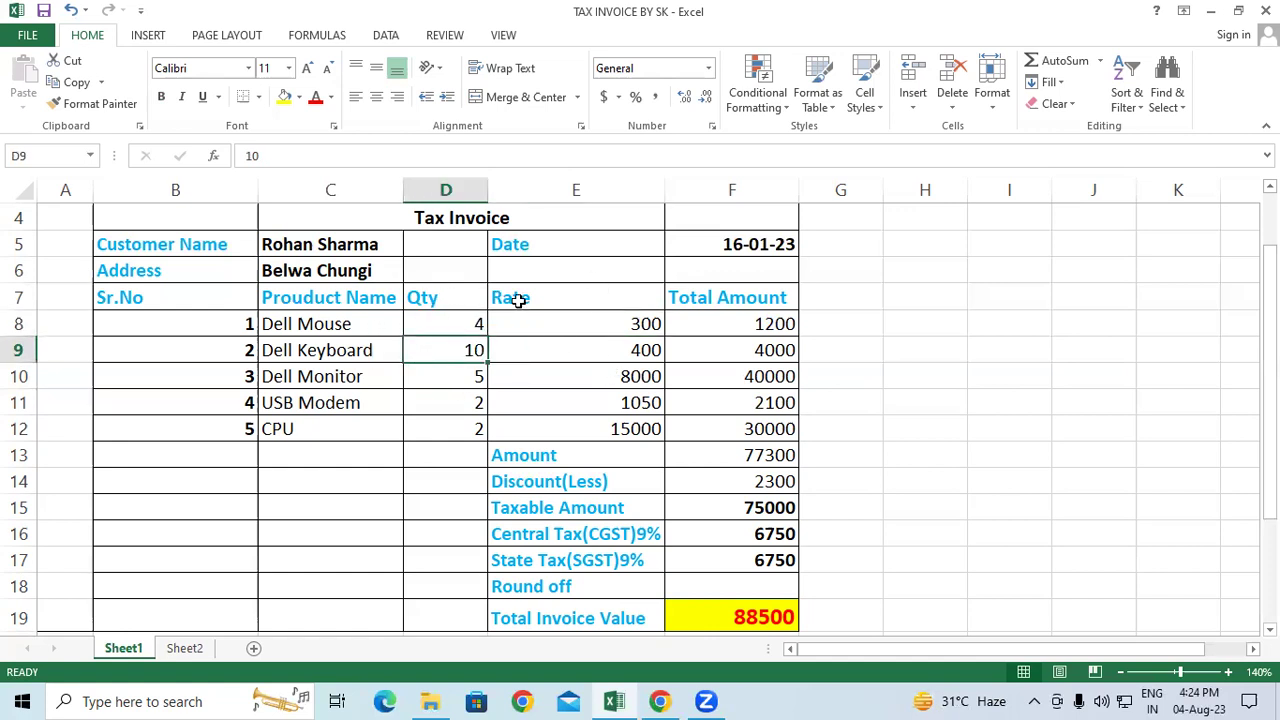
left_click(550, 297)
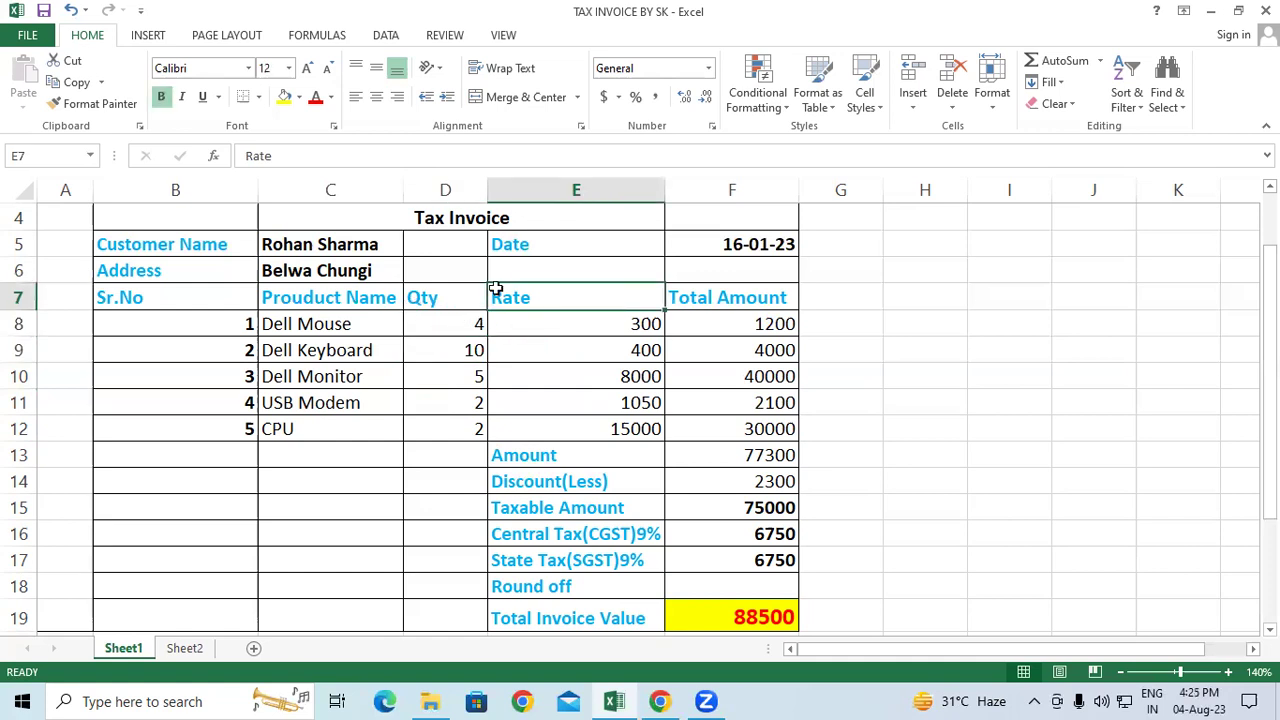
left_click(500, 323)
left_click(443, 322)
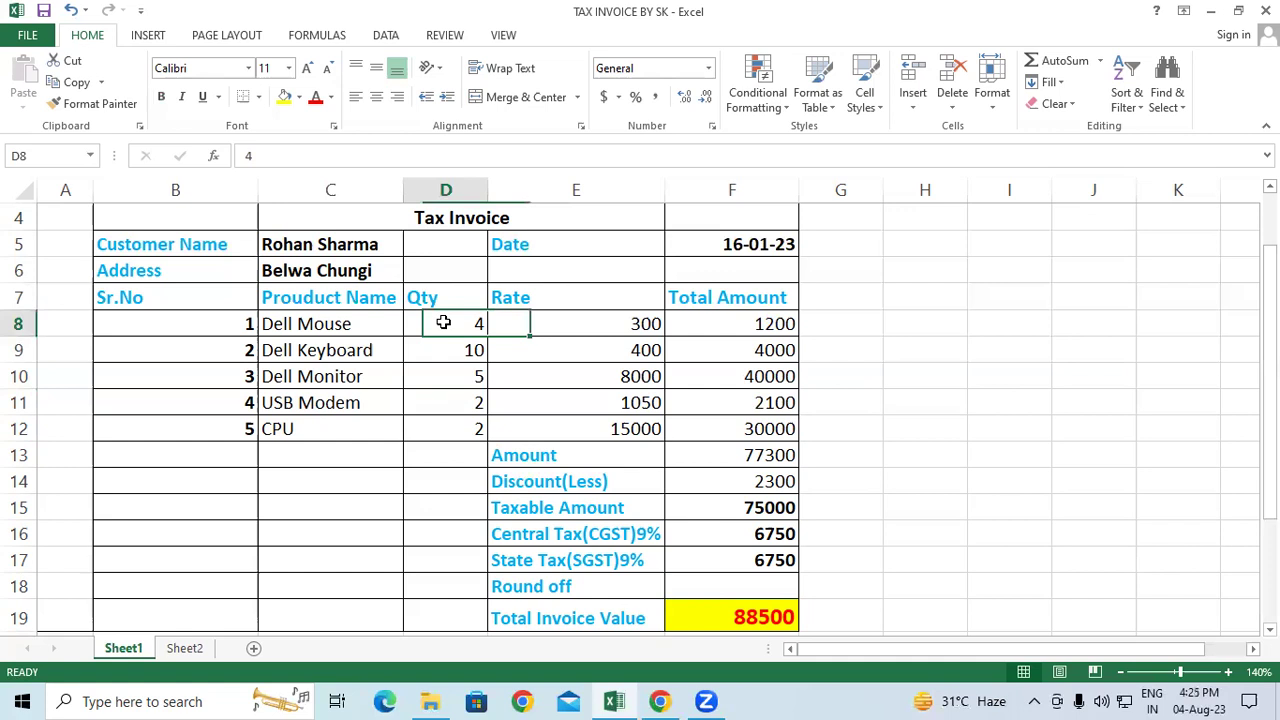
left_click(757, 323)
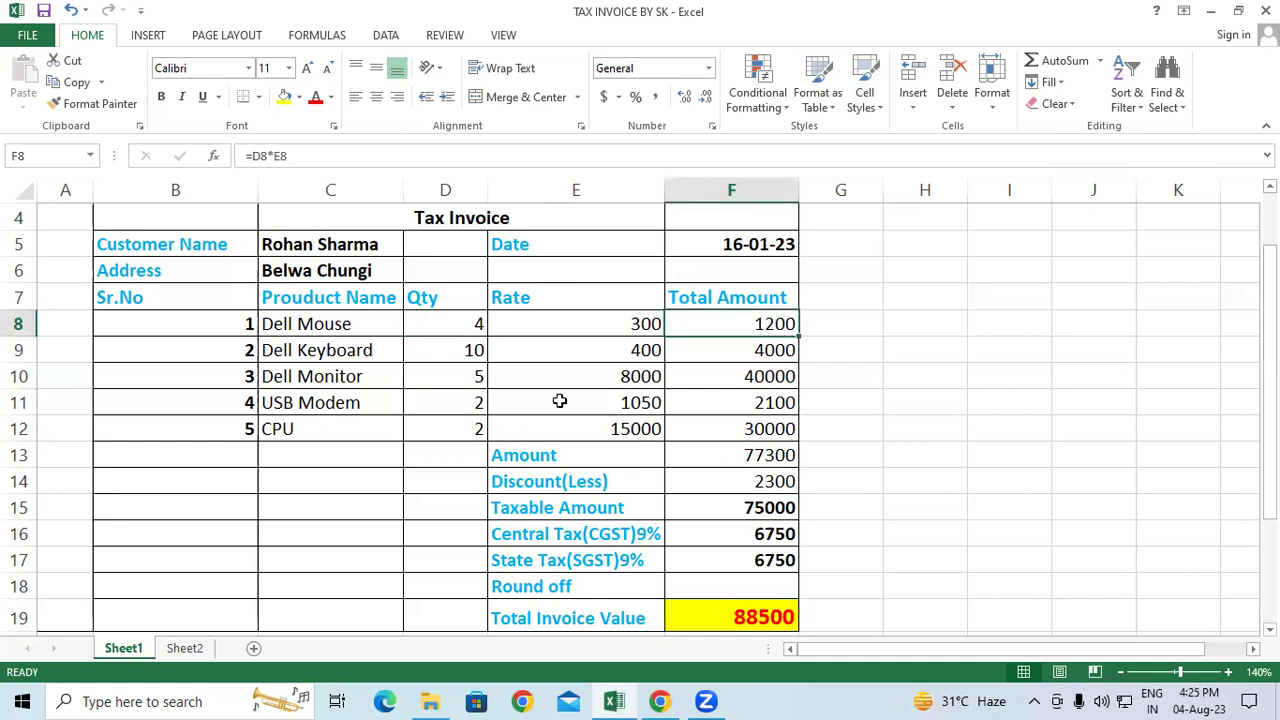
left_click(530, 352)
left_click(430, 358)
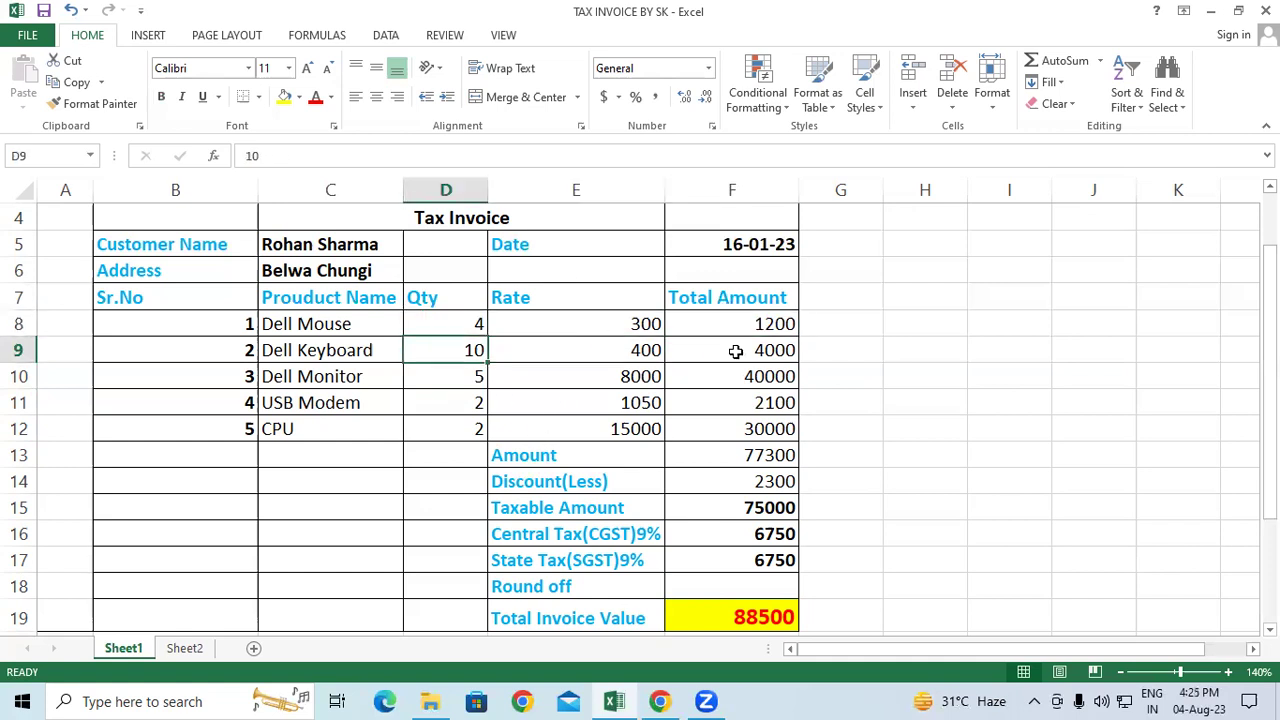
left_click(787, 349)
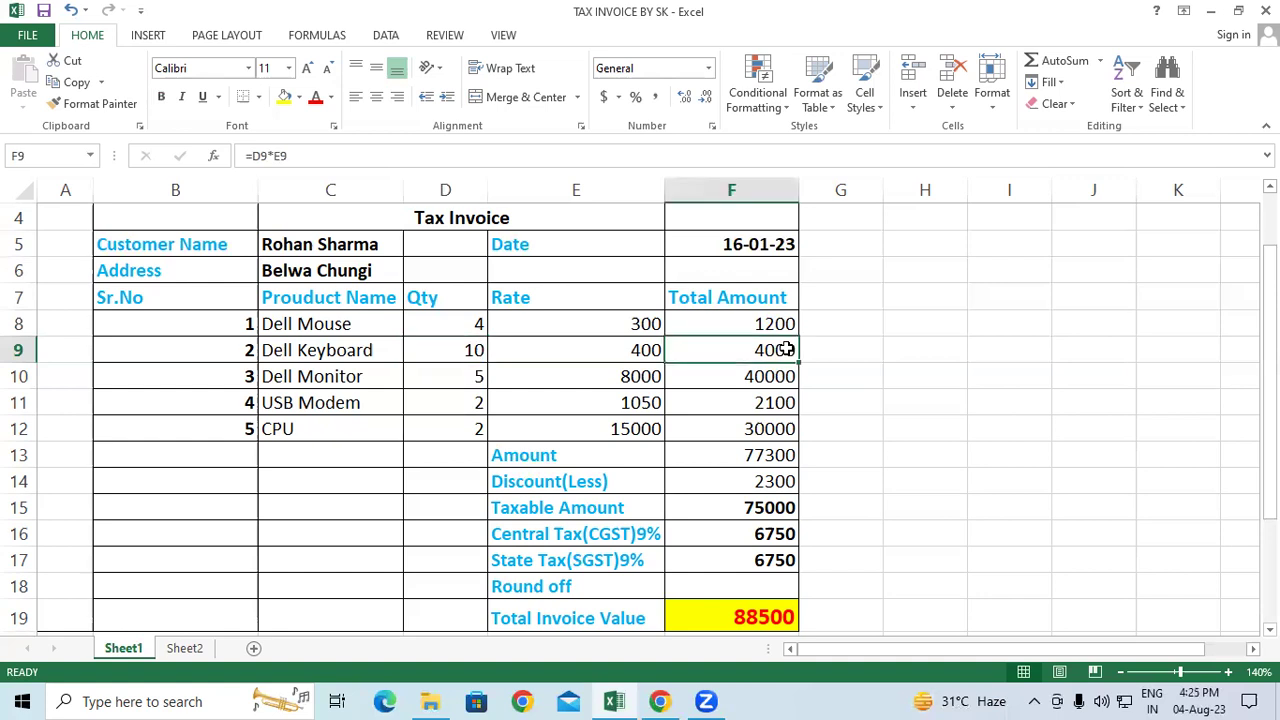
left_click(610, 379)
left_click(474, 376)
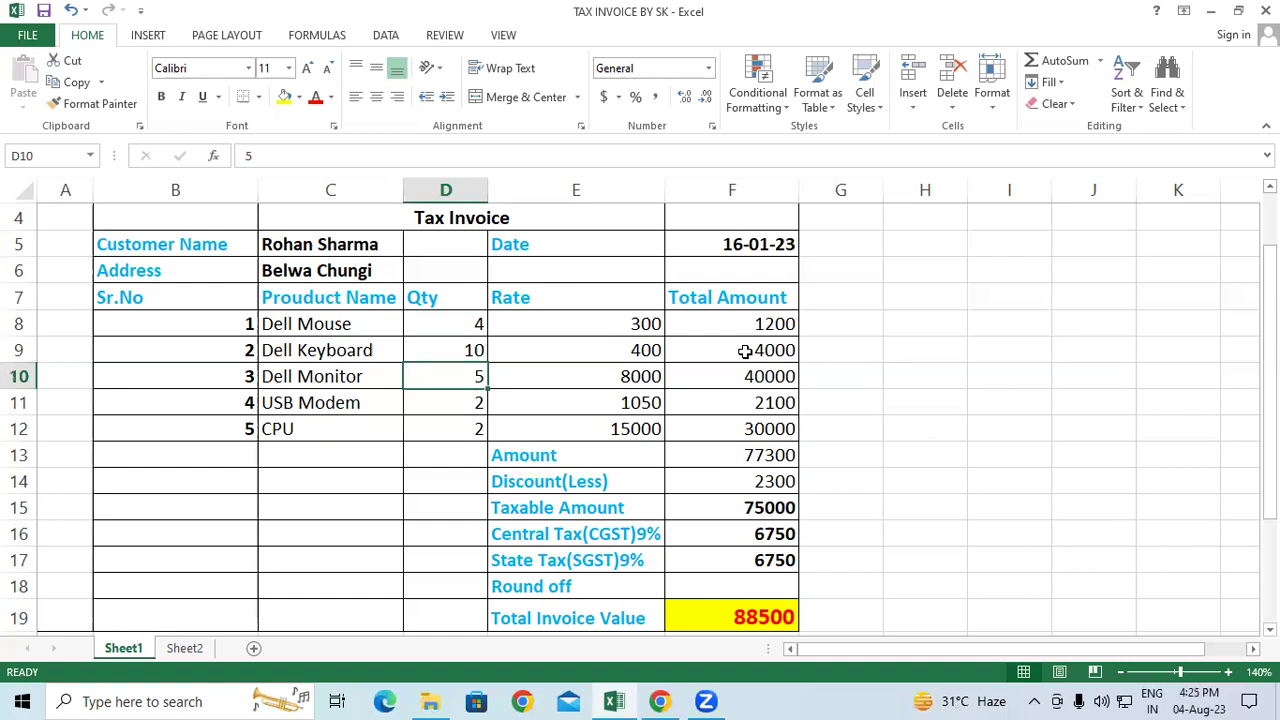
left_click(751, 374)
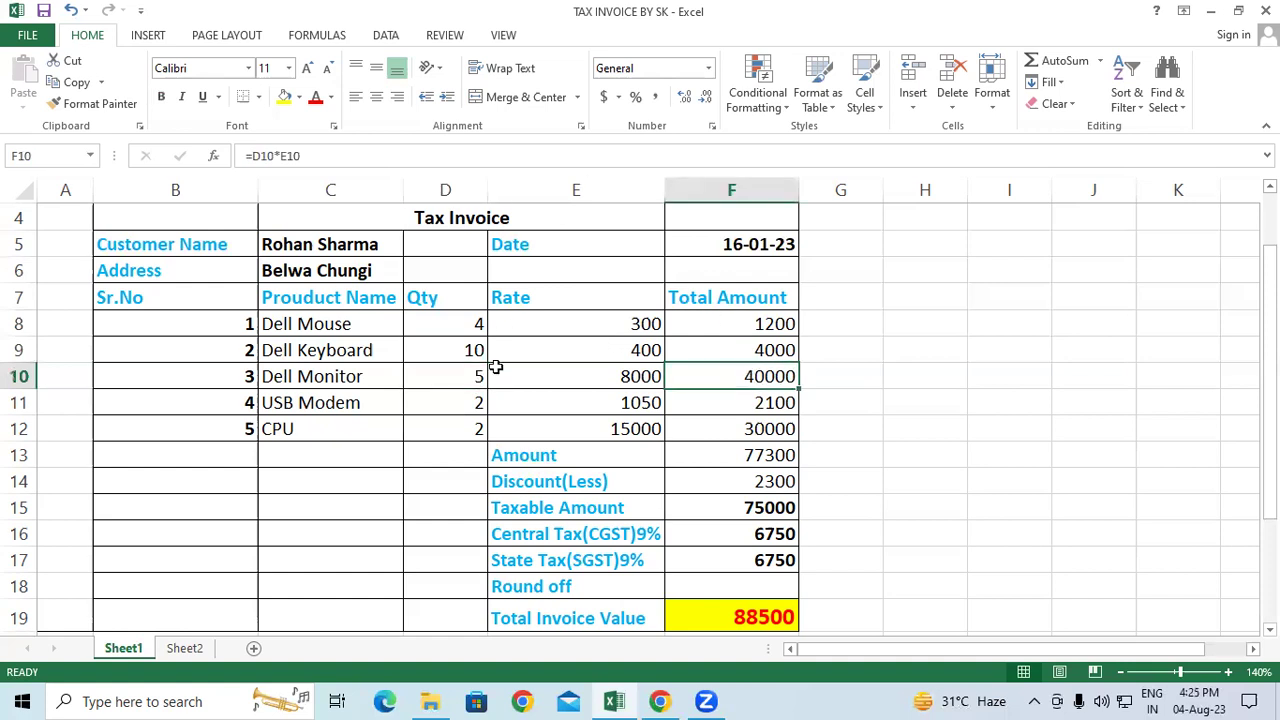
Step: Clear the Total Amount column and all summary values in F8:F19 of the invoice
left_click_drag(747, 327, 757, 538)
key("Delete")
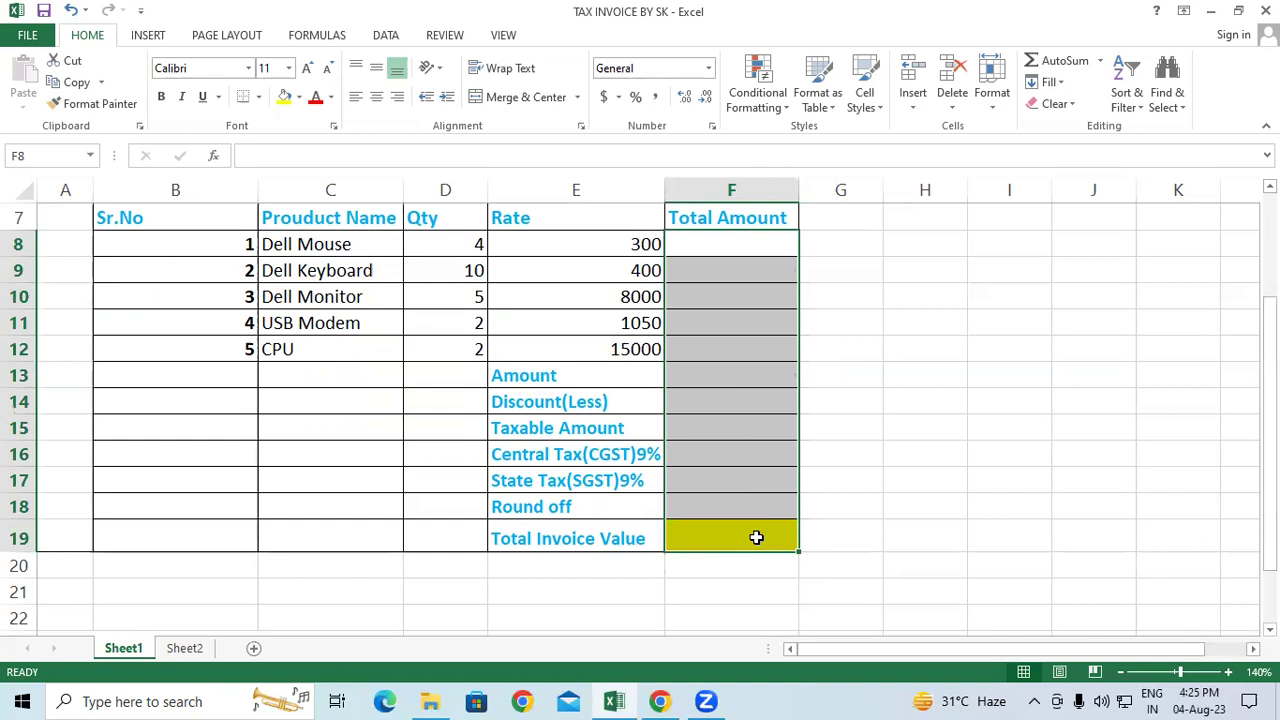
scroll(757, 538, "up", 2)
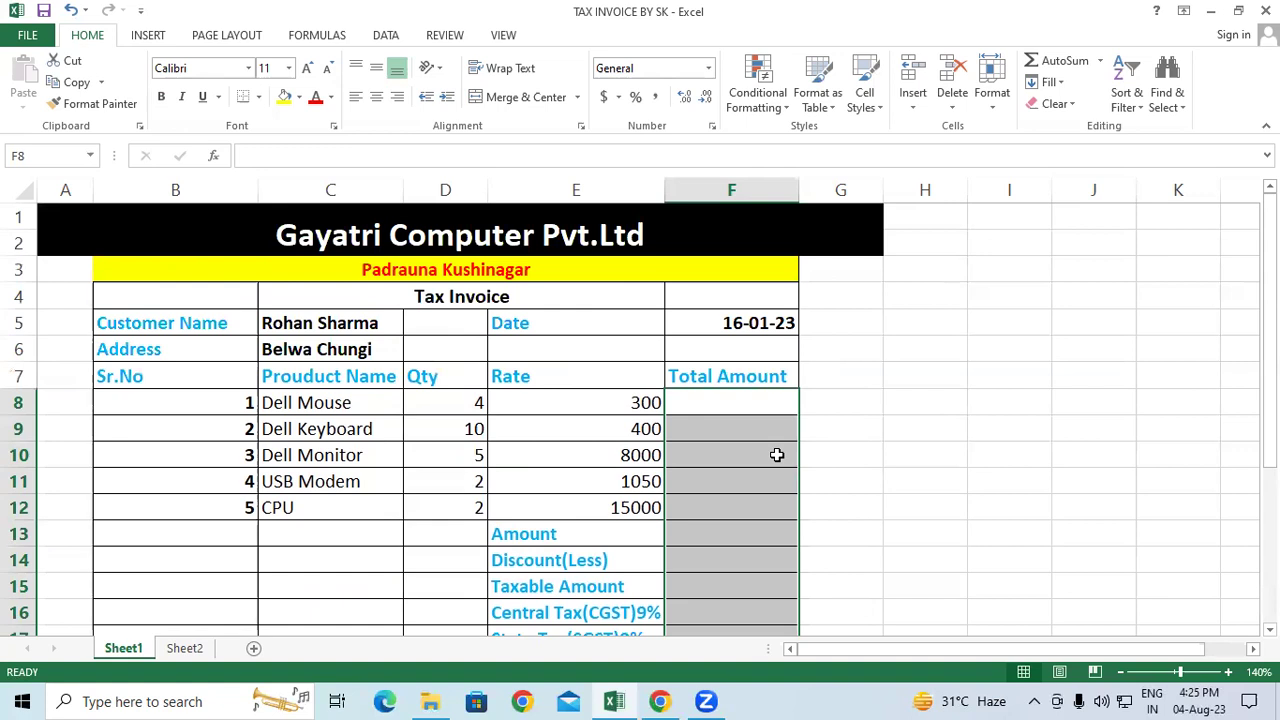
left_click_drag(726, 406, 728, 504)
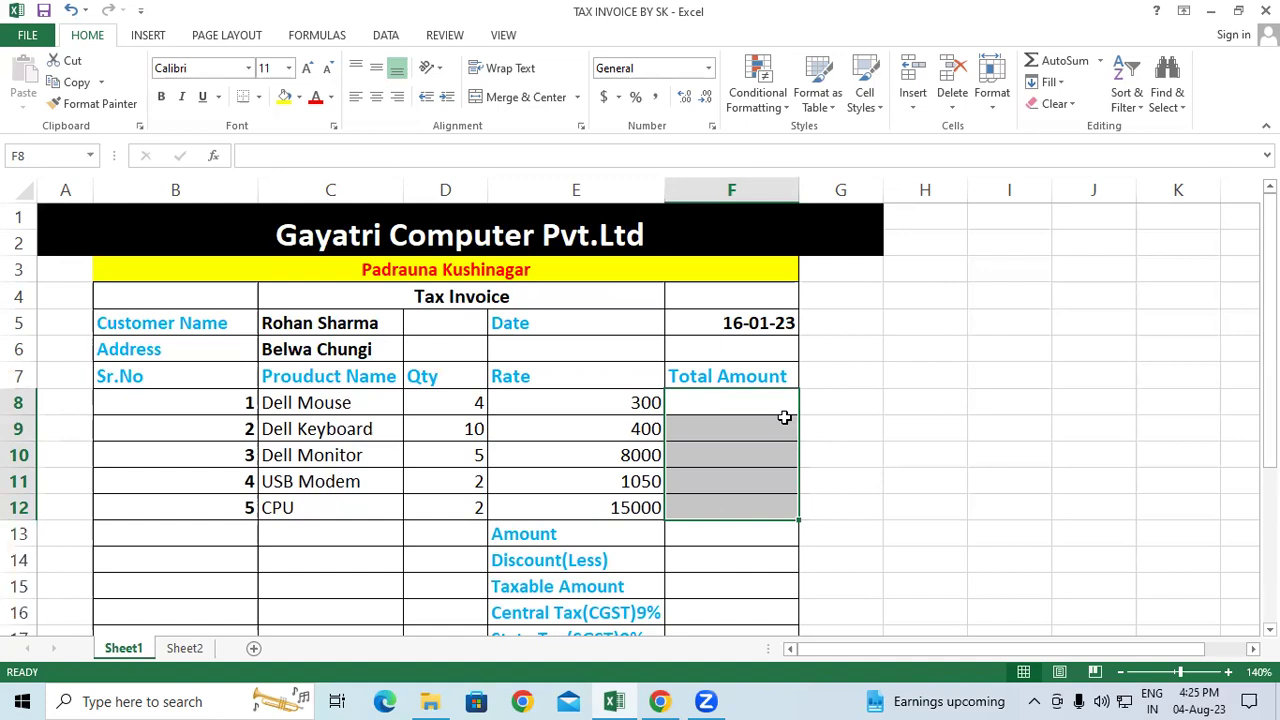
left_click(852, 370)
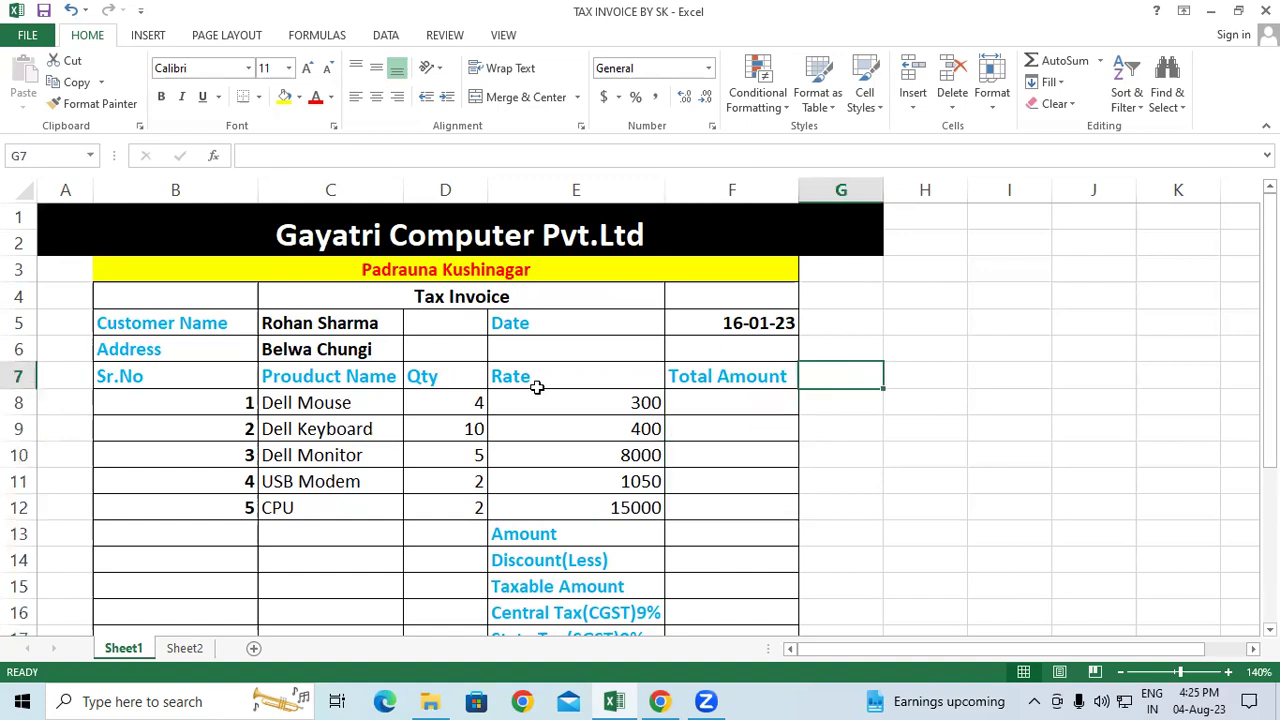
Step: Check the invoice sheet's print preview and return to the worksheet
left_click(29, 37)
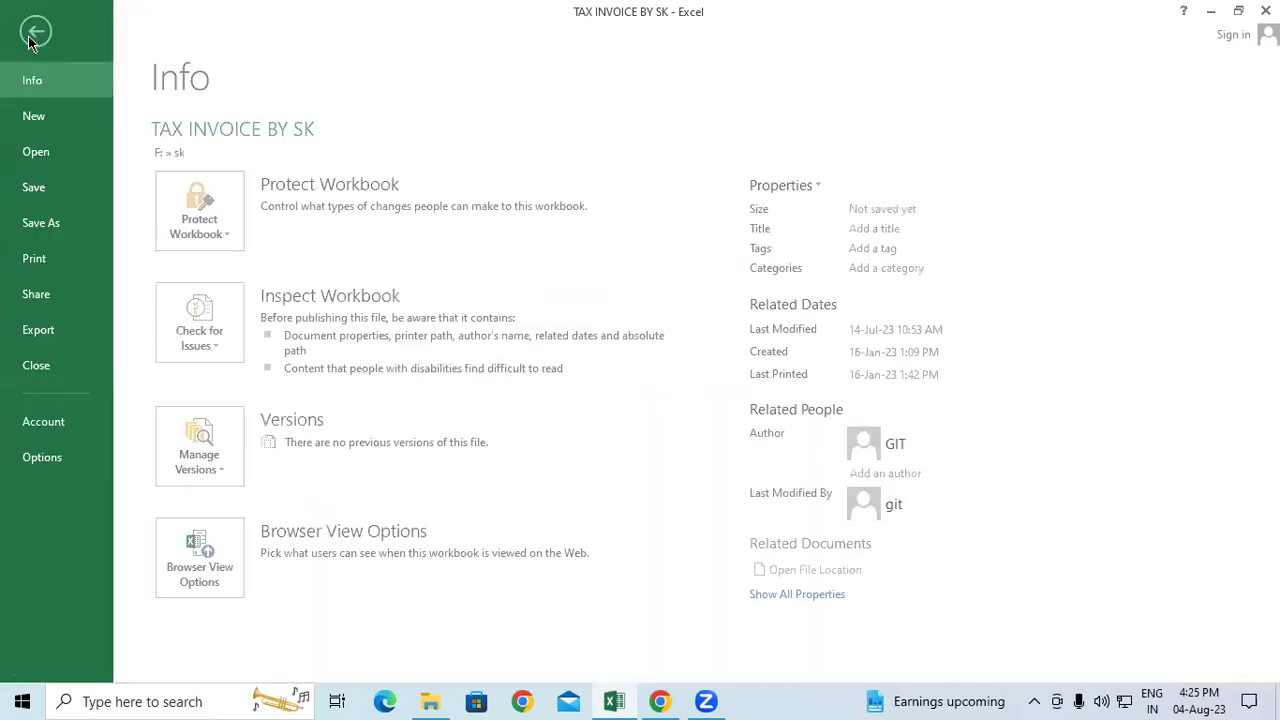
left_click(66, 263)
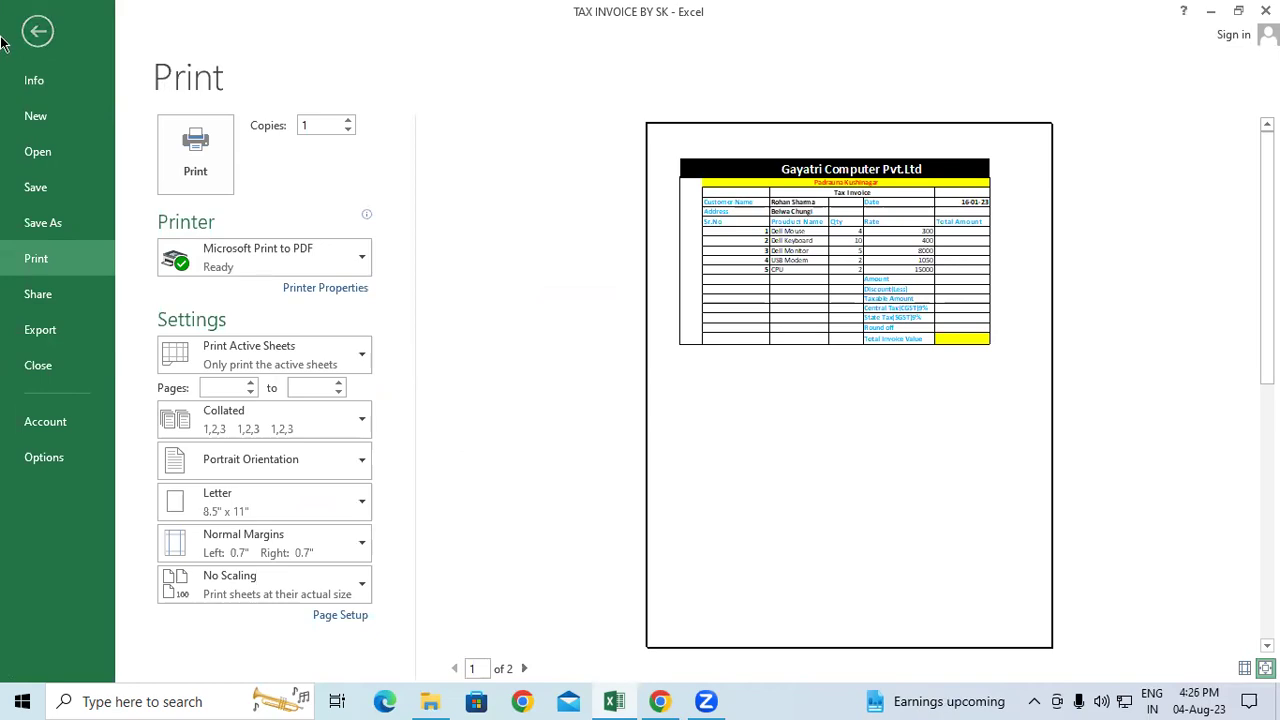
left_click(34, 34)
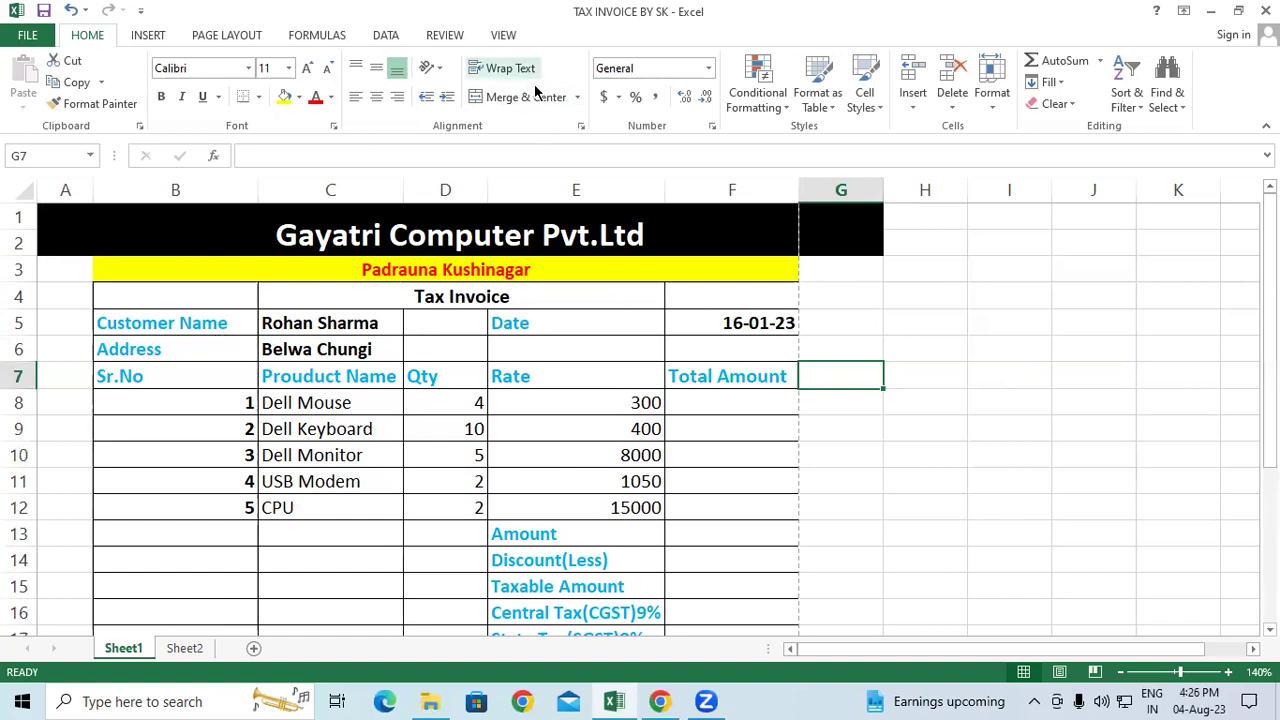
Step: Display the blank Sheet2 in Page Layout view and look over its pages
left_click(184, 648)
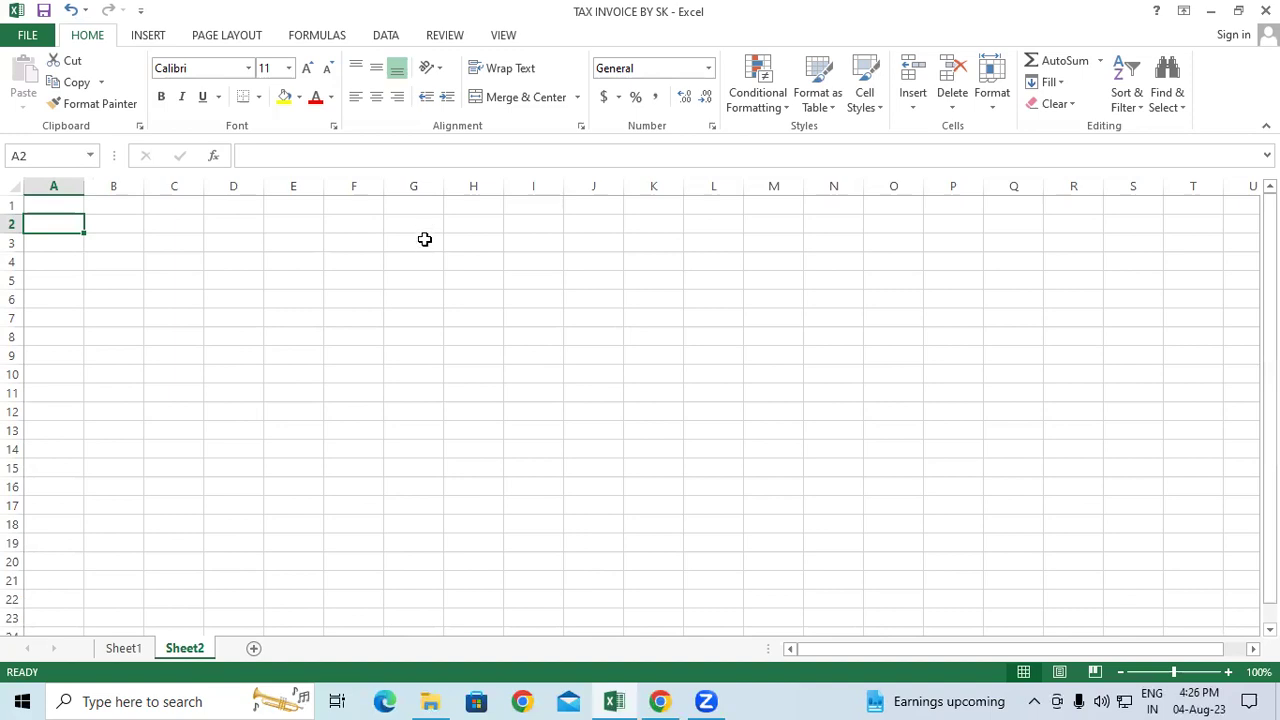
left_click(503, 36)
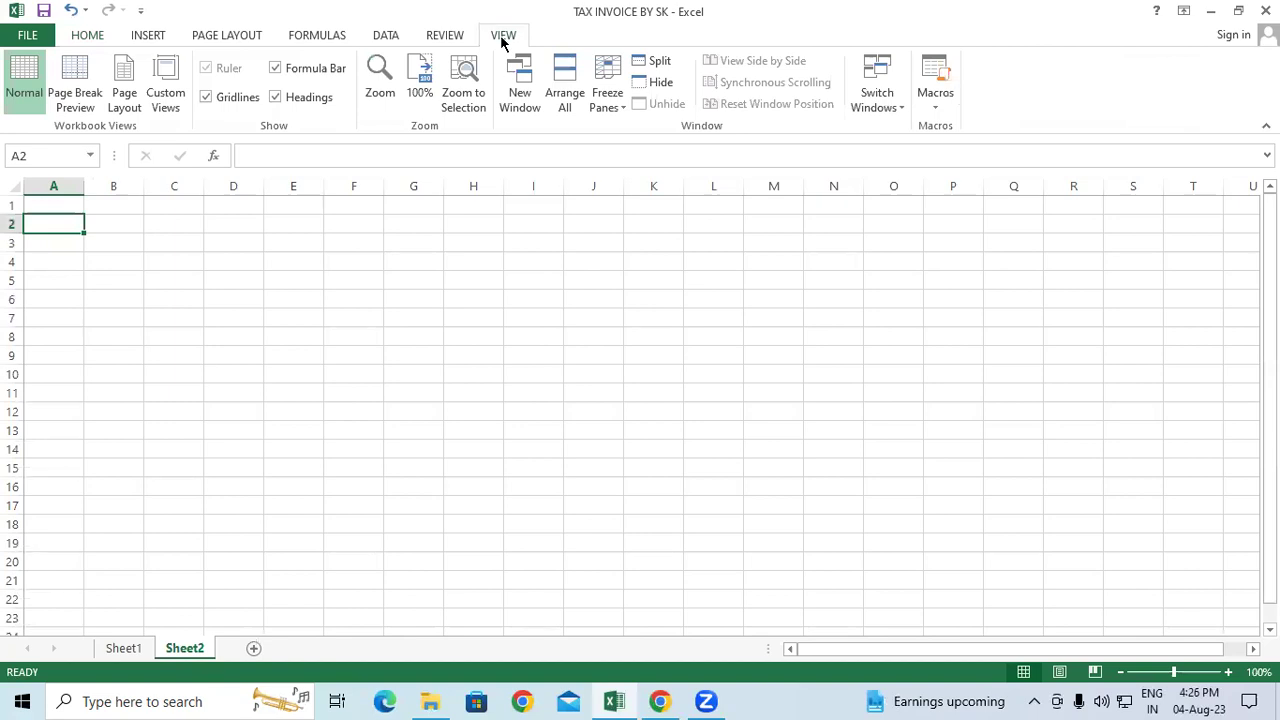
left_click(122, 88)
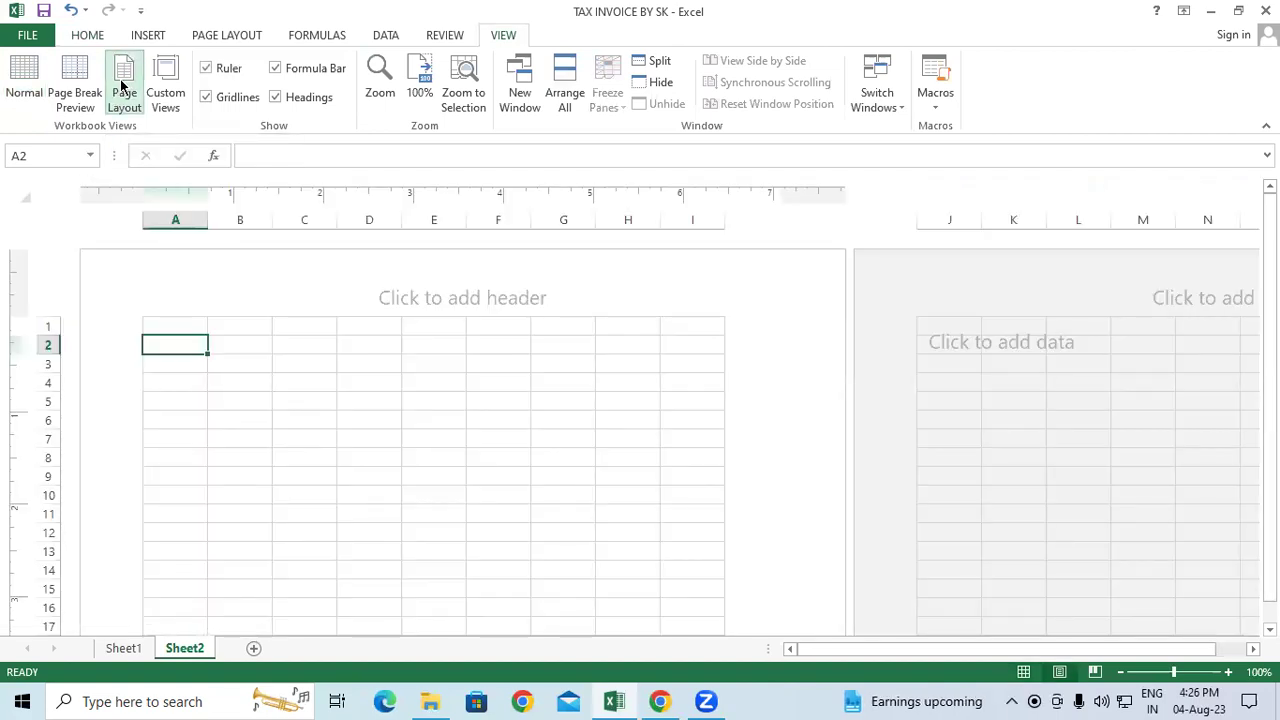
scroll(122, 88, "up", 1)
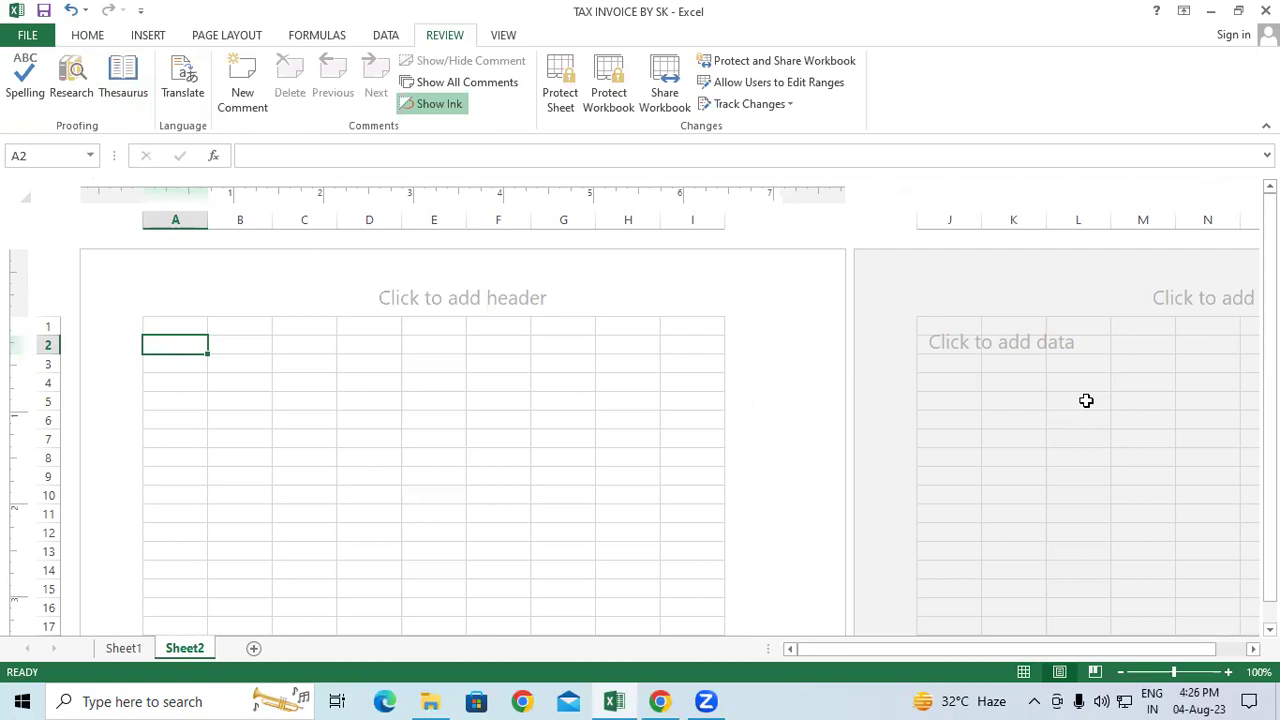
scroll(330, 470, "down", 3)
scroll(390, 460, "up", 3)
Step: Return Sheet2 to Normal view and check the width of the first printed page across columns A to I
left_click(500, 35)
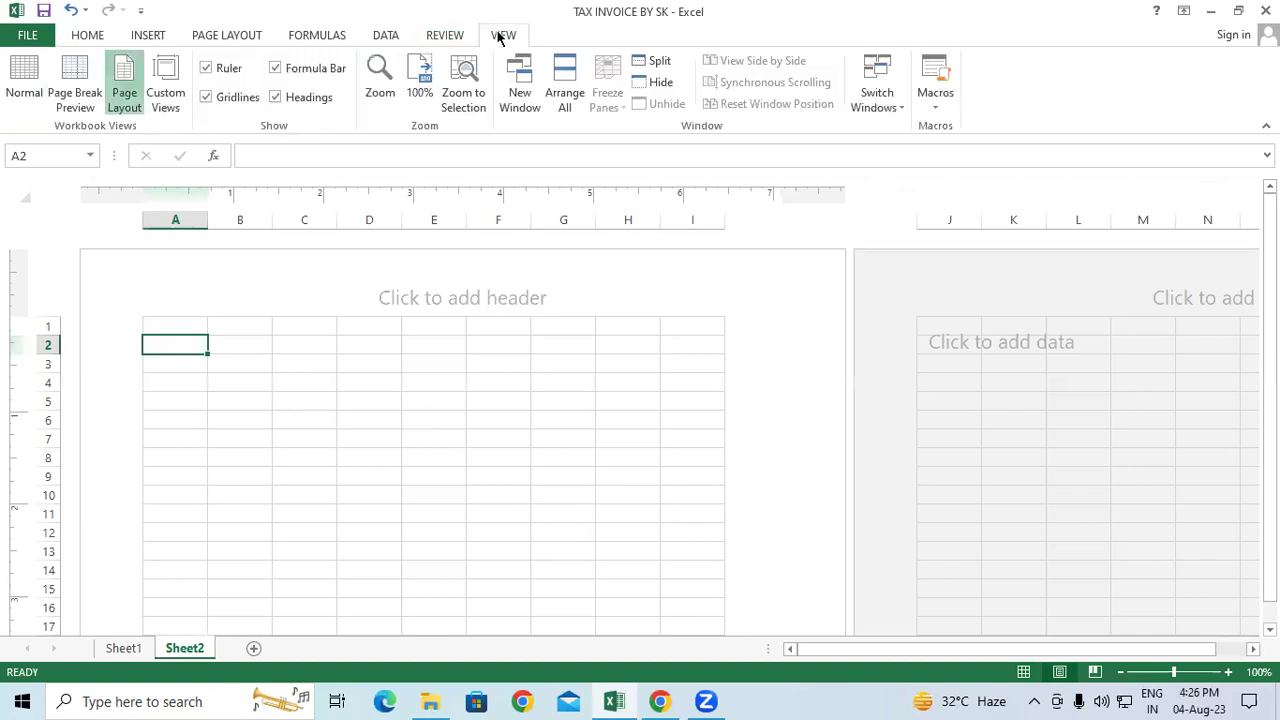
left_click(25, 88)
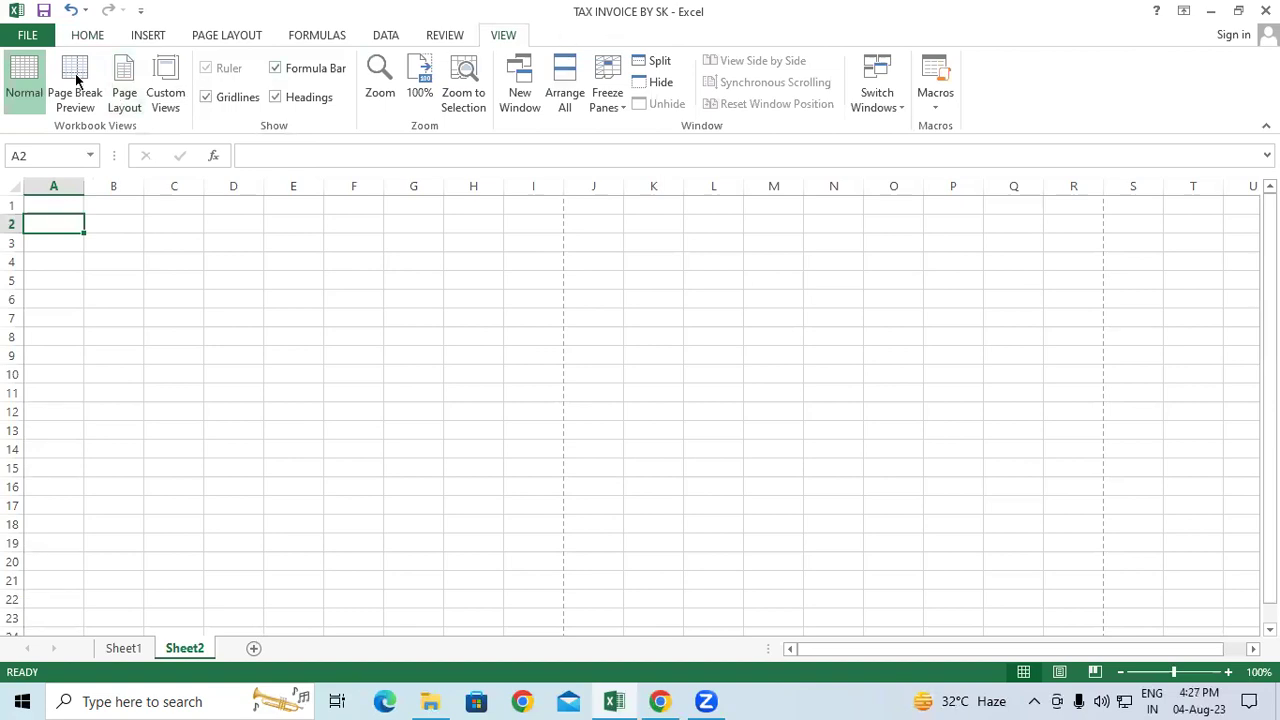
left_click(522, 314)
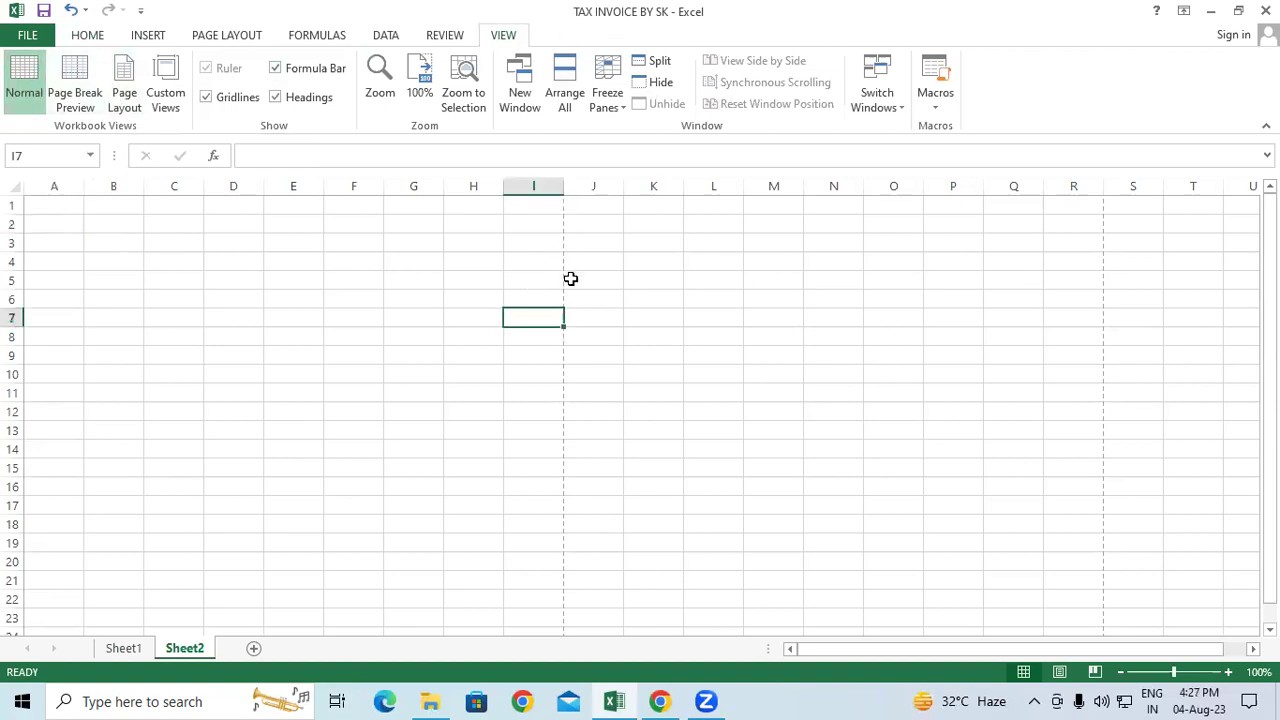
left_click_drag(80, 231, 537, 229)
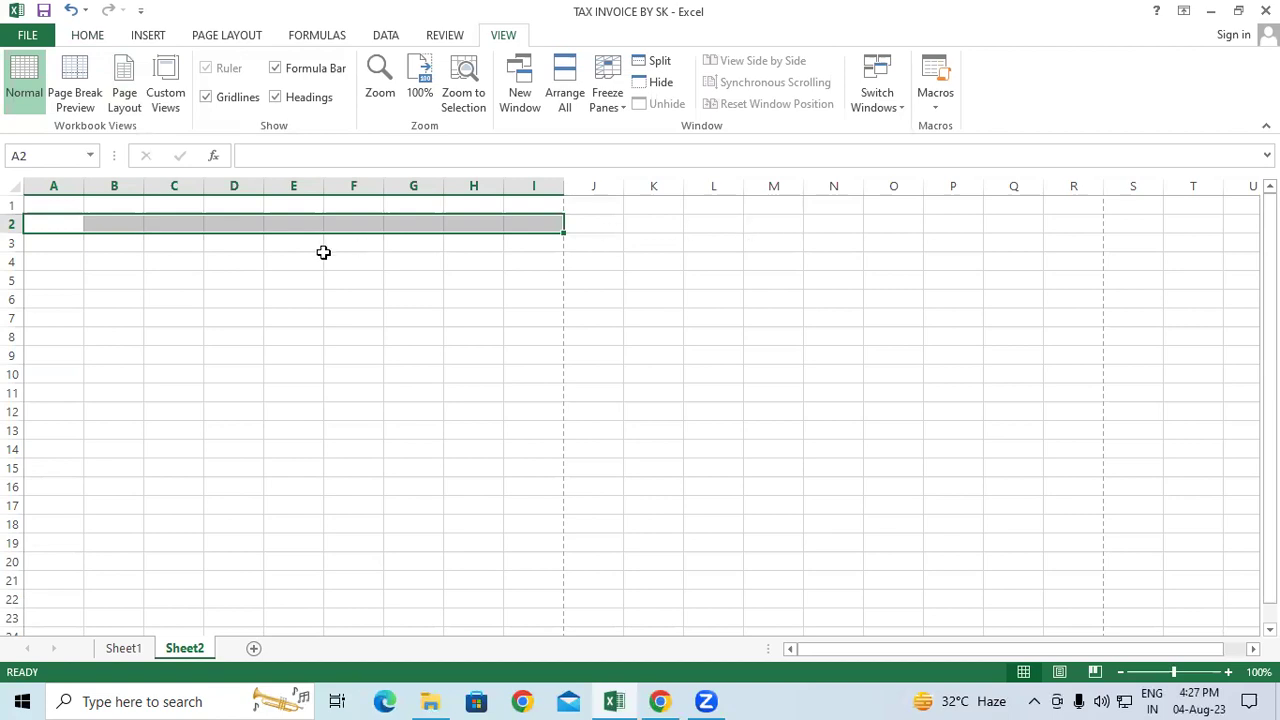
Step: Enter Jan in A3 of Sheet2 and fill the month series across row 3 up to Dec in L3
left_click(66, 243)
type("Jan")
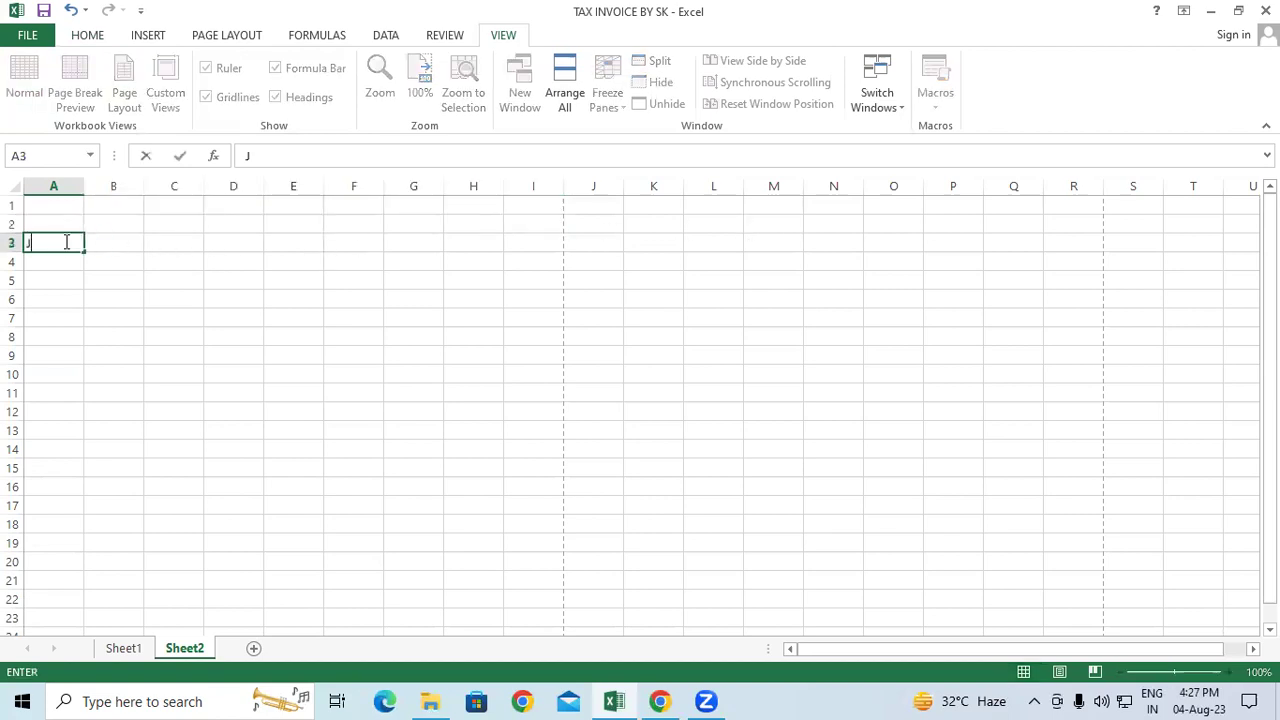
left_click(57, 266)
left_click(72, 238)
left_click_drag(87, 252, 632, 262)
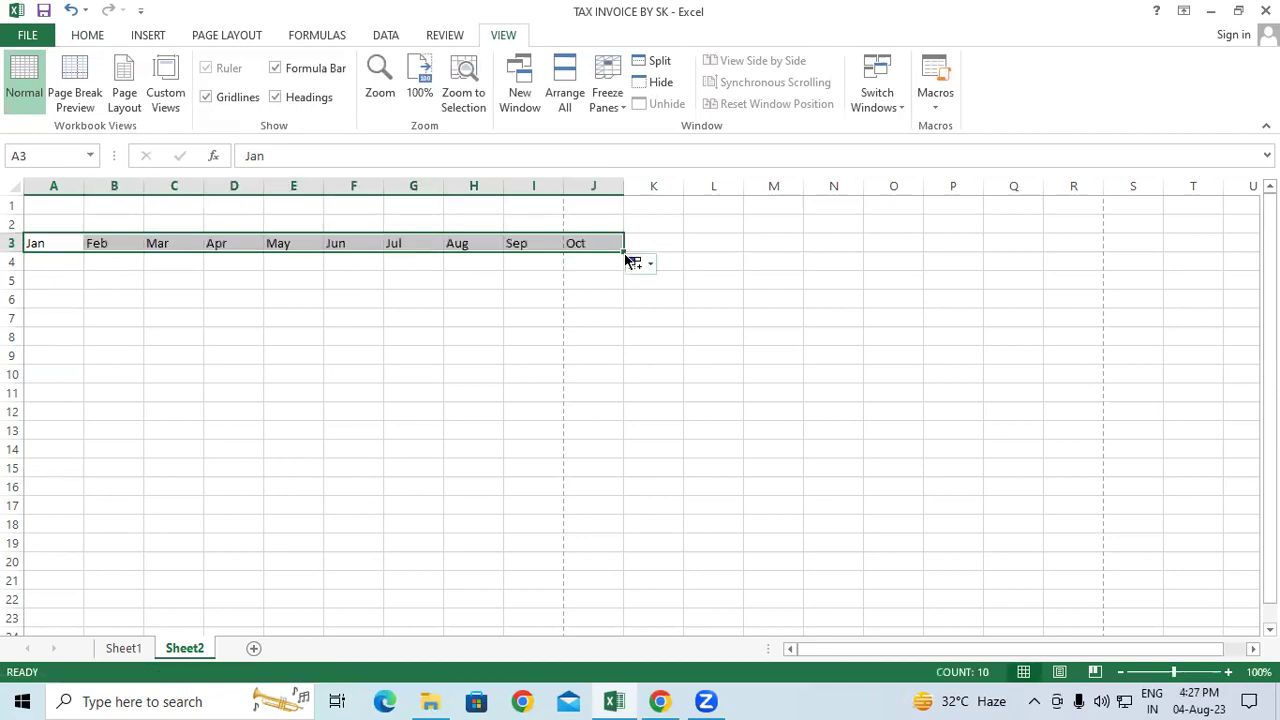
left_click_drag(624, 250, 745, 262)
left_click(662, 355)
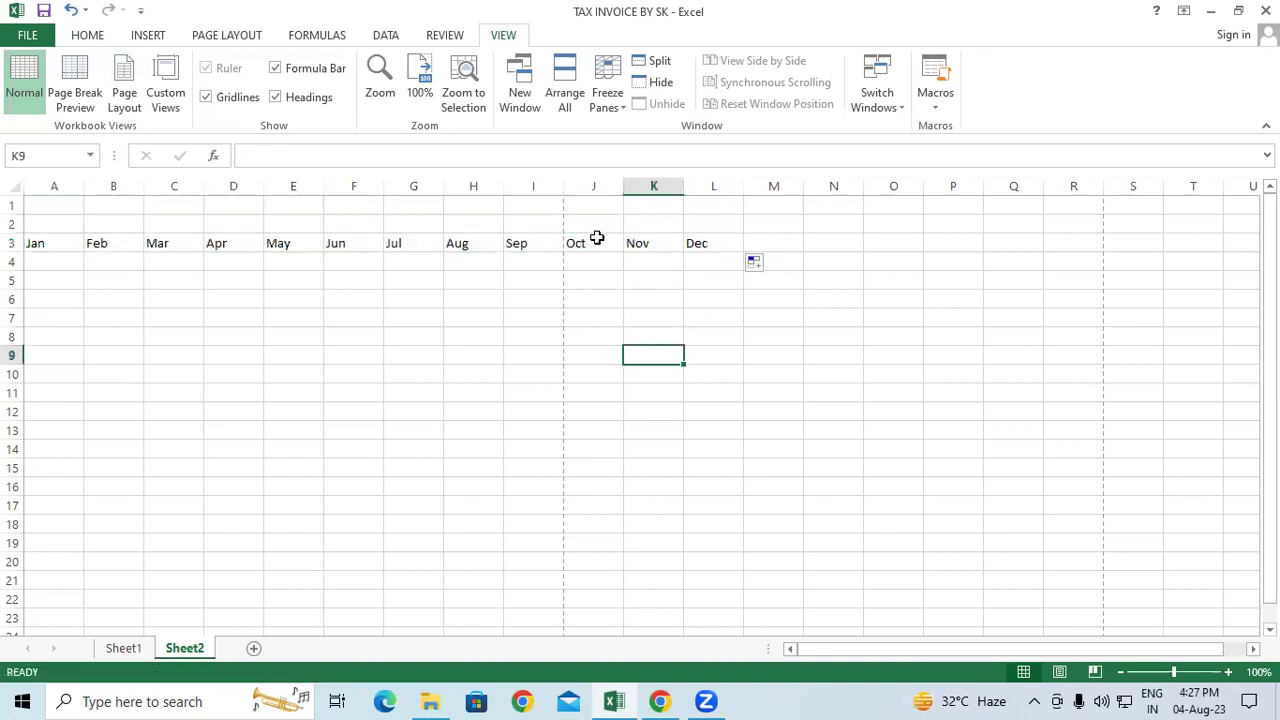
Step: Check the Oct, Nov and Dec cells in J3:L3 beyond the first page break line
left_click(594, 242)
left_click(654, 242)
left_click(714, 243)
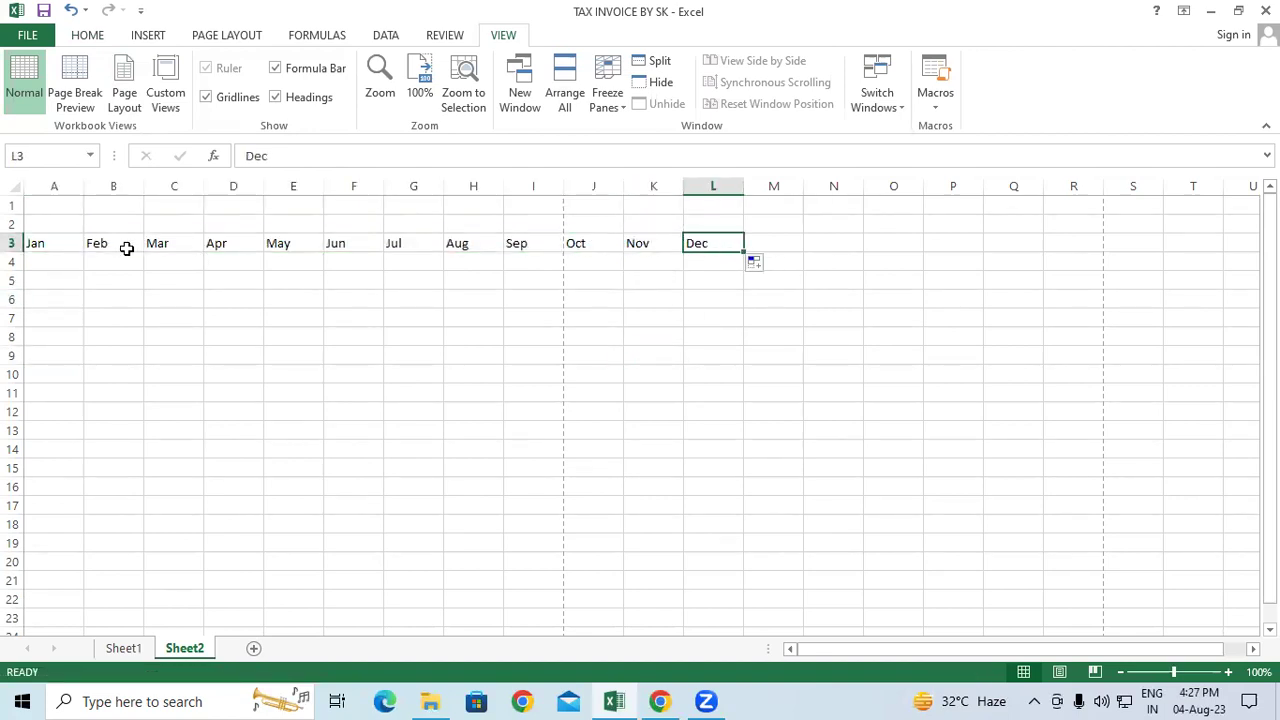
Step: Open the print preview of Sheet2, enlarge it and examine which months fall on the first page
left_click(40, 258)
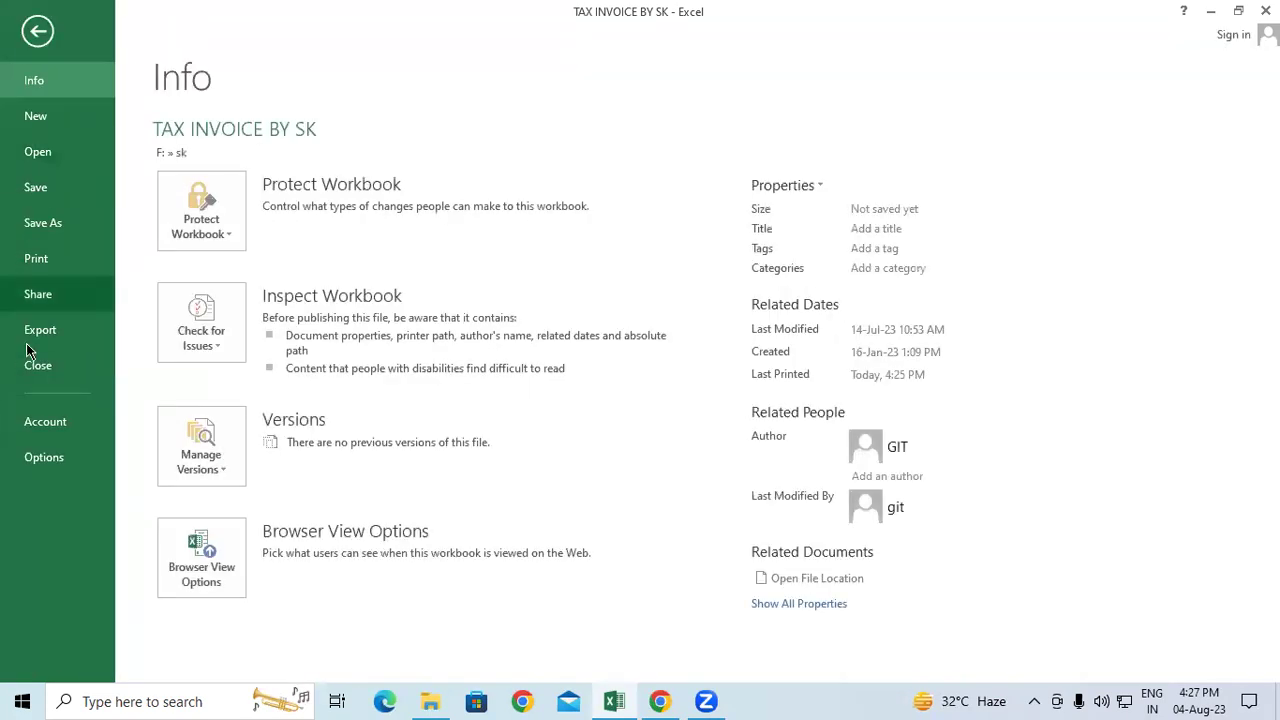
left_click(45, 262)
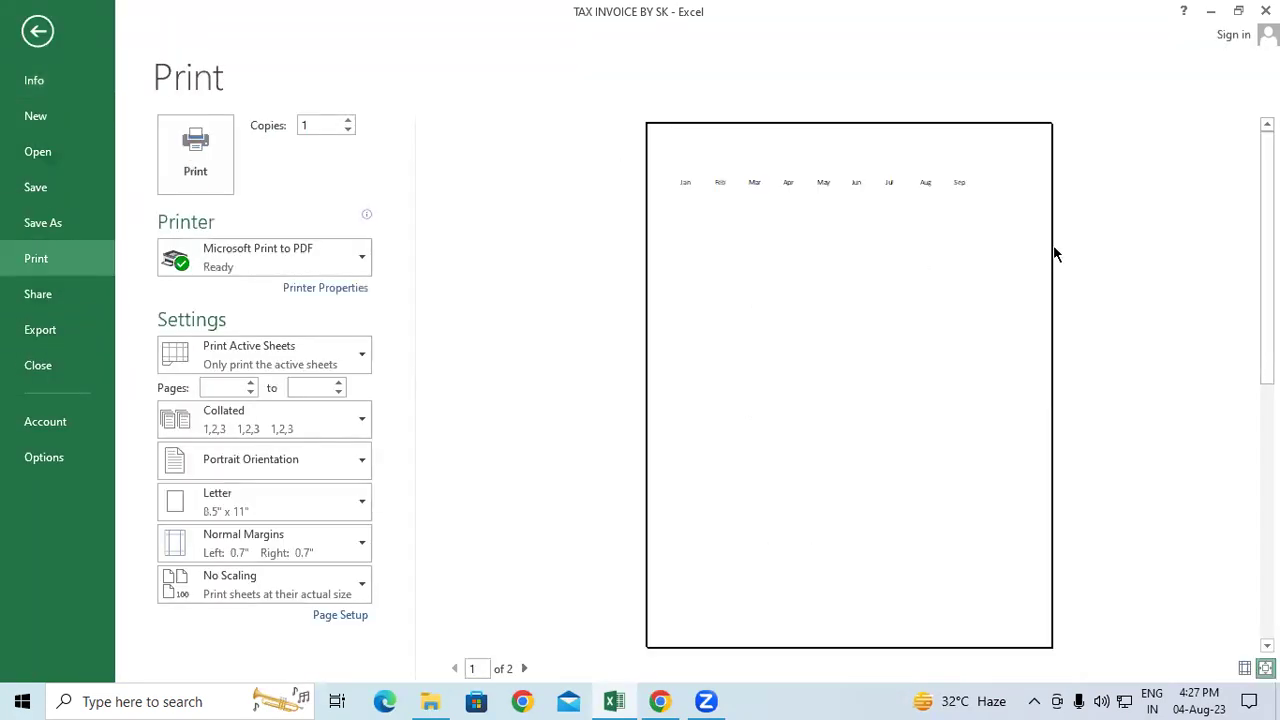
left_click(927, 278)
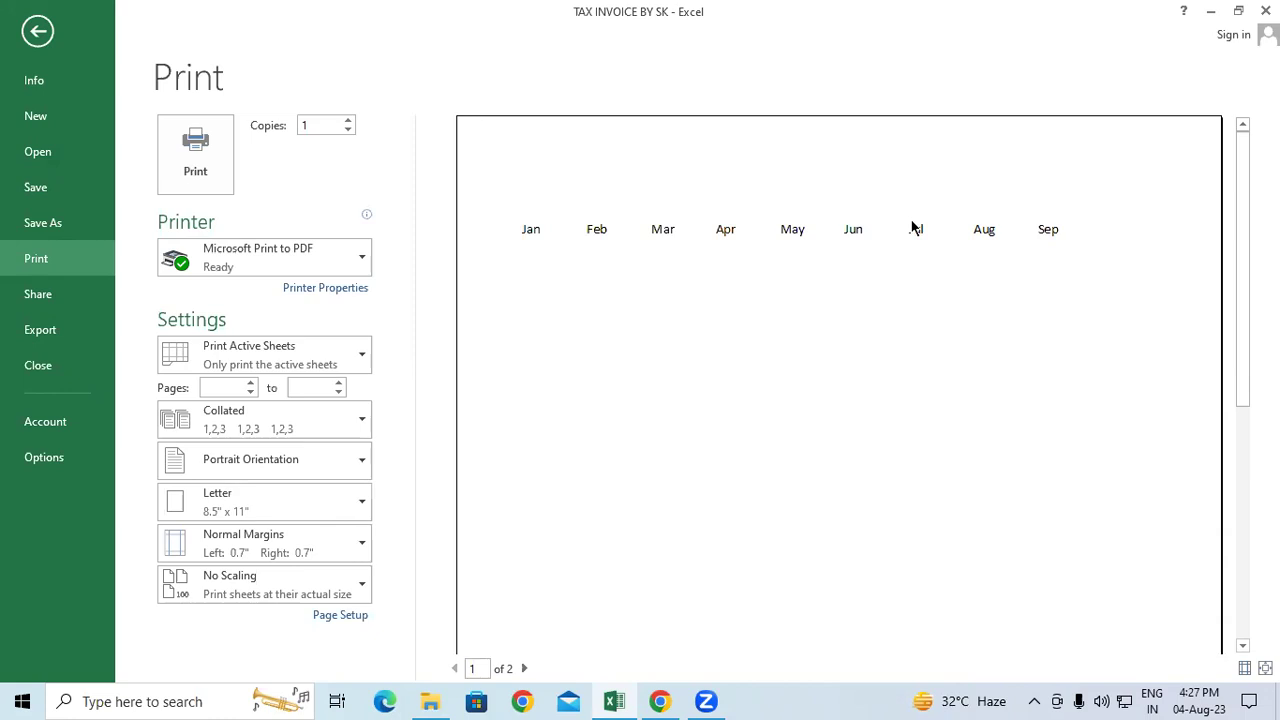
scroll(912, 228, "down", 1)
scroll(1011, 206, "down", 1)
scroll(948, 200, "down", 1)
scroll(809, 210, "up", 1)
scroll(840, 222, "down", 1)
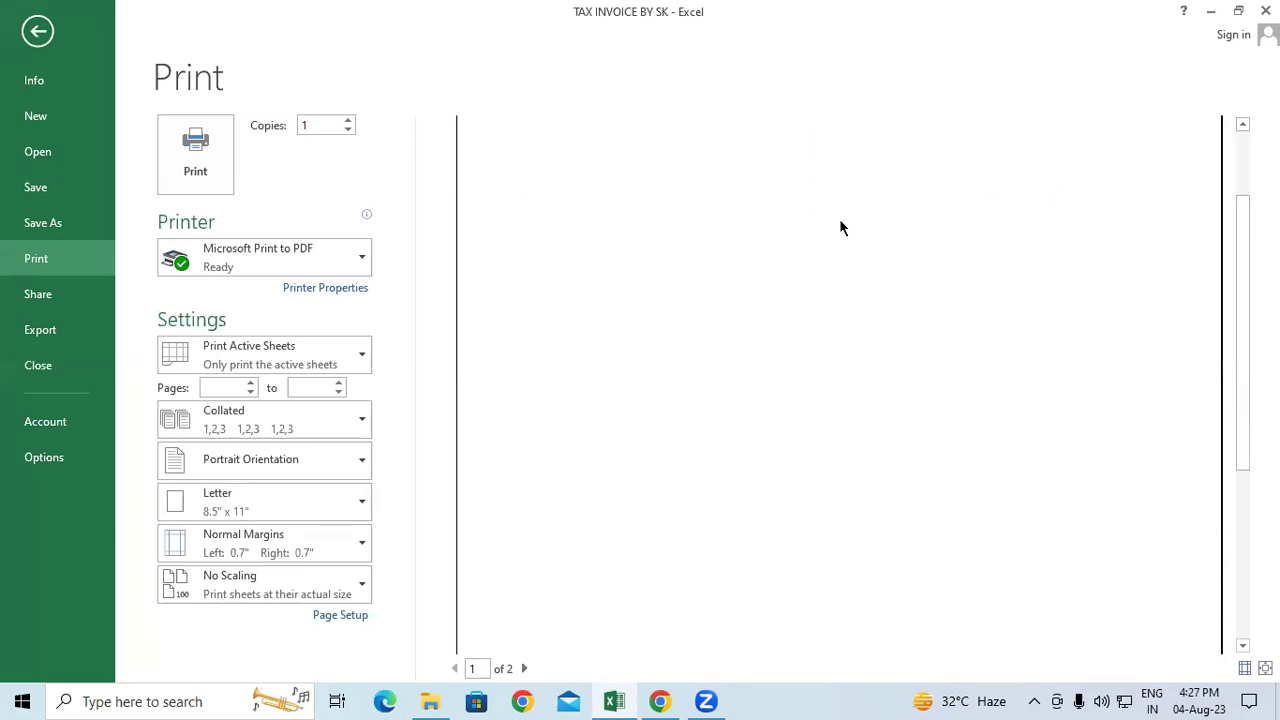
scroll(840, 220, "down", 3)
left_click_drag(1240, 284, 1230, 122)
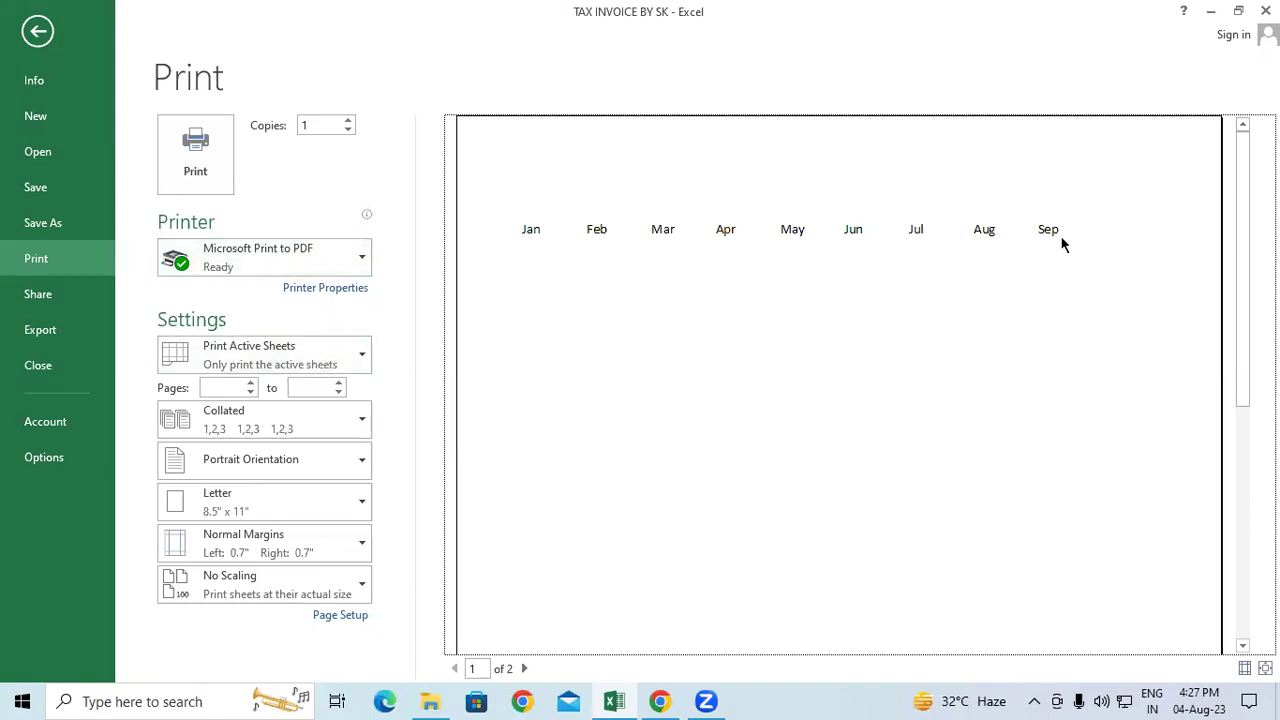
scroll(1075, 242, "down", 5)
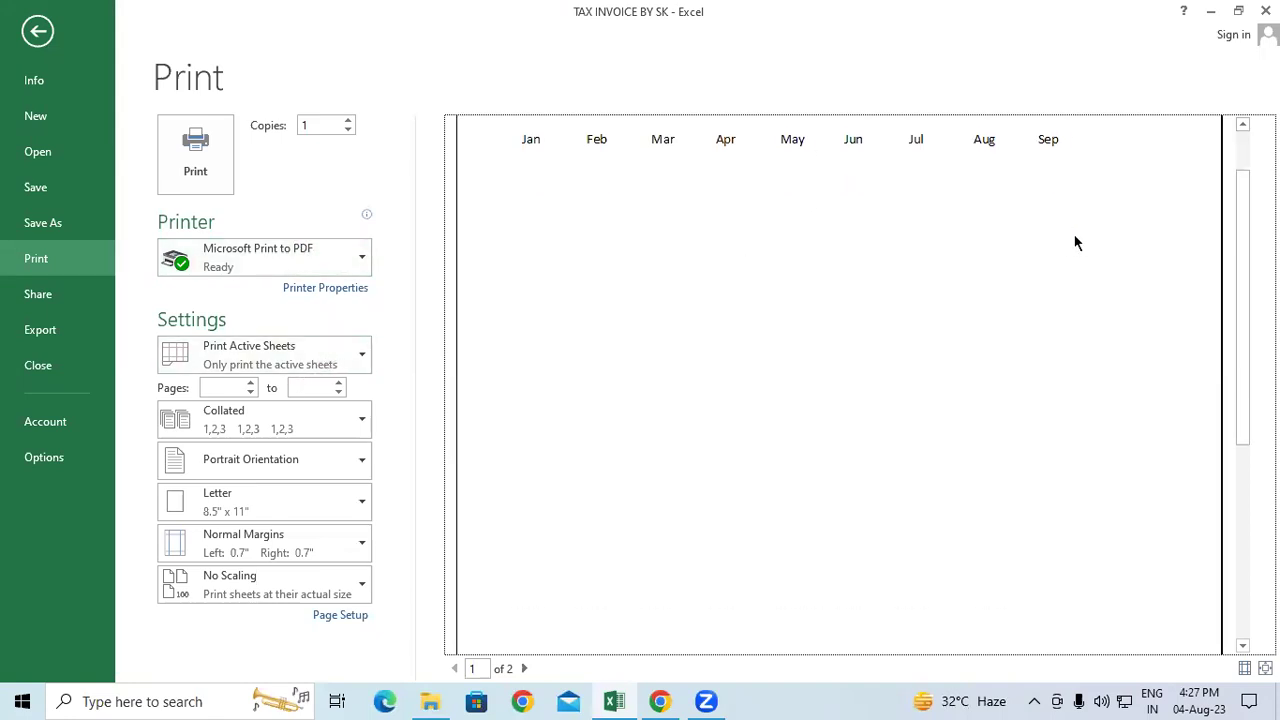
left_click_drag(1243, 330, 1234, 114)
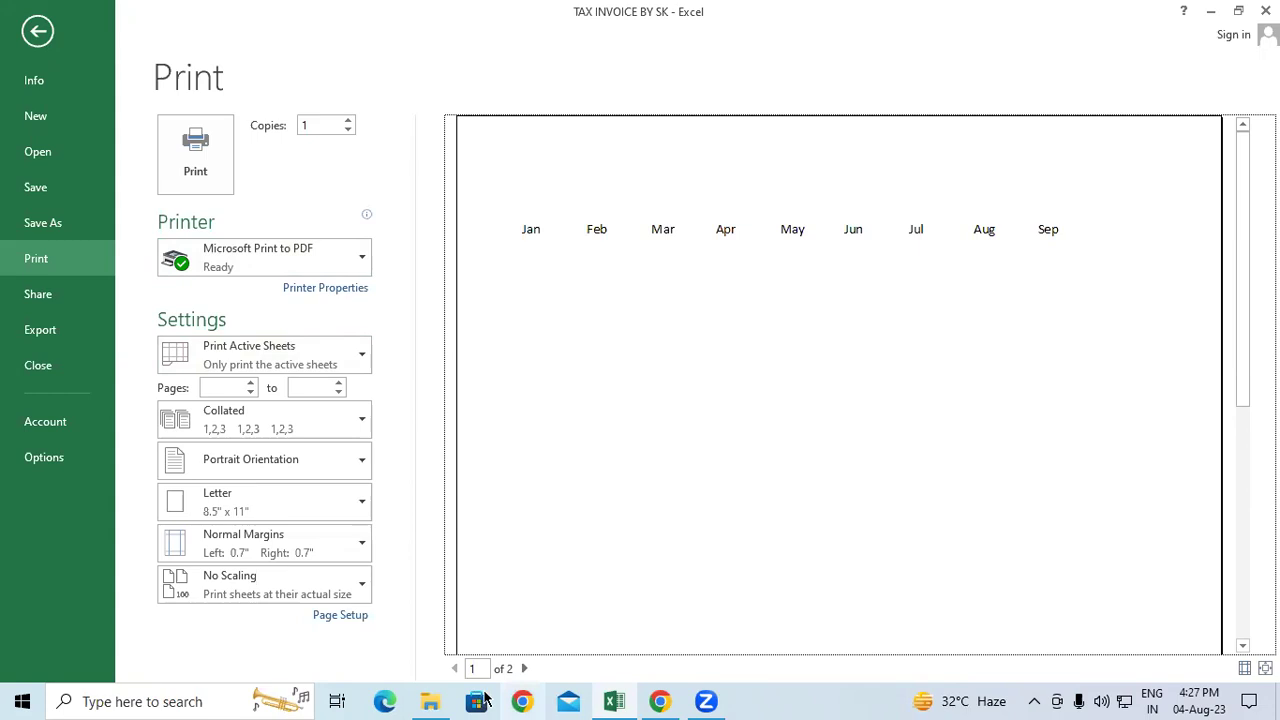
Step: Compare the months on pages 1 and 2 of the print preview, and return to the worksheet
left_click(523, 671)
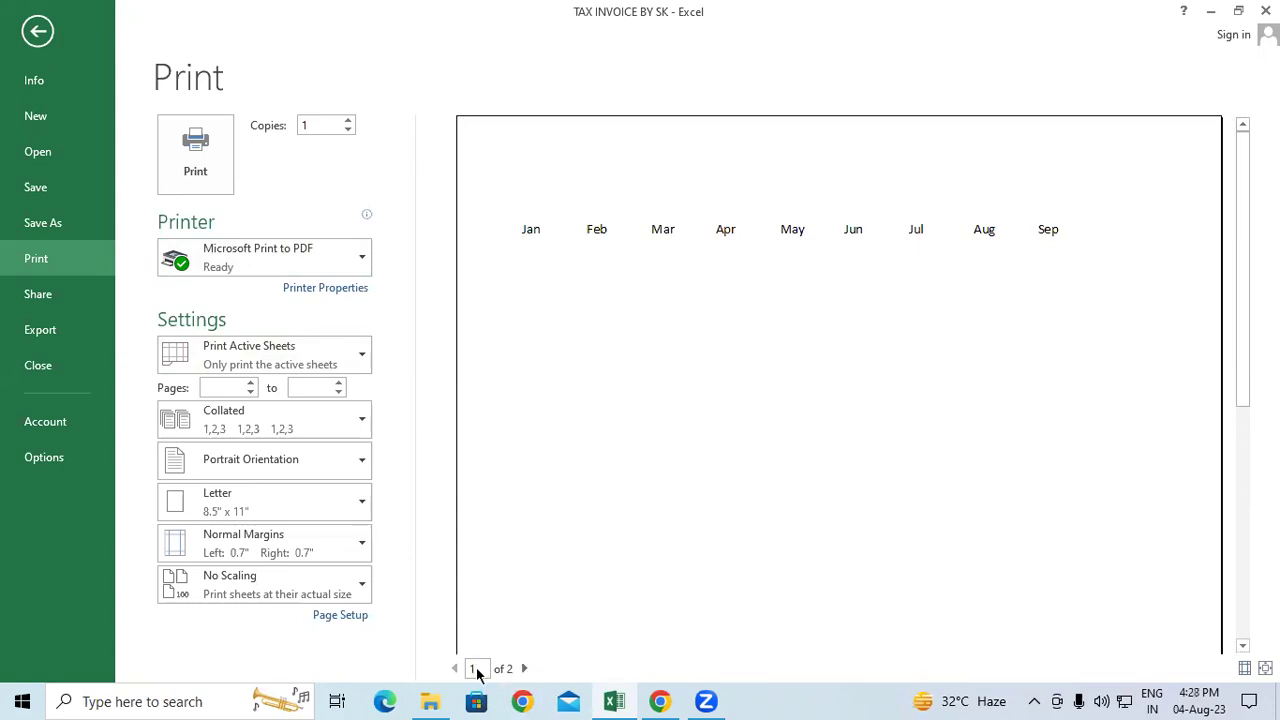
left_click(524, 668)
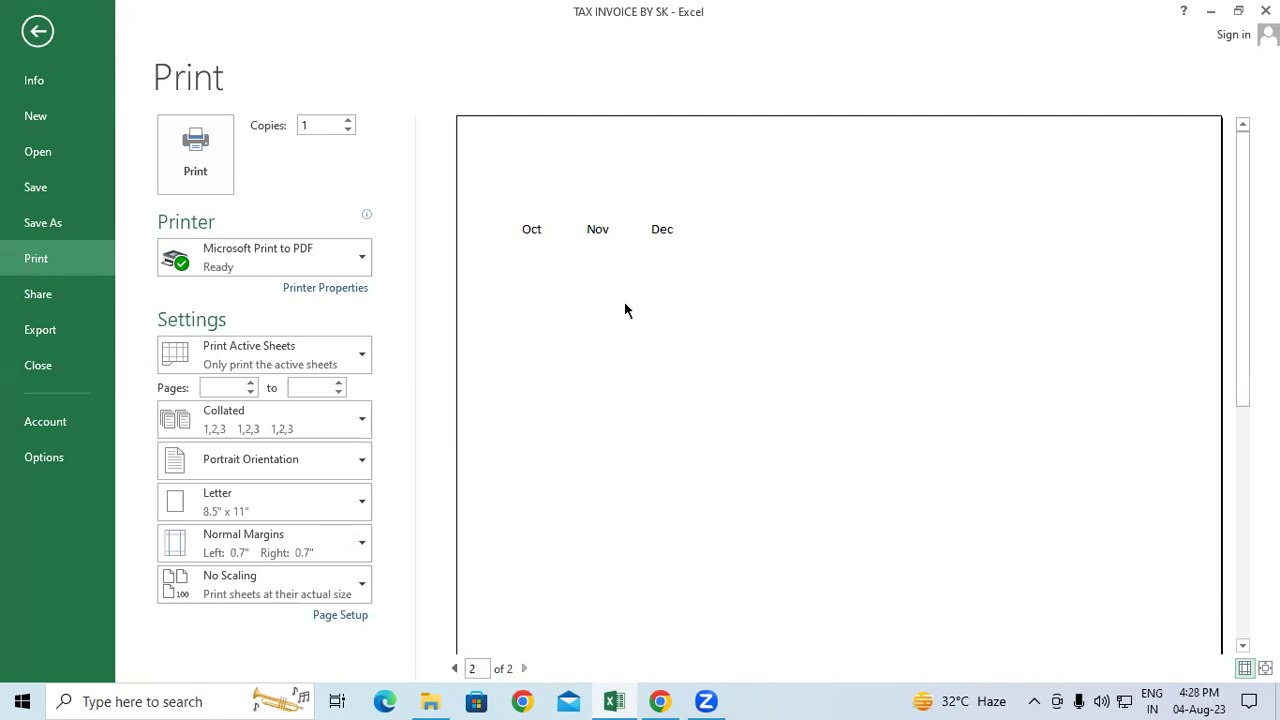
left_click(665, 240)
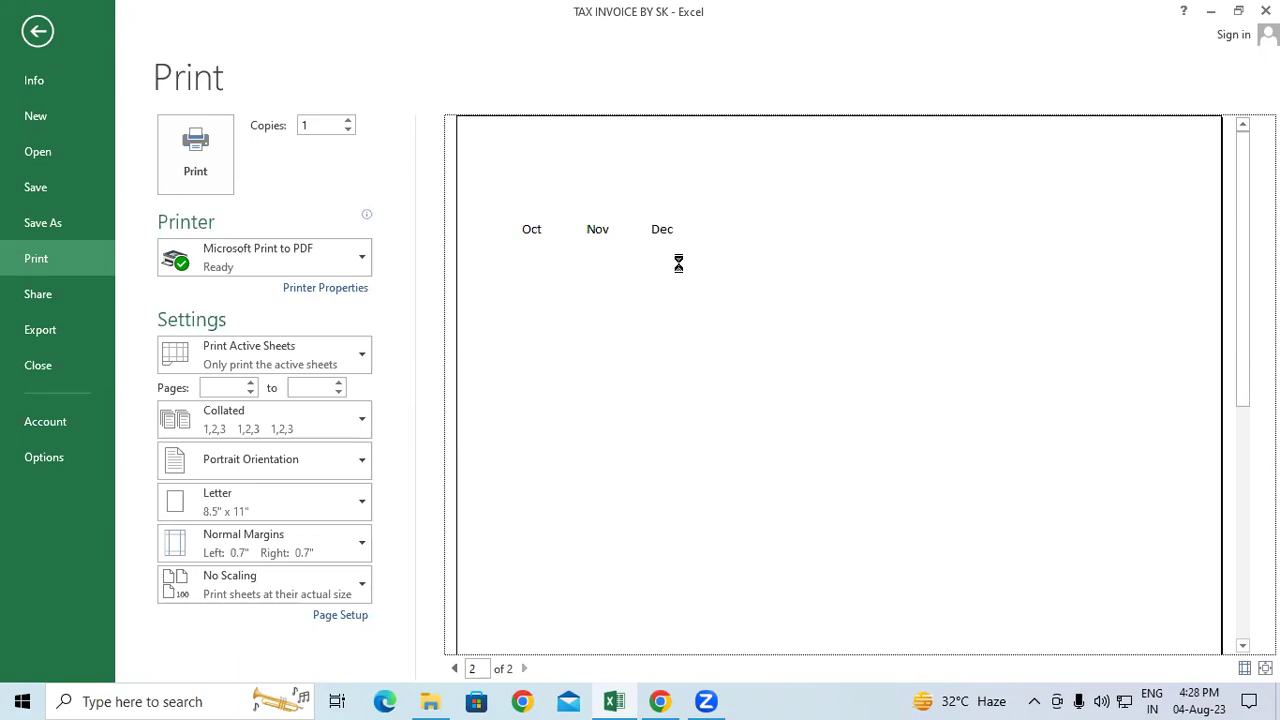
scroll(645, 240, "down", 3)
scroll(635, 241, "up", 3)
left_click(453, 669)
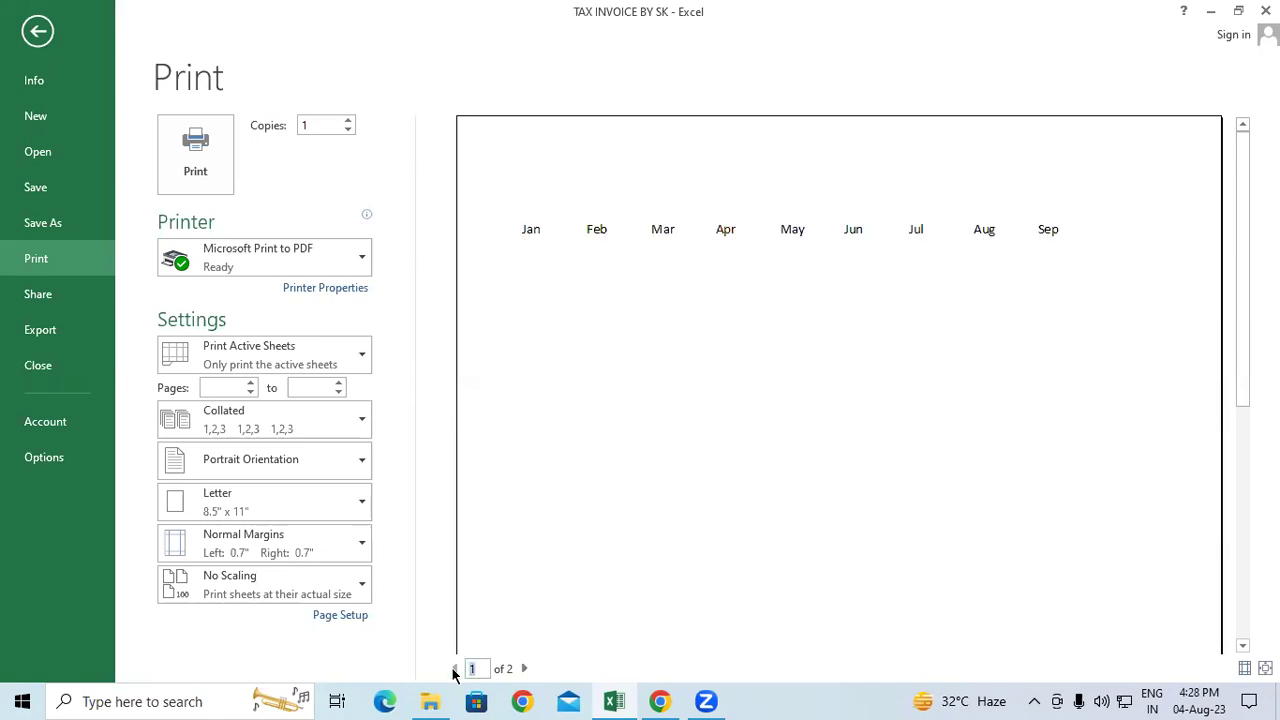
left_click(524, 669)
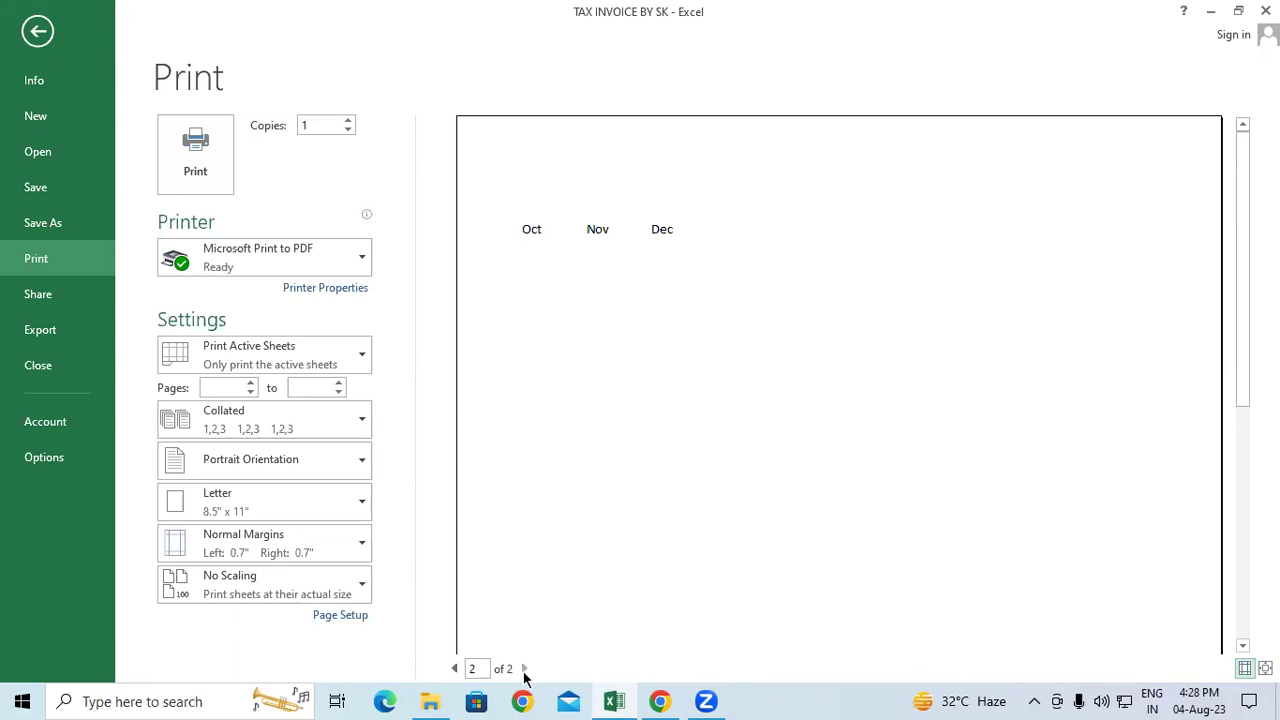
left_click(37, 31)
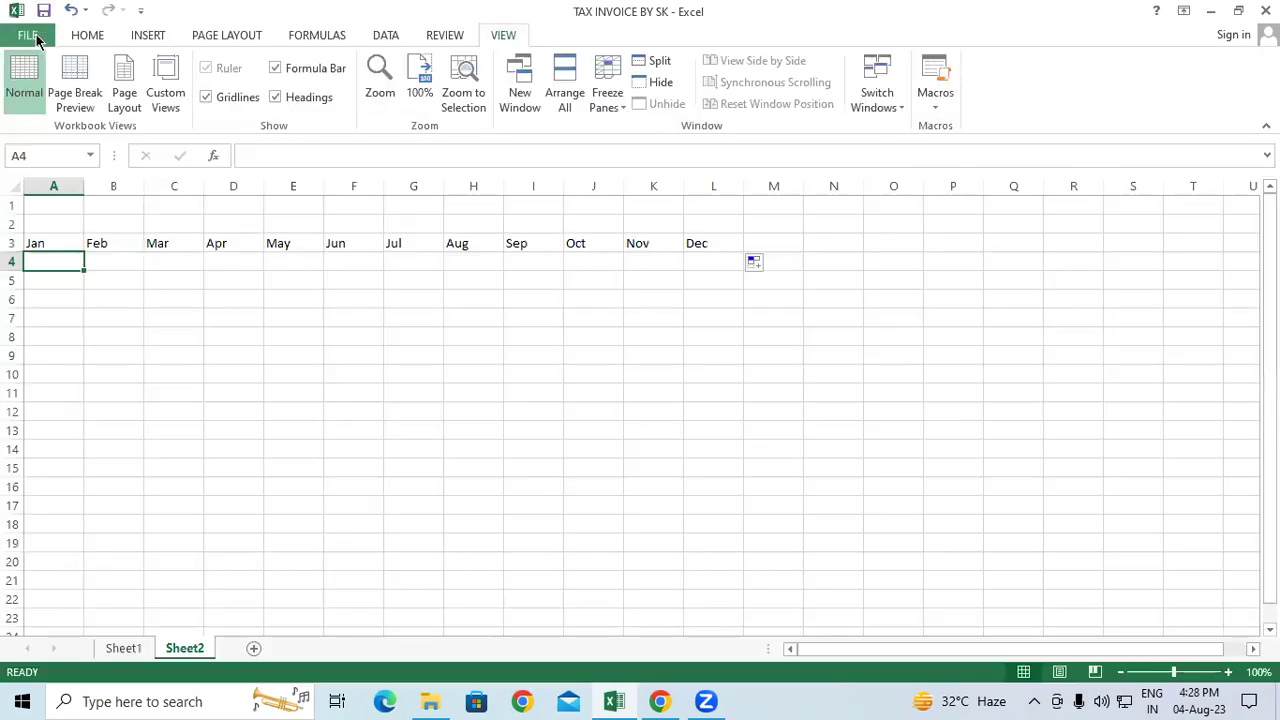
Step: Go back to the invoice on Sheet1 and select the Dell Mouse cell, C8
left_click(124, 648)
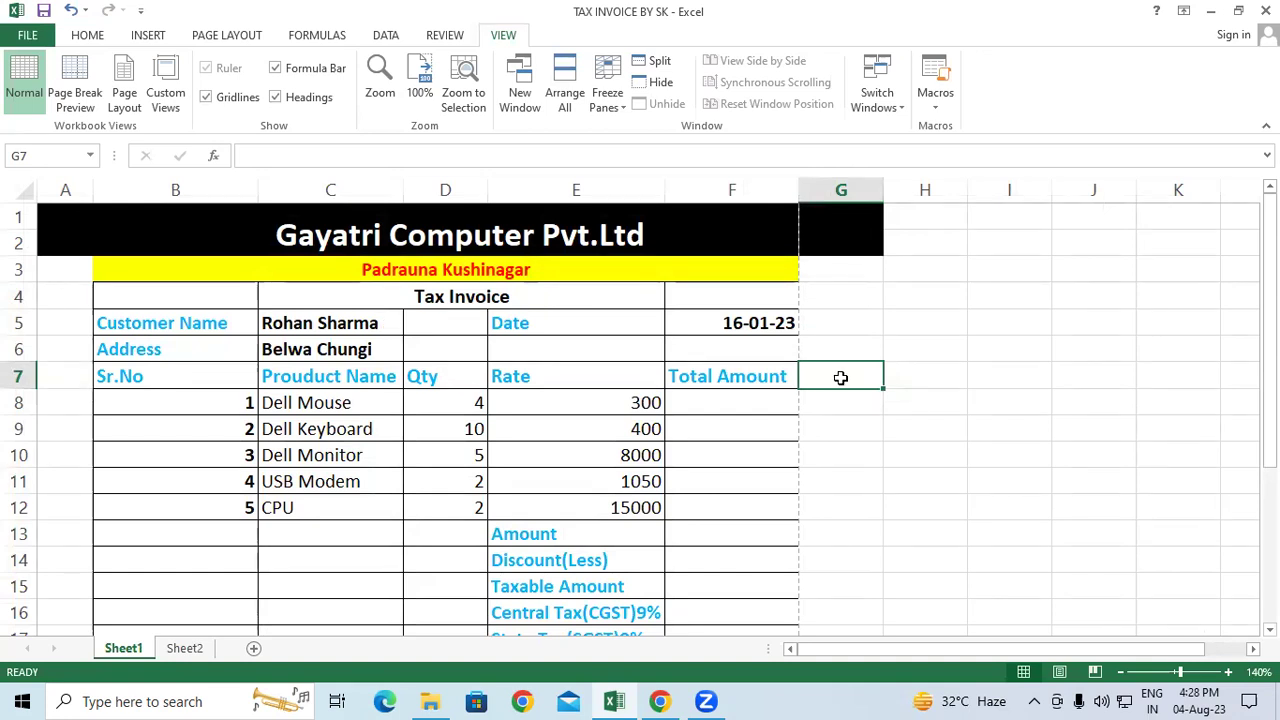
scroll(720, 410, "down", 1)
scroll(300, 385, "up", 1)
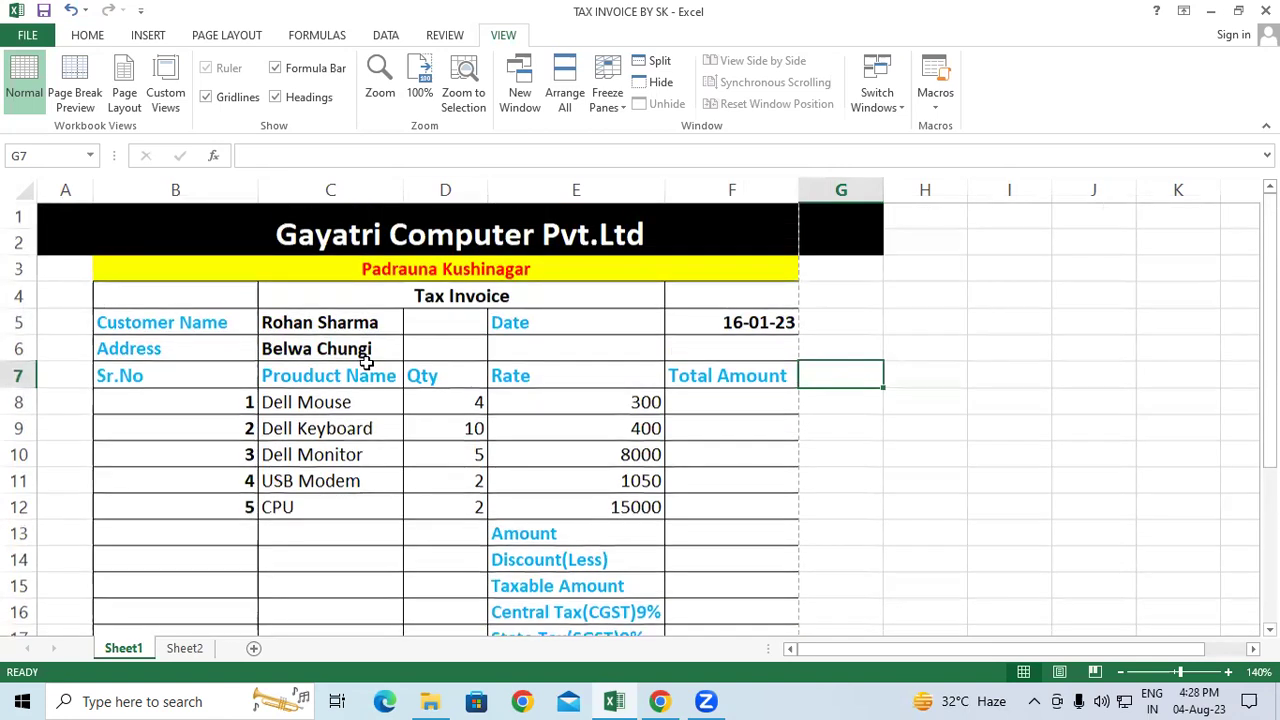
left_click(290, 401)
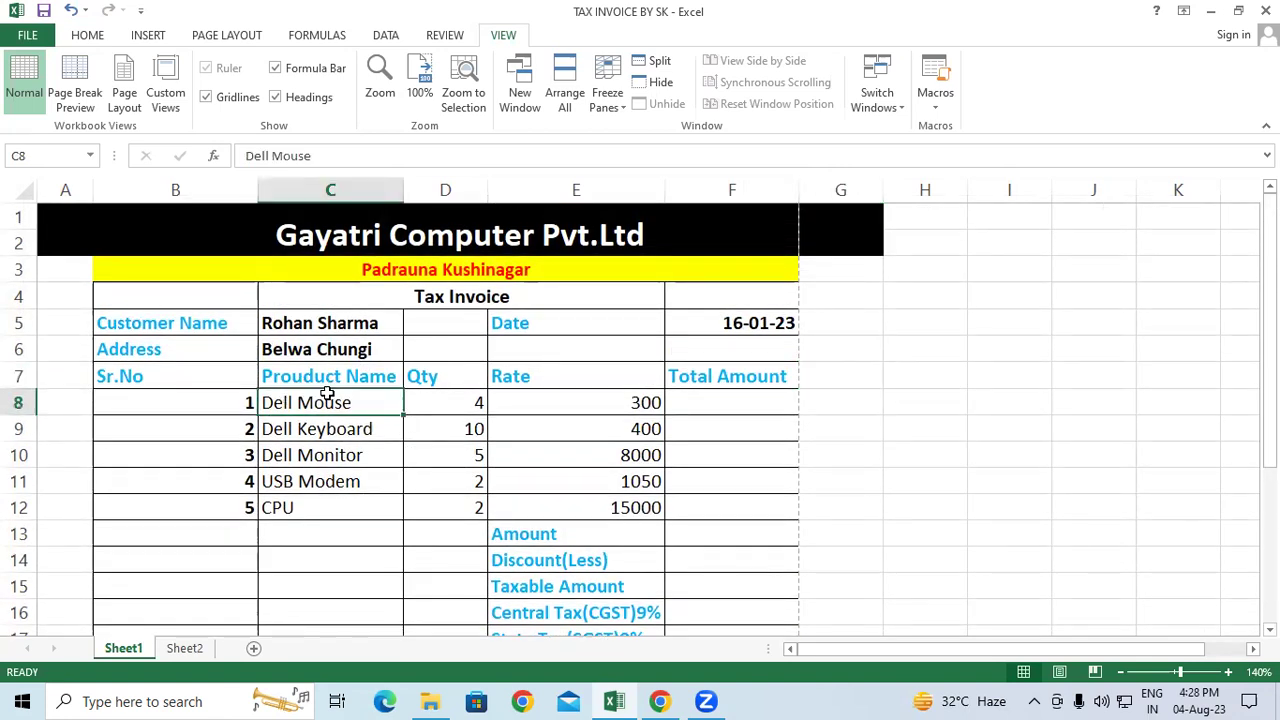
Step: Calculate the Dell Mouse total in F8 by multiplying its quantity by its rate with =D8*E8
left_click(452, 404)
left_click(570, 401)
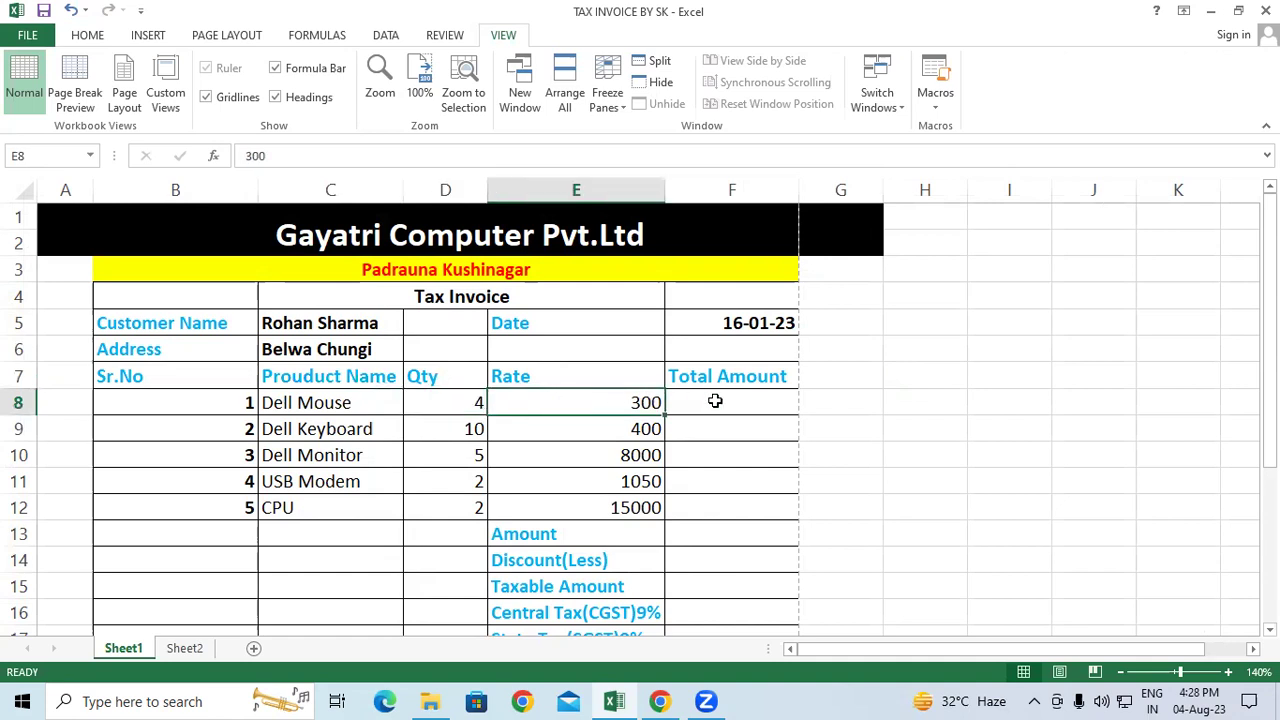
left_click(710, 404)
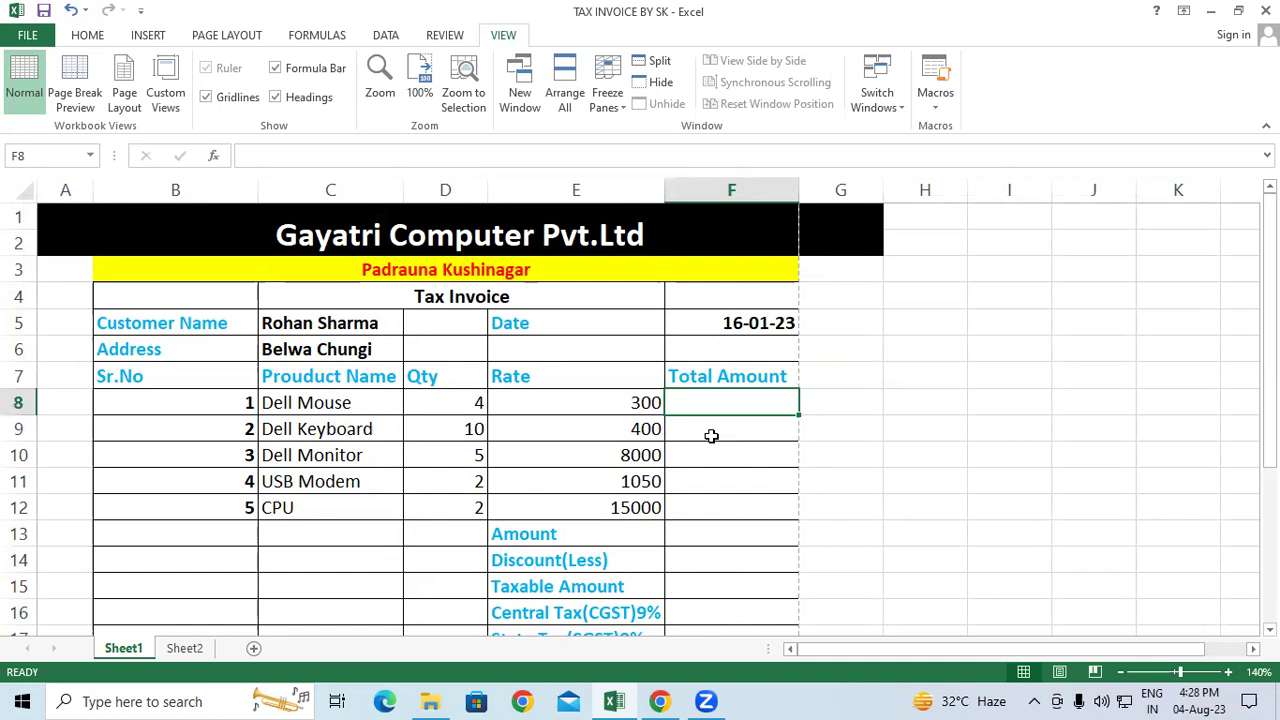
type("=")
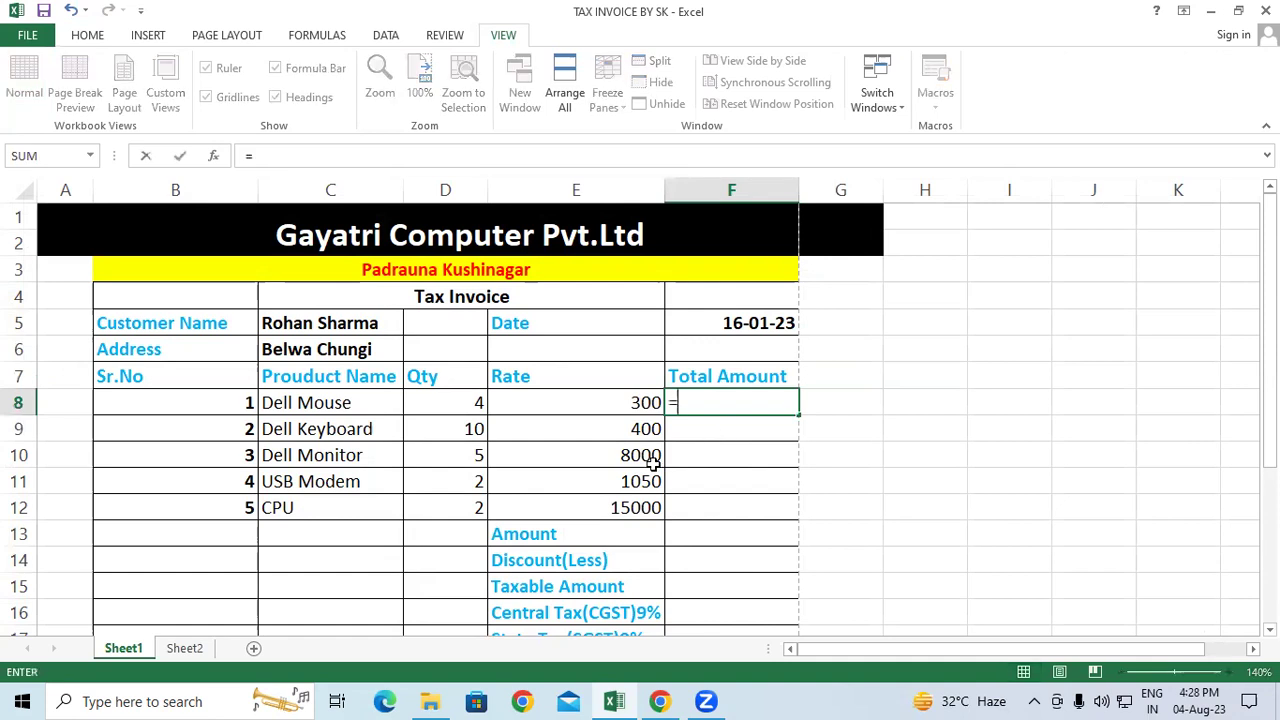
left_click(472, 402)
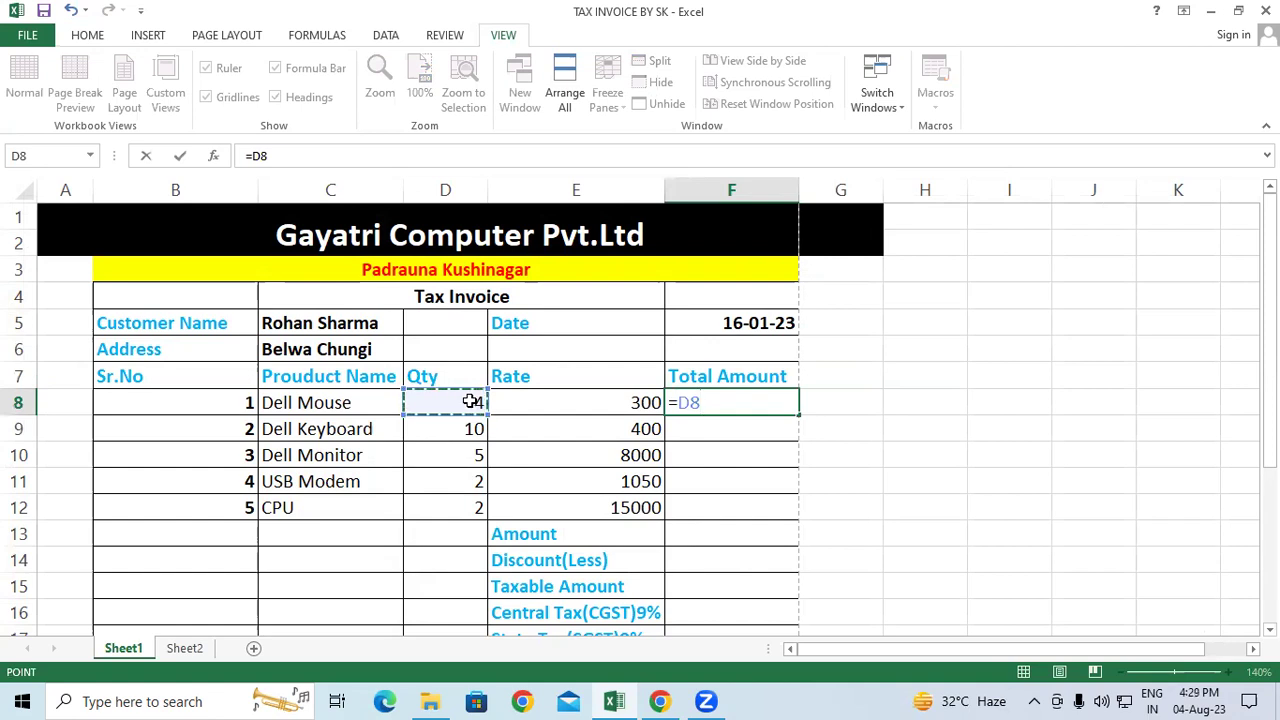
type("*")
left_click(578, 411)
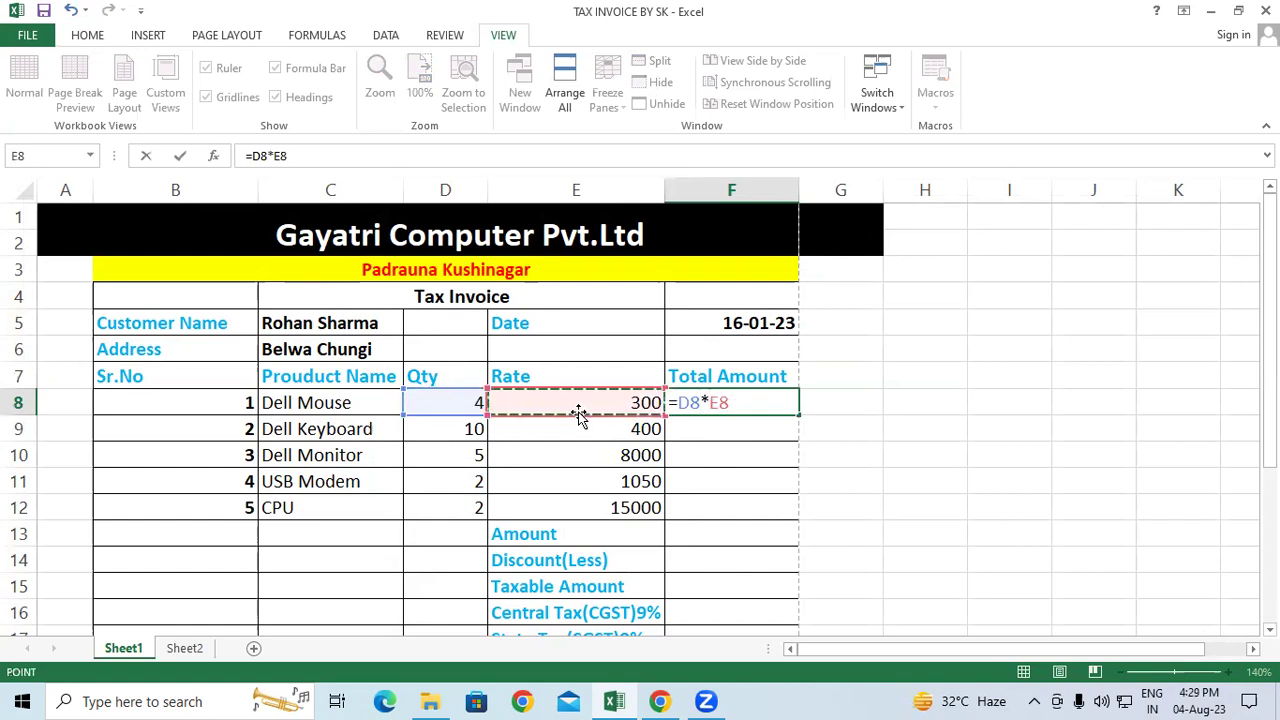
key("Return")
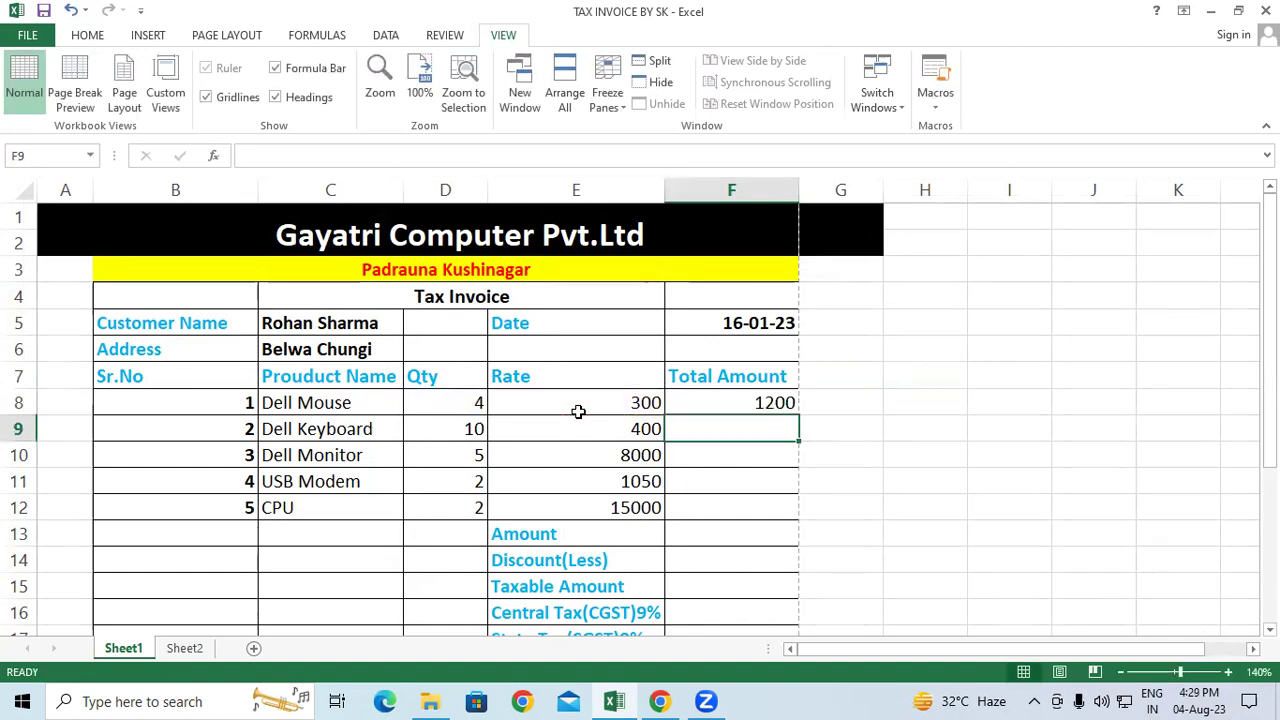
Step: Fill the total formula from F8 down to F12 for the remaining products, and review the filled range
left_click(726, 402)
left_click_drag(801, 415, 815, 512)
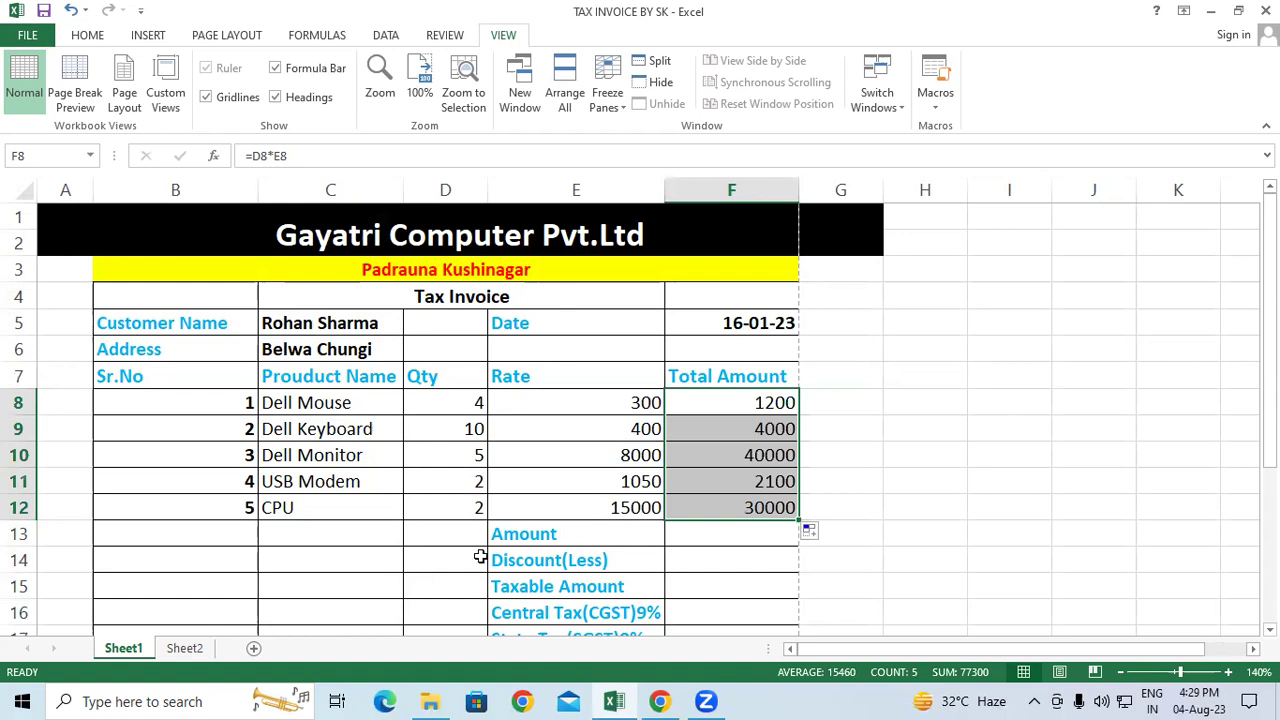
scroll(529, 491, "down", 4)
scroll(529, 480, "up", 4)
scroll(760, 420, "down", 1)
left_click(889, 358)
left_click_drag(710, 324, 718, 415)
scroll(718, 415, "up", 1)
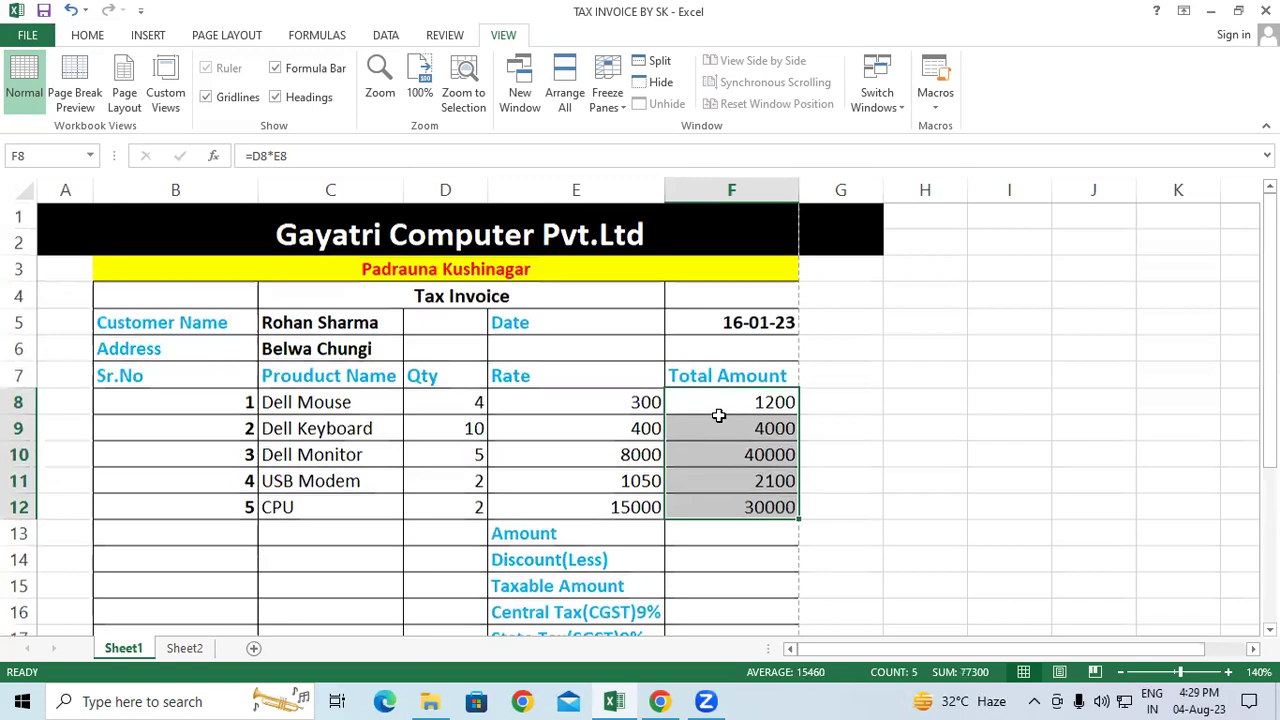
scroll(718, 415, "down", 1)
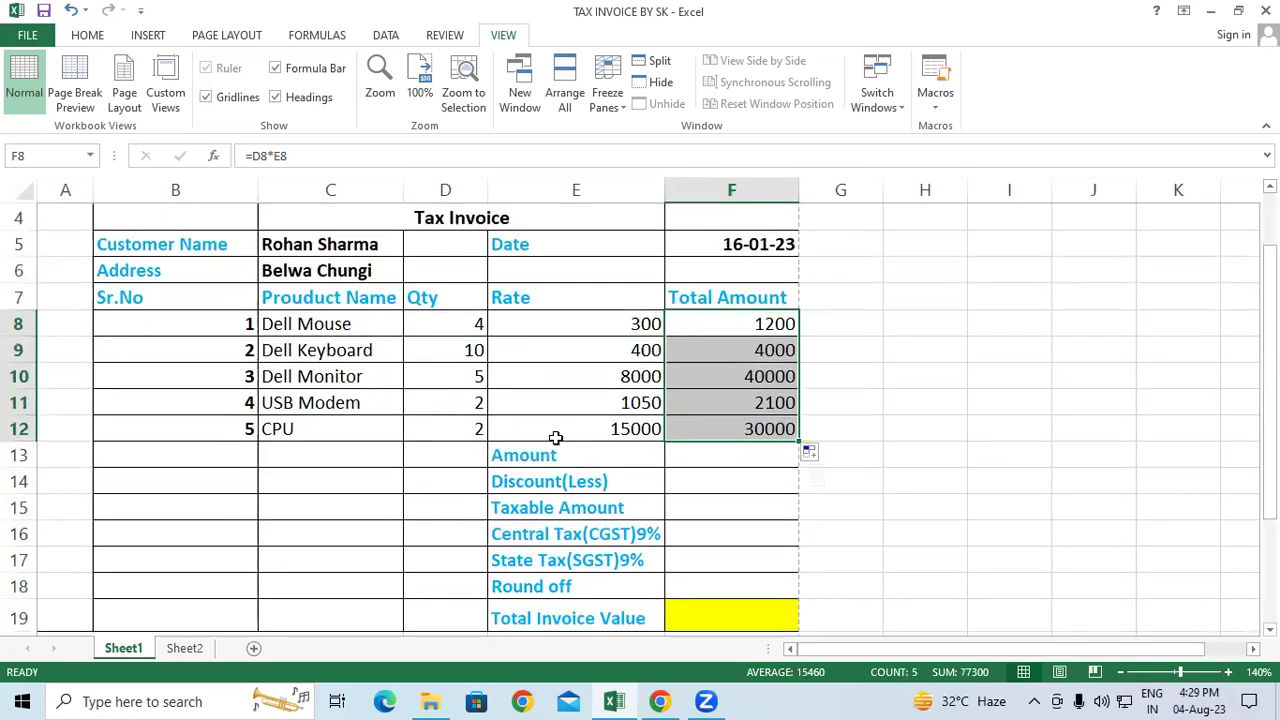
Step: Sum the product totals F8:F12 into the Amount cell, F13, with =SUM(F8:F12)
left_click(529, 455)
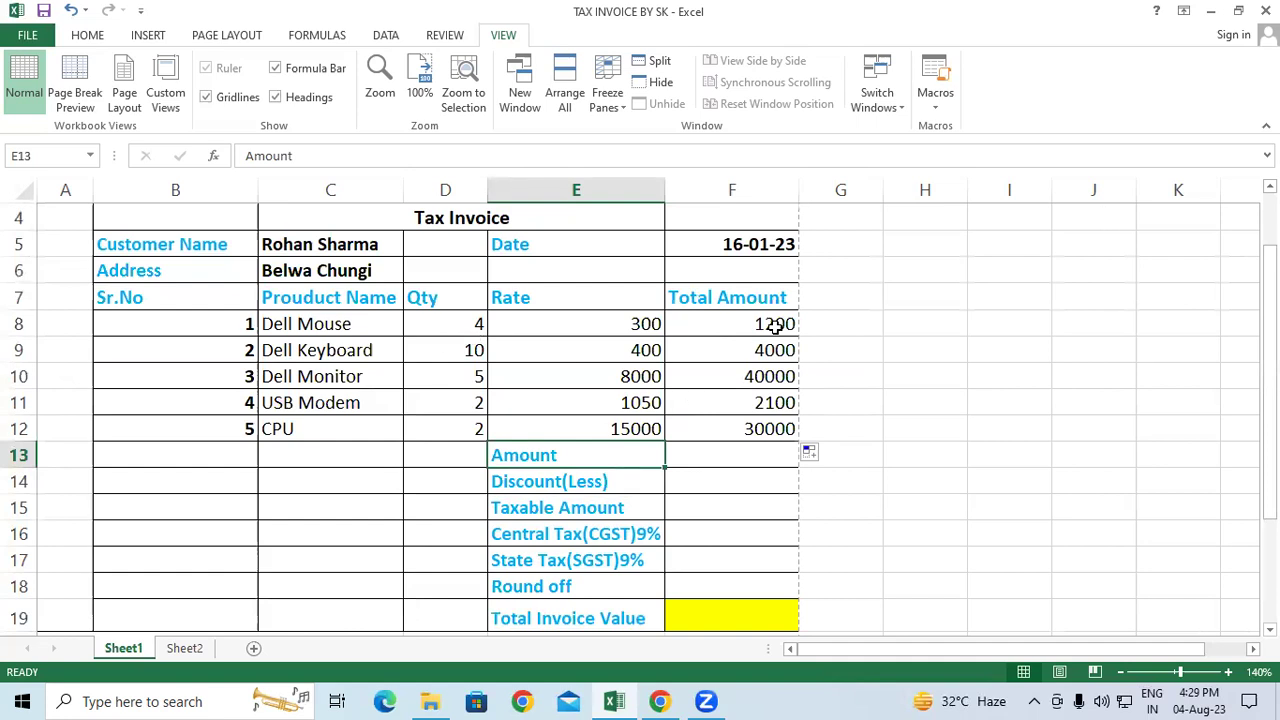
key("Tab")
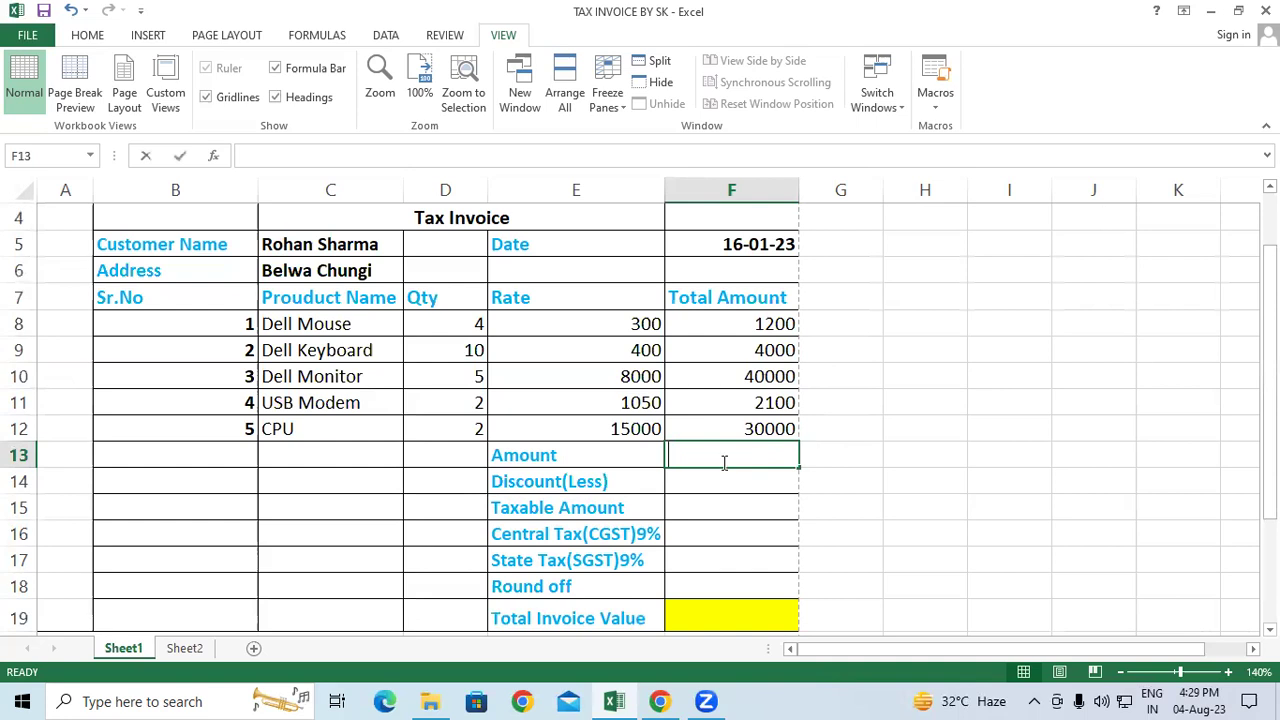
key("alt+equal")
key("Return")
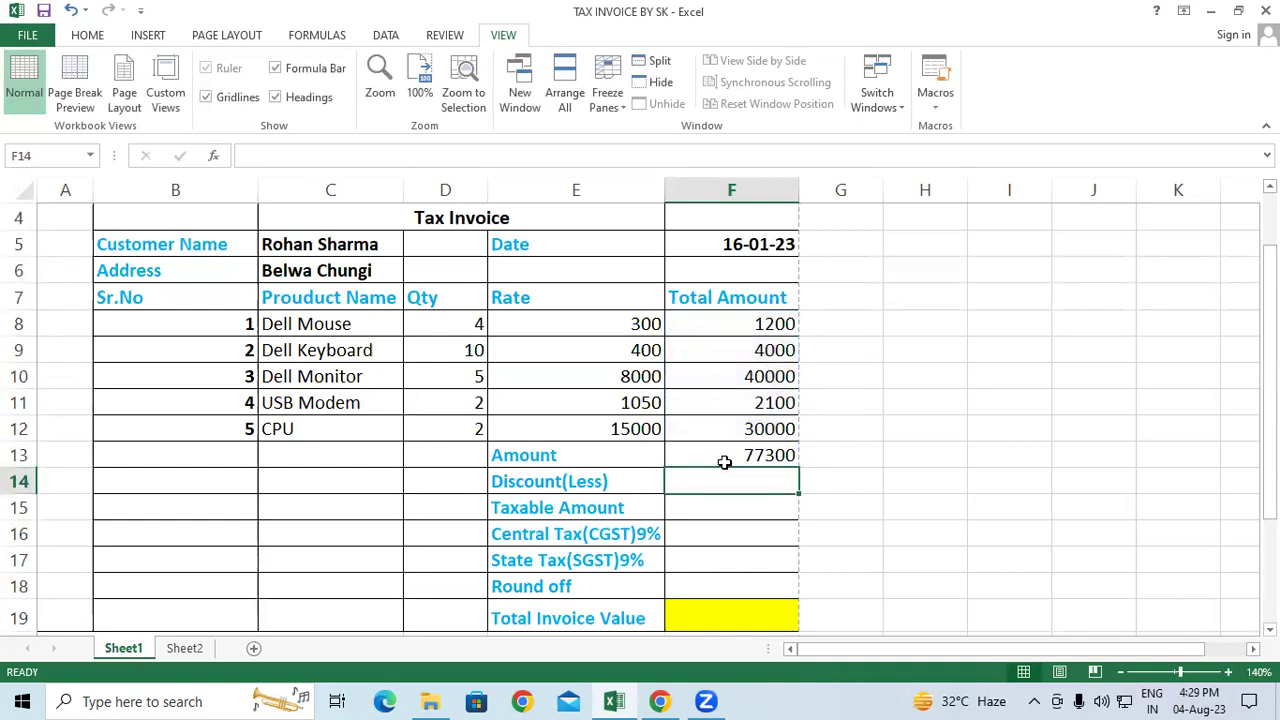
left_click(705, 448)
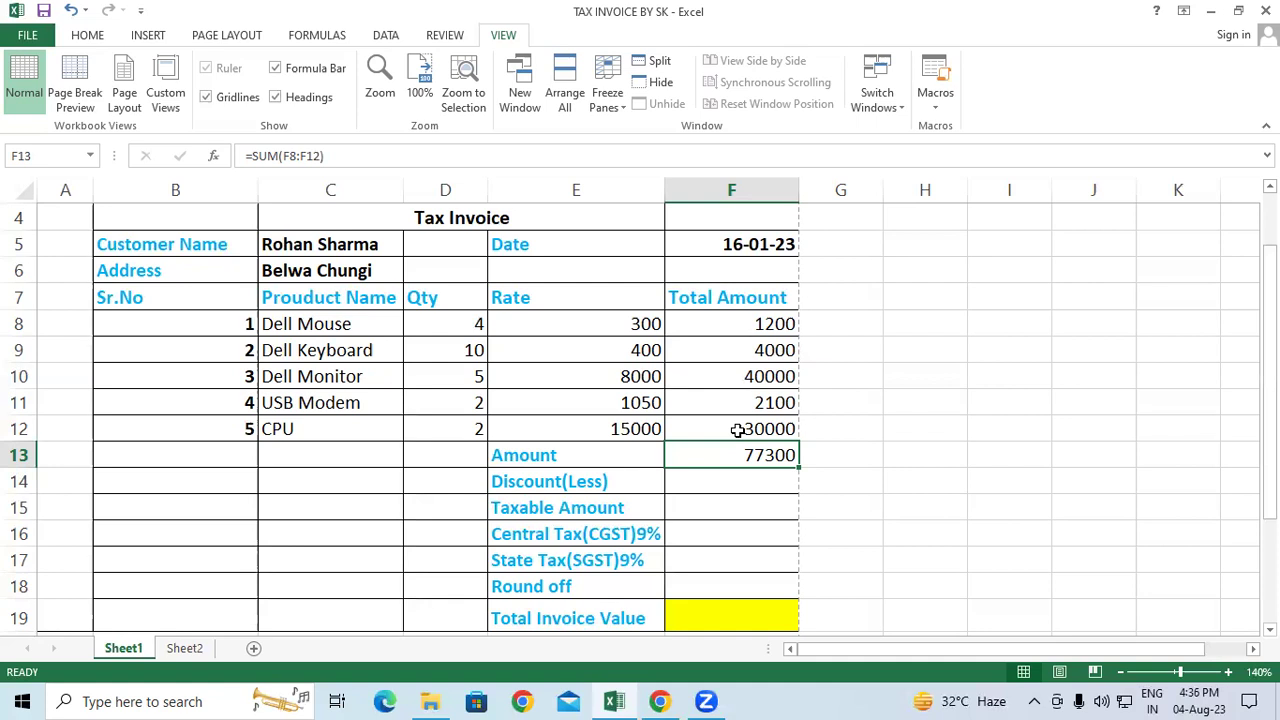
Step: Examine the Discount(Less) row in E14:F14 against the Amount in F13 and the product lines above it
left_click(731, 484)
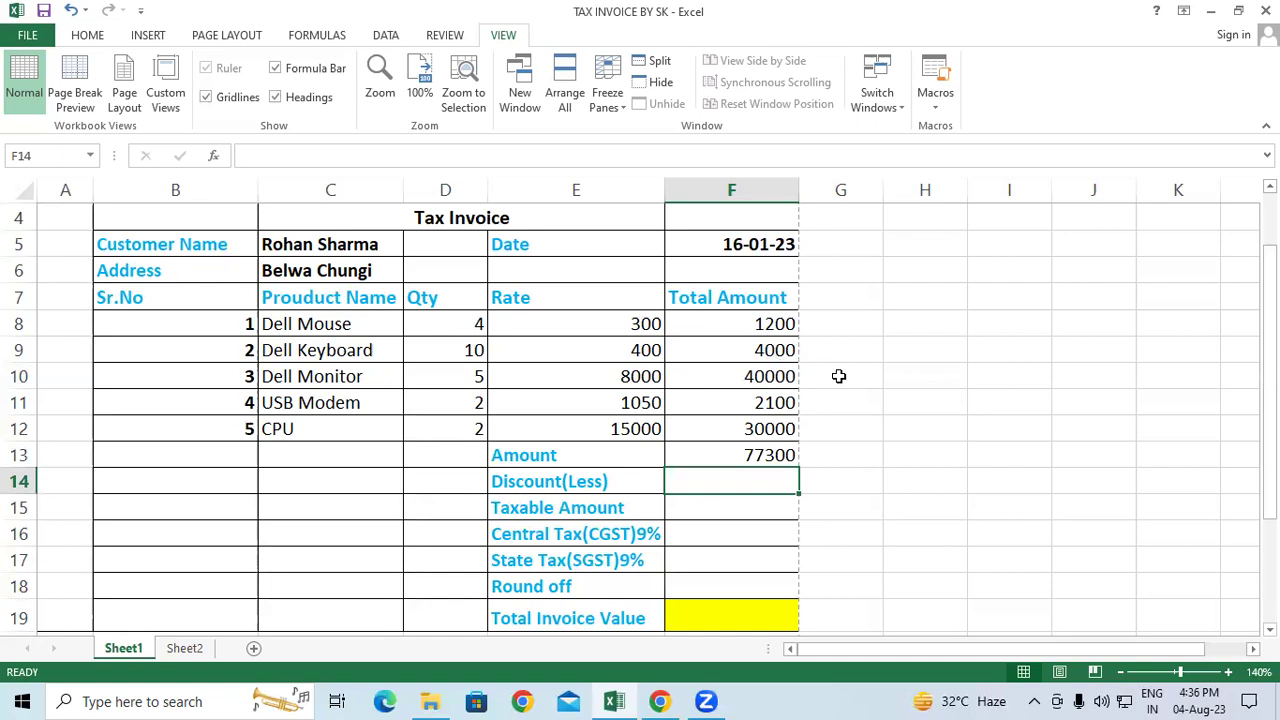
scroll(712, 290, "down", 2)
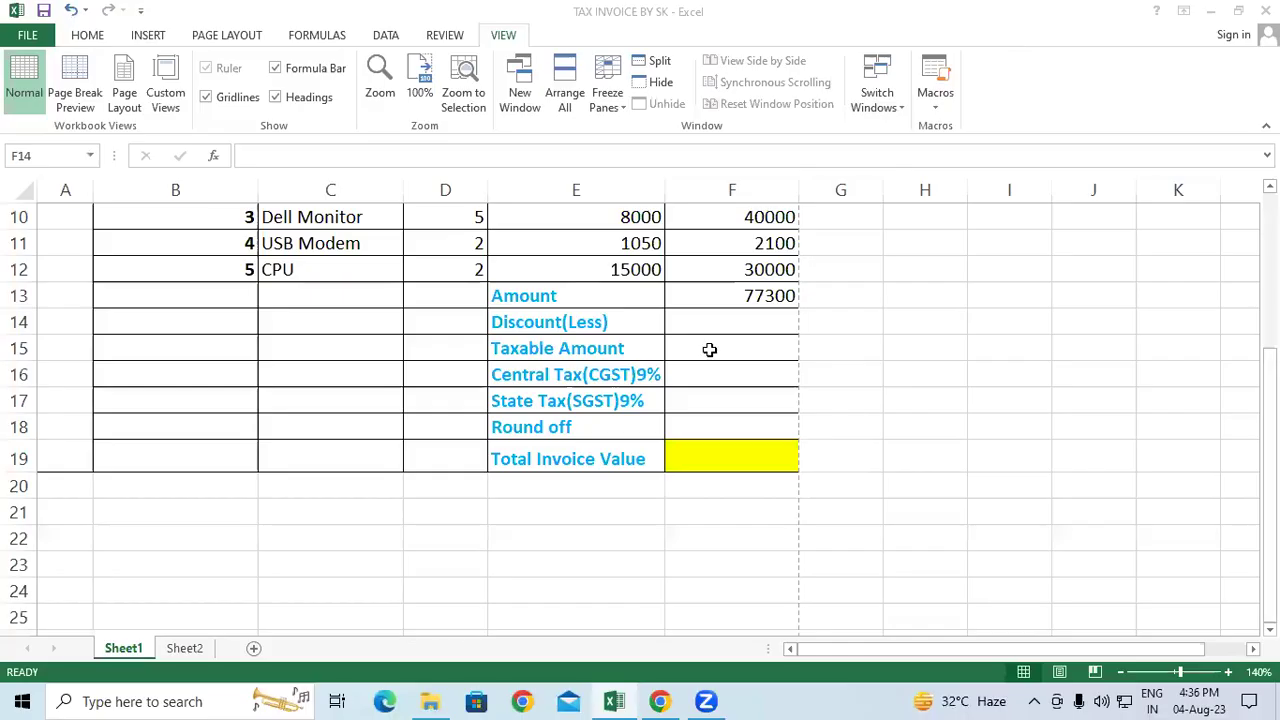
left_click(709, 349)
left_click(708, 320)
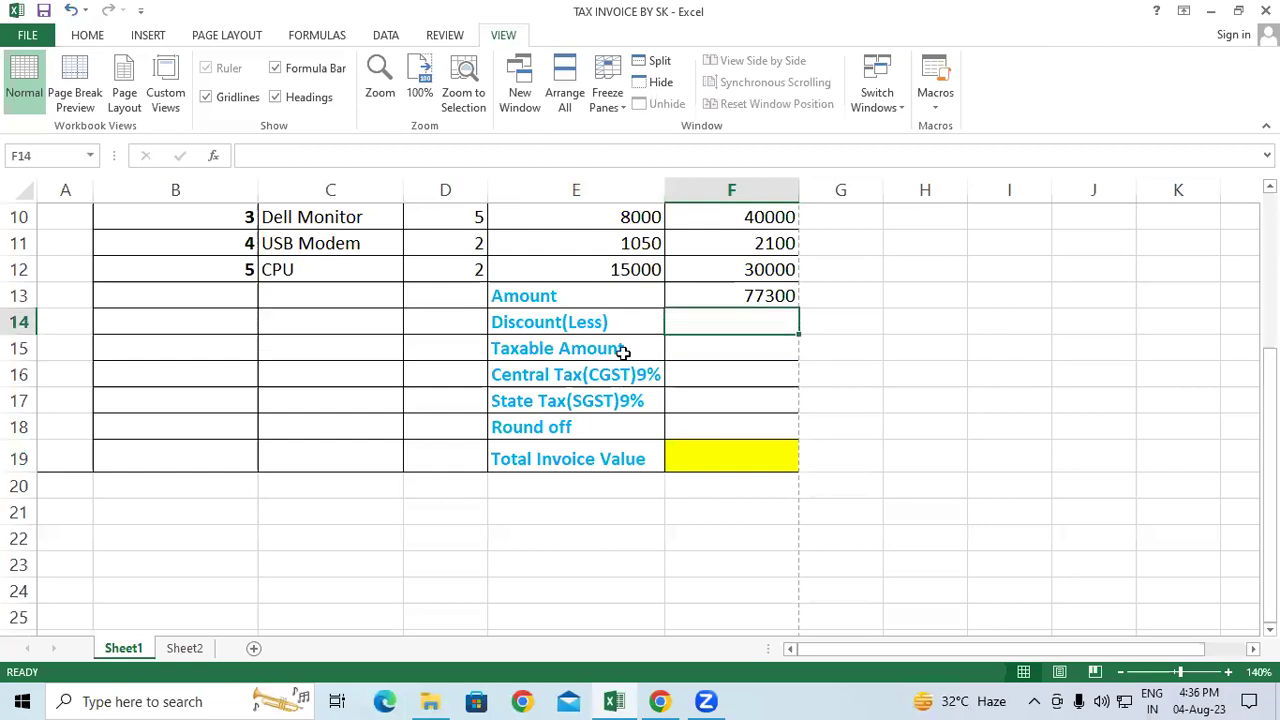
left_click(550, 326)
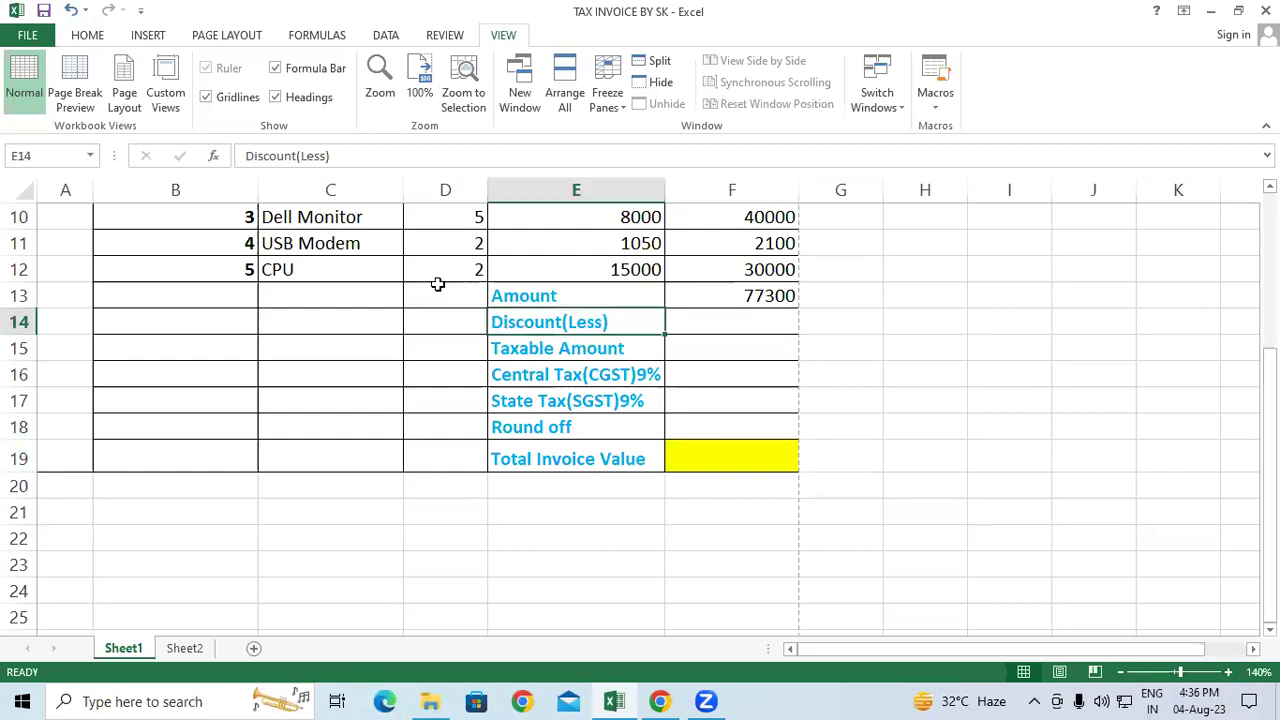
left_click(570, 300)
left_click(772, 296)
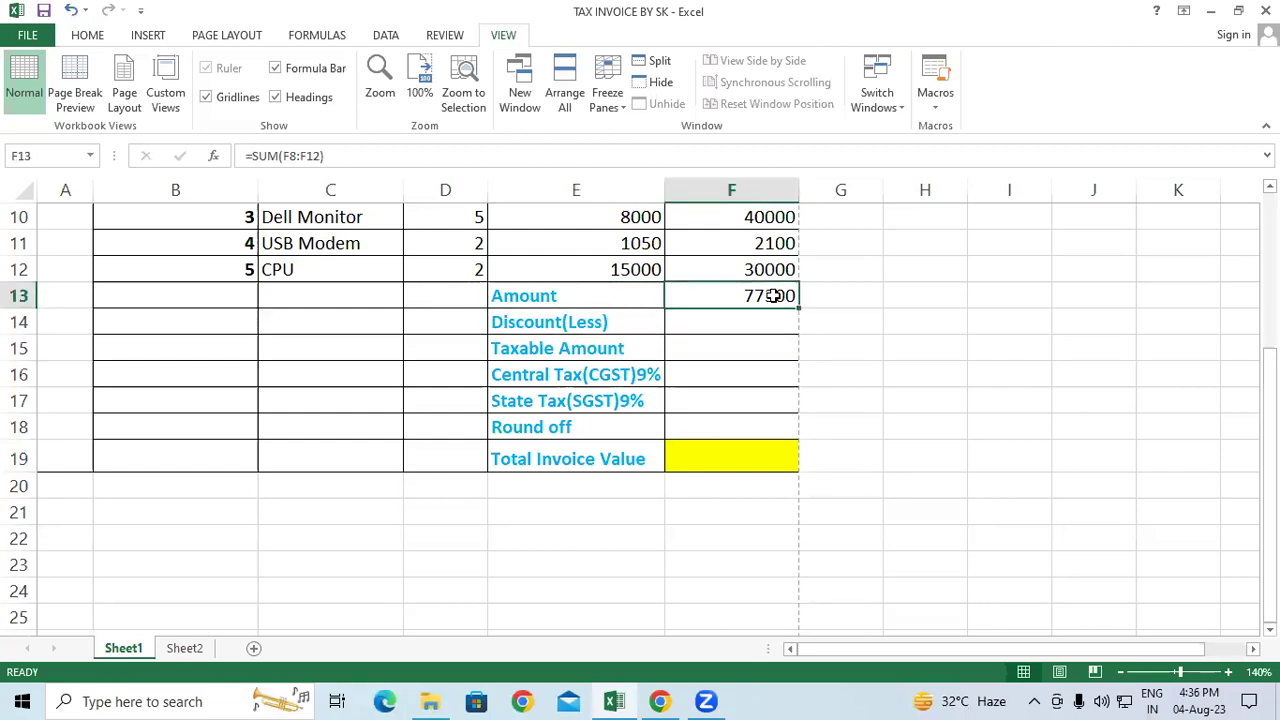
left_click(532, 323)
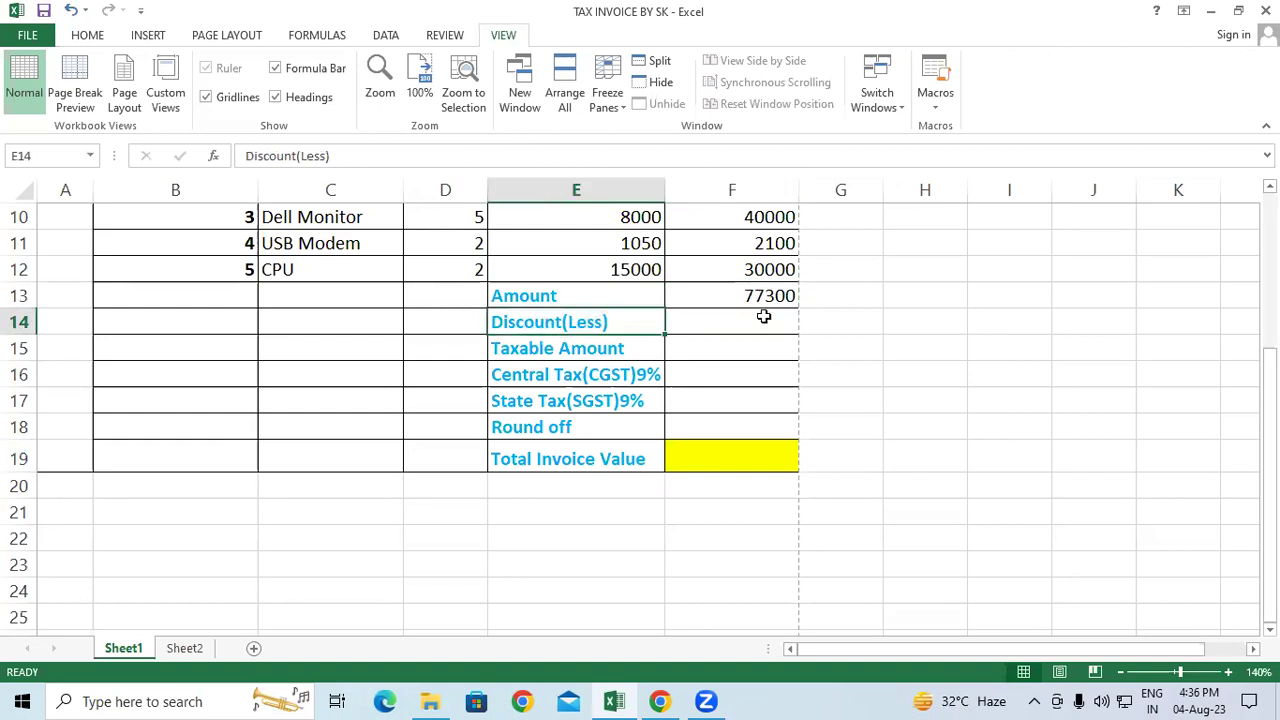
scroll(763, 315, "up", 2)
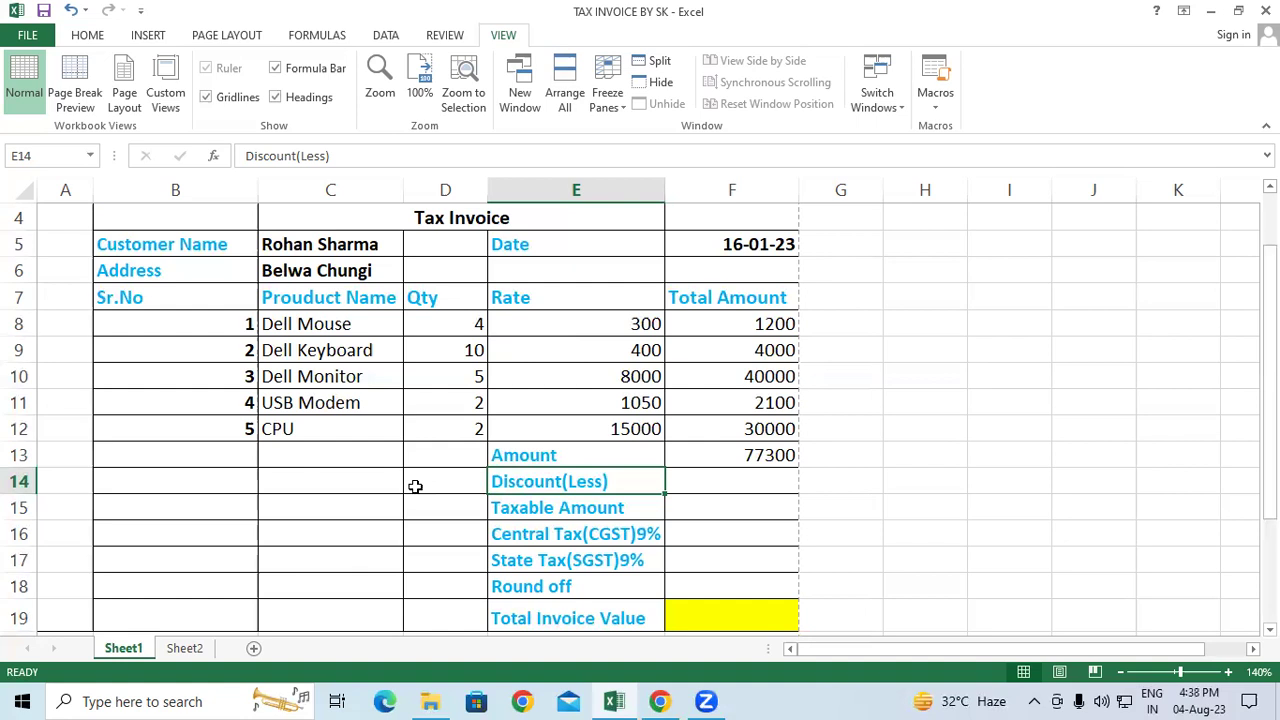
scroll(414, 486, "down", 1)
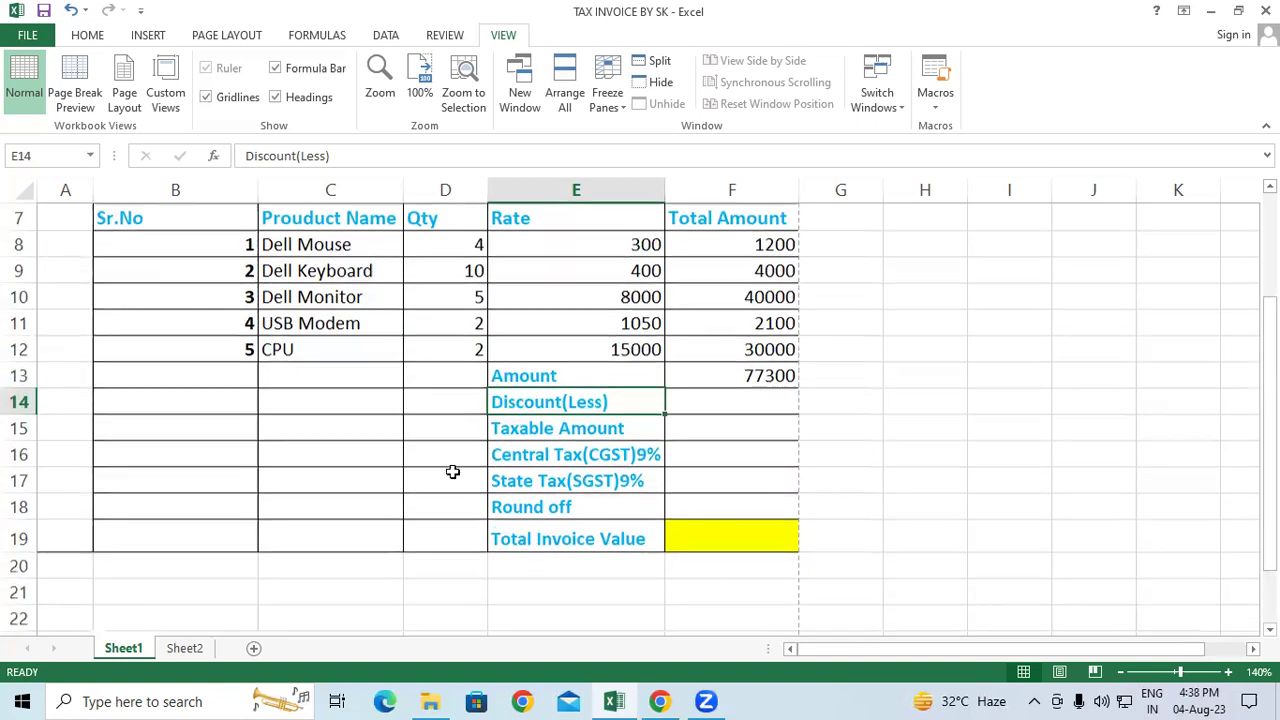
left_click(704, 402)
left_click(546, 411)
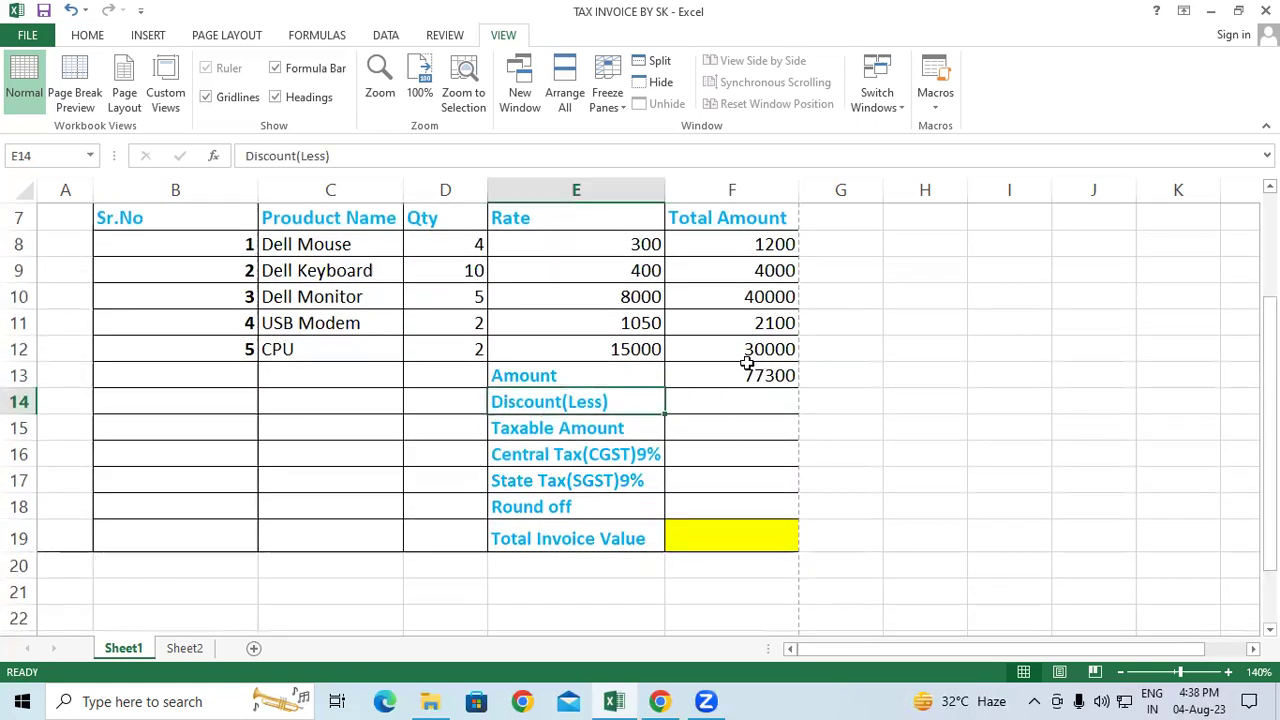
left_click(720, 377)
scroll(466, 365, "up", 2)
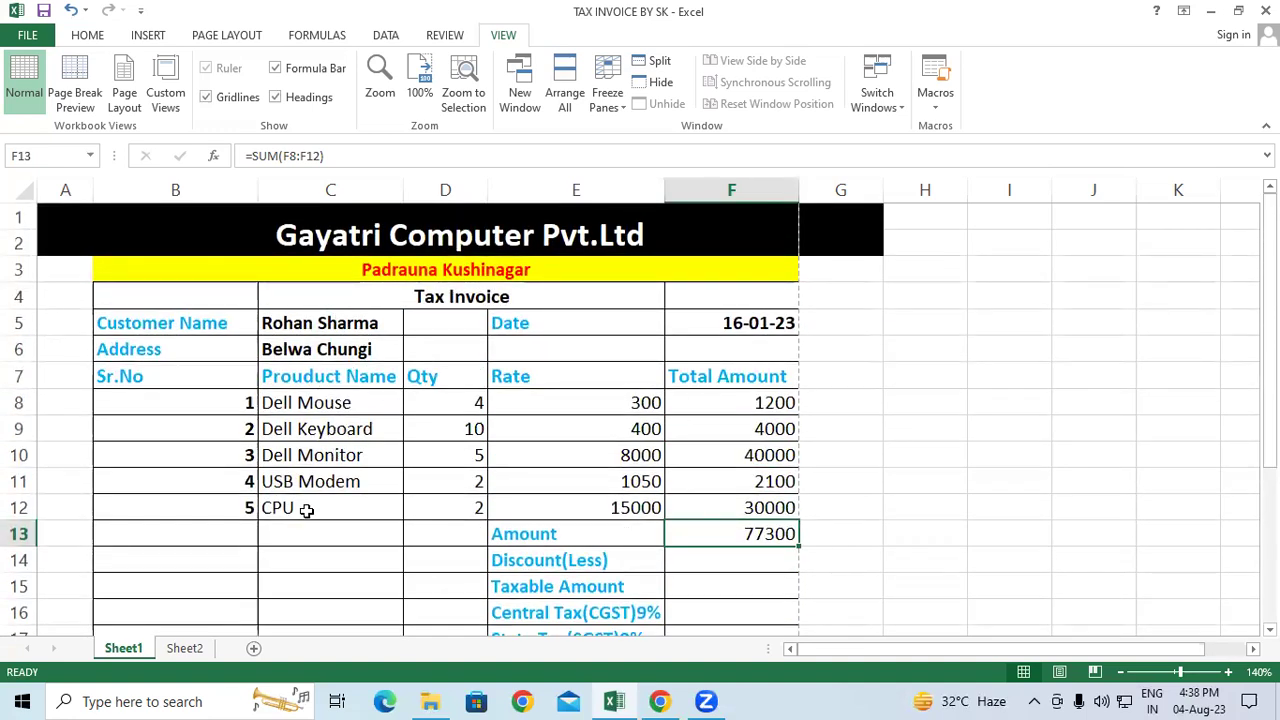
scroll(612, 498, "down", 2)
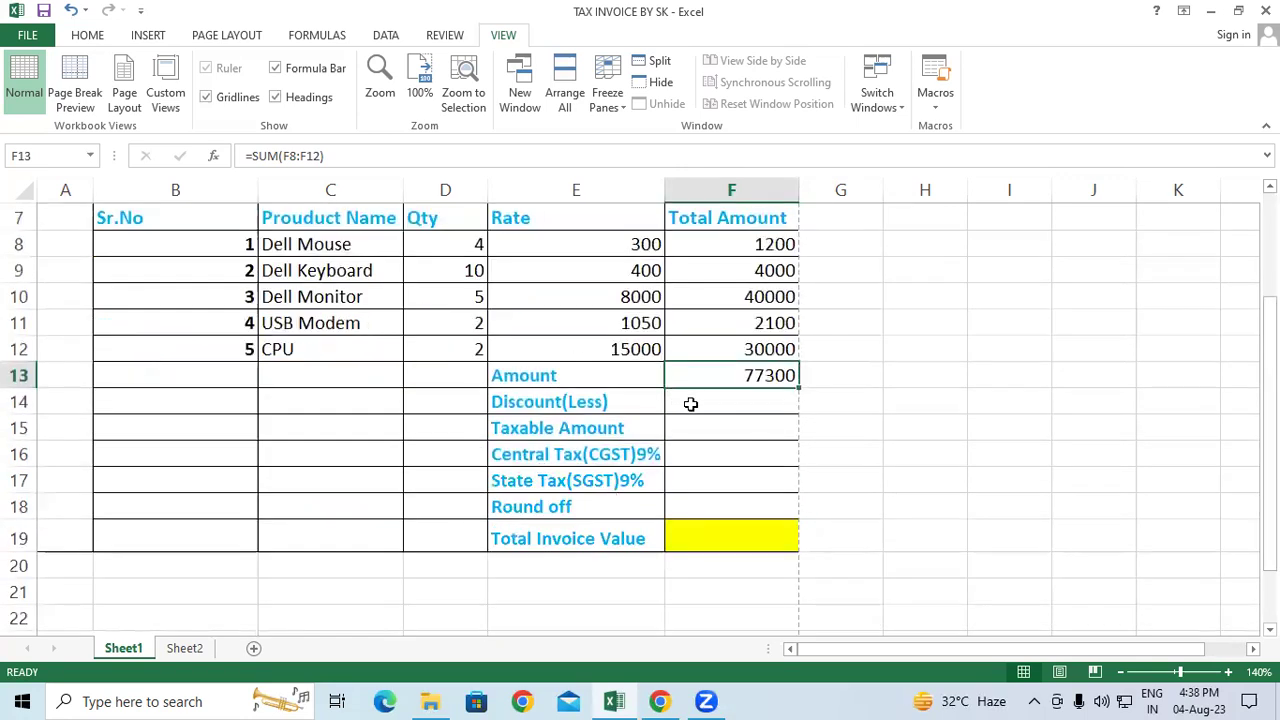
left_click(690, 402)
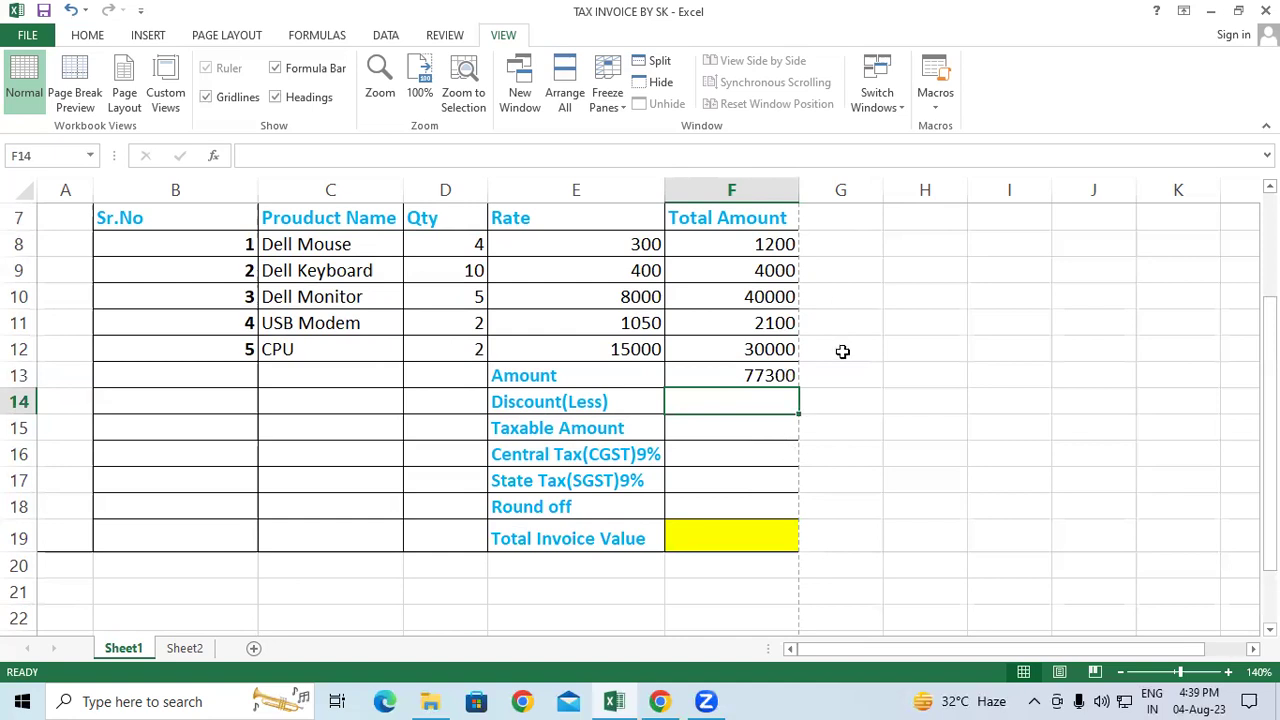
Step: Calculate a 10 percent discount on the Amount in the spare cell G13 with =F13*10/100
left_click(865, 371)
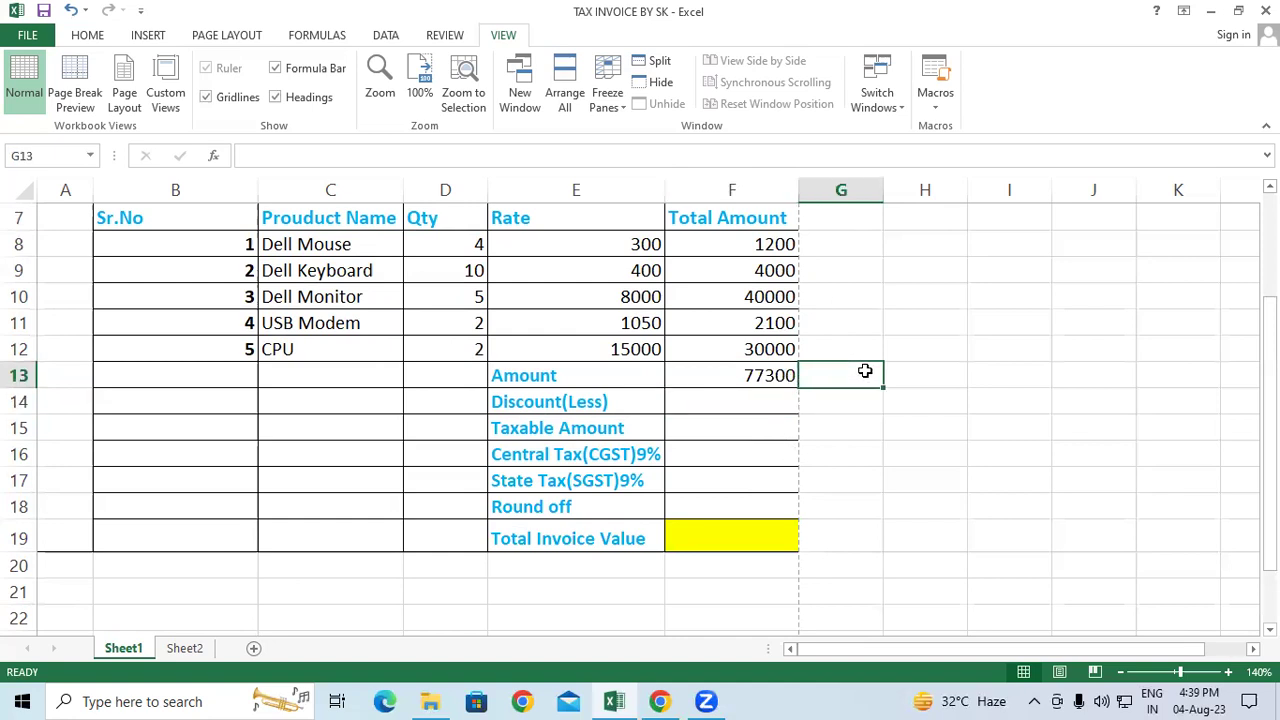
type("=")
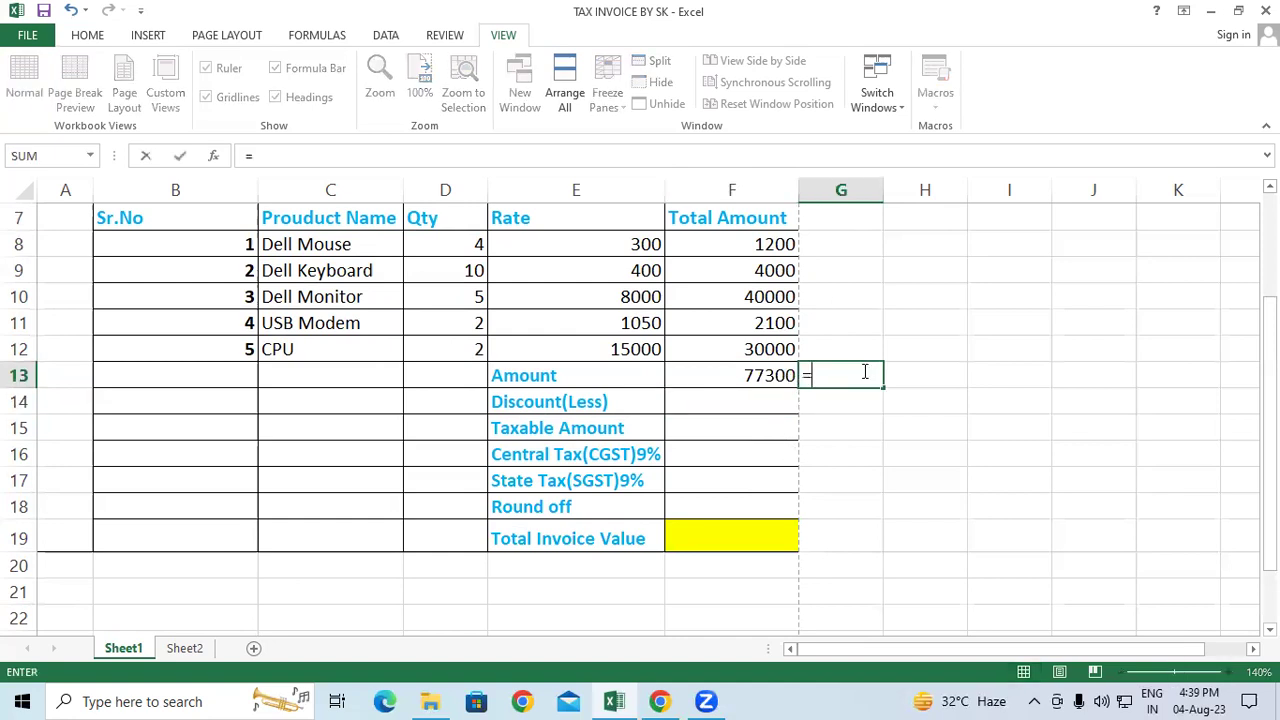
left_click(717, 377)
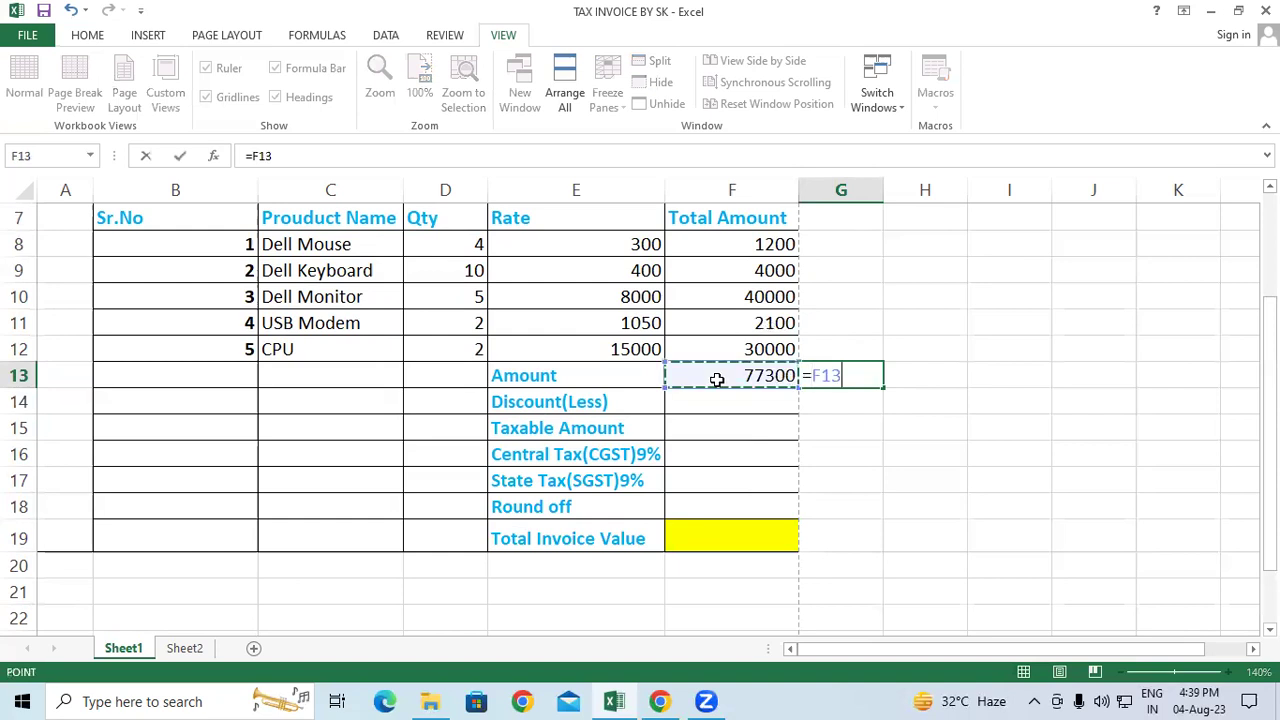
type("*")
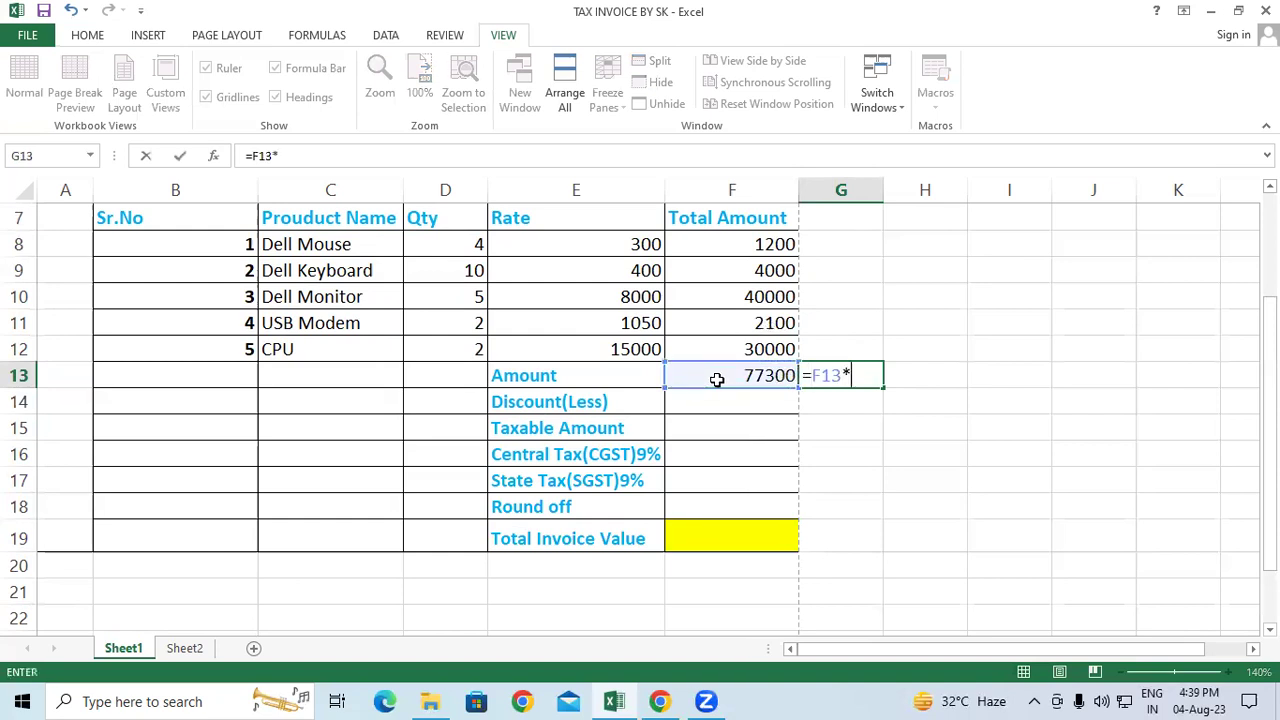
type("10/100")
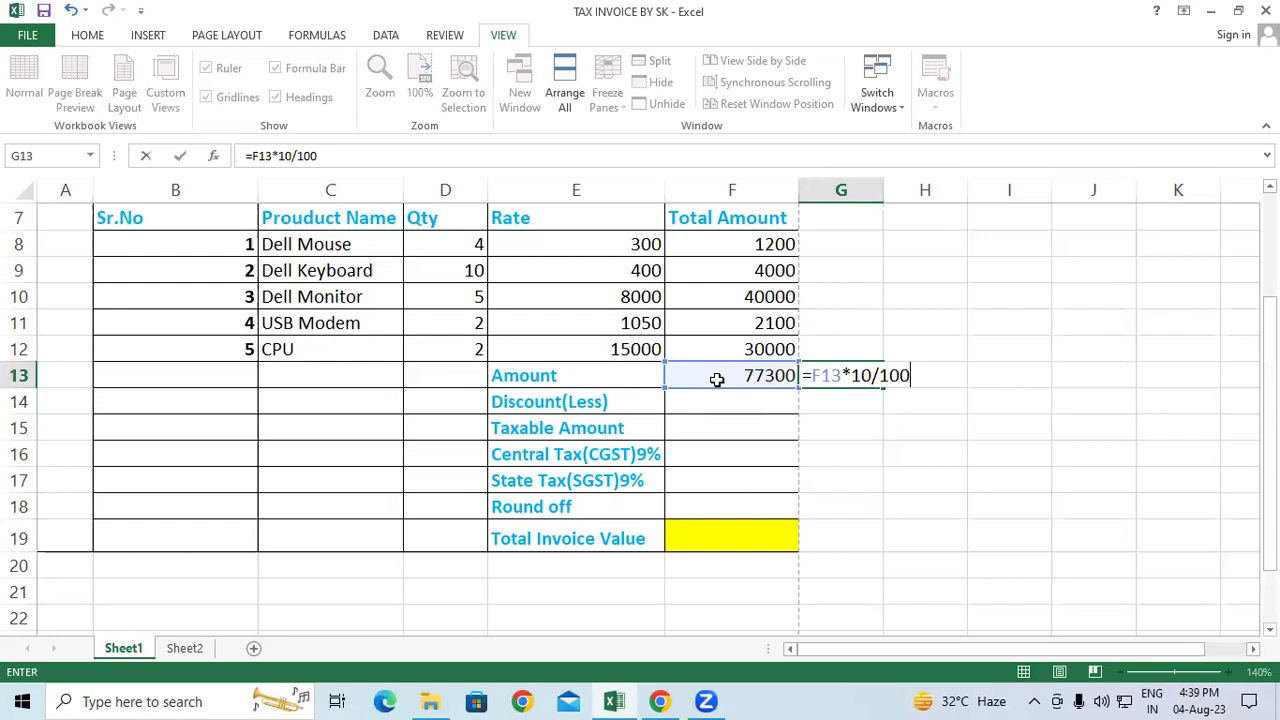
key("Return")
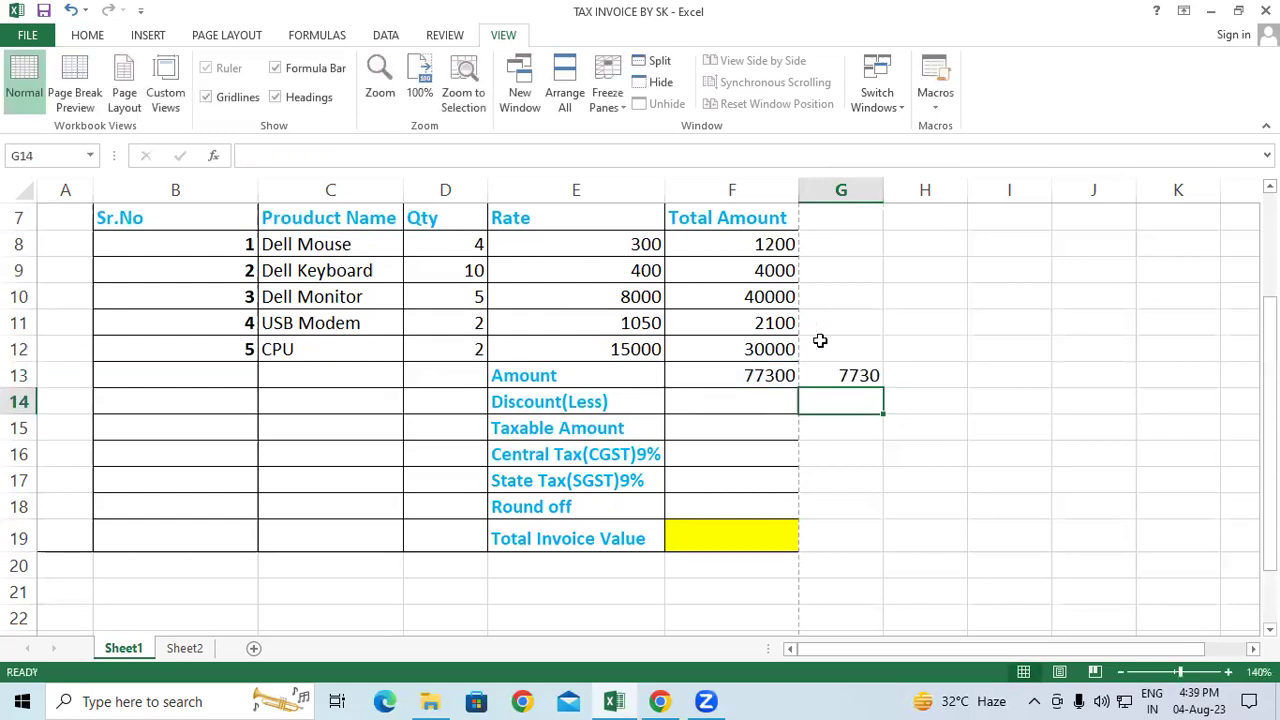
key("Up")
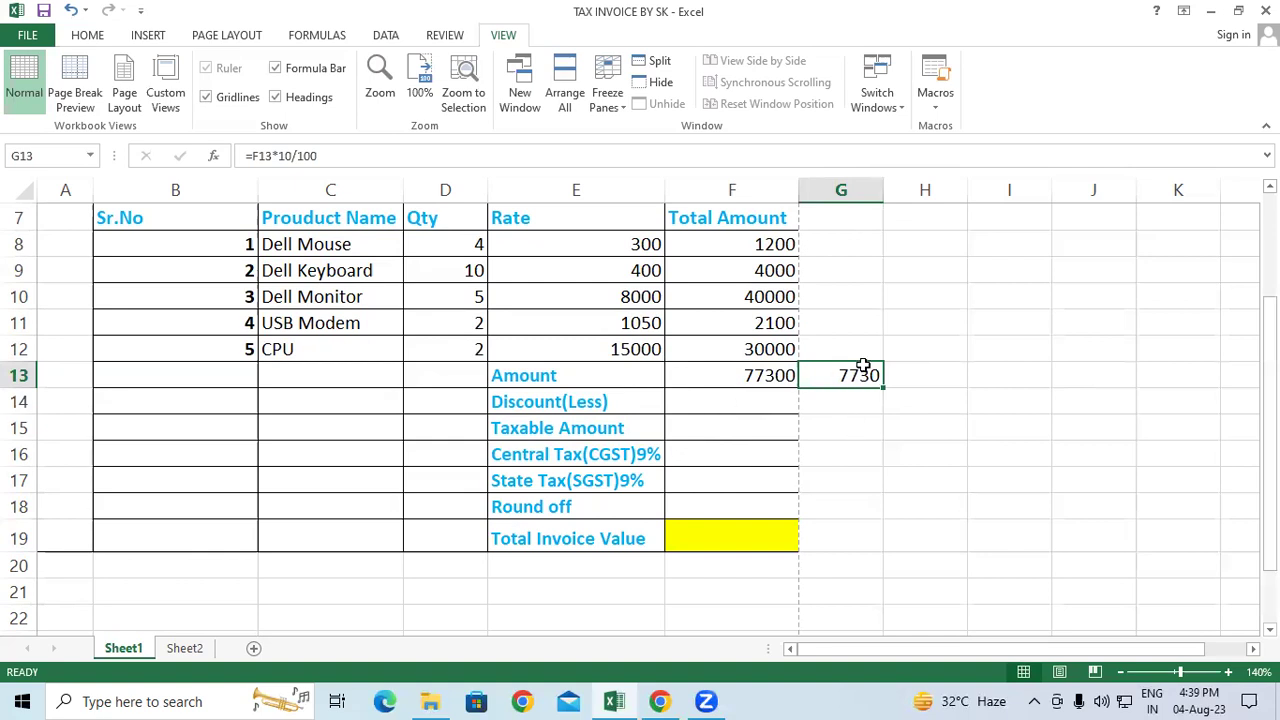
Step: Enter 7730 as the Discount(Less) value in F14, and compare it with the helper calculation in G13
left_click(700, 403)
type("7730")
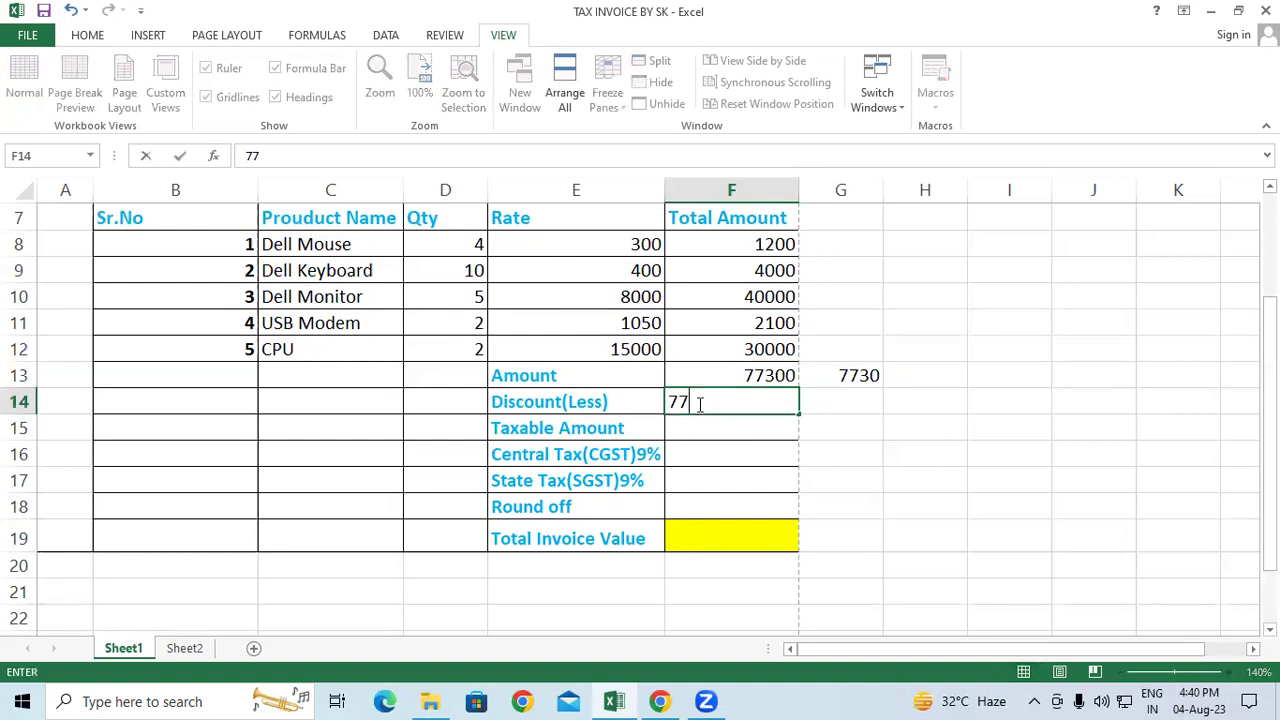
key("Return")
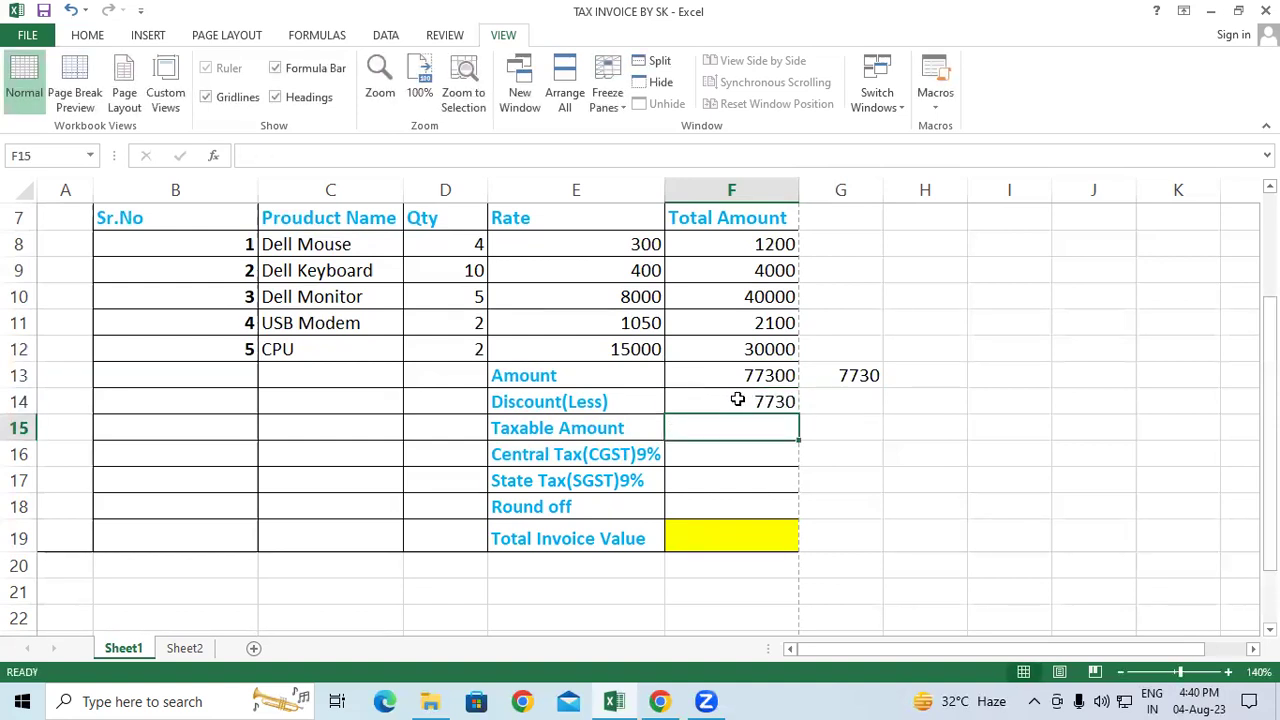
left_click(738, 399)
left_click(853, 373)
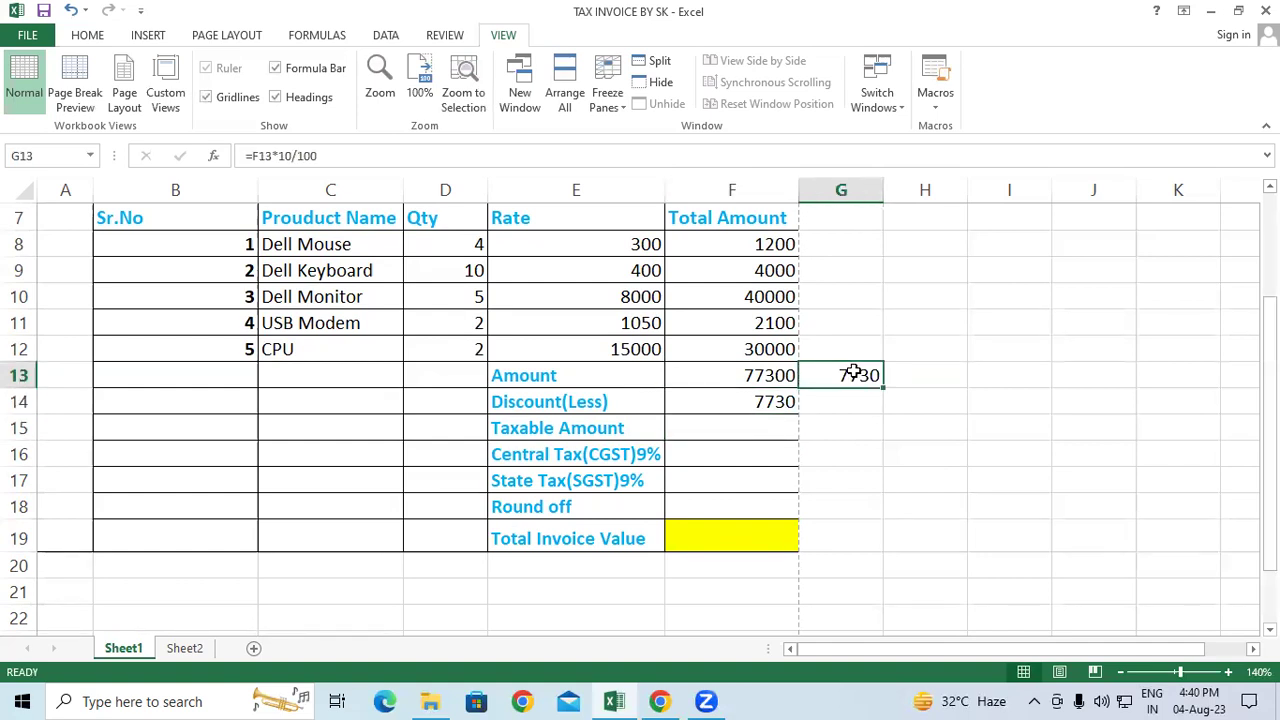
Step: Compare the Discount(Less) value in F14 with the helper calculation in G13, and clear G13
left_click(760, 401)
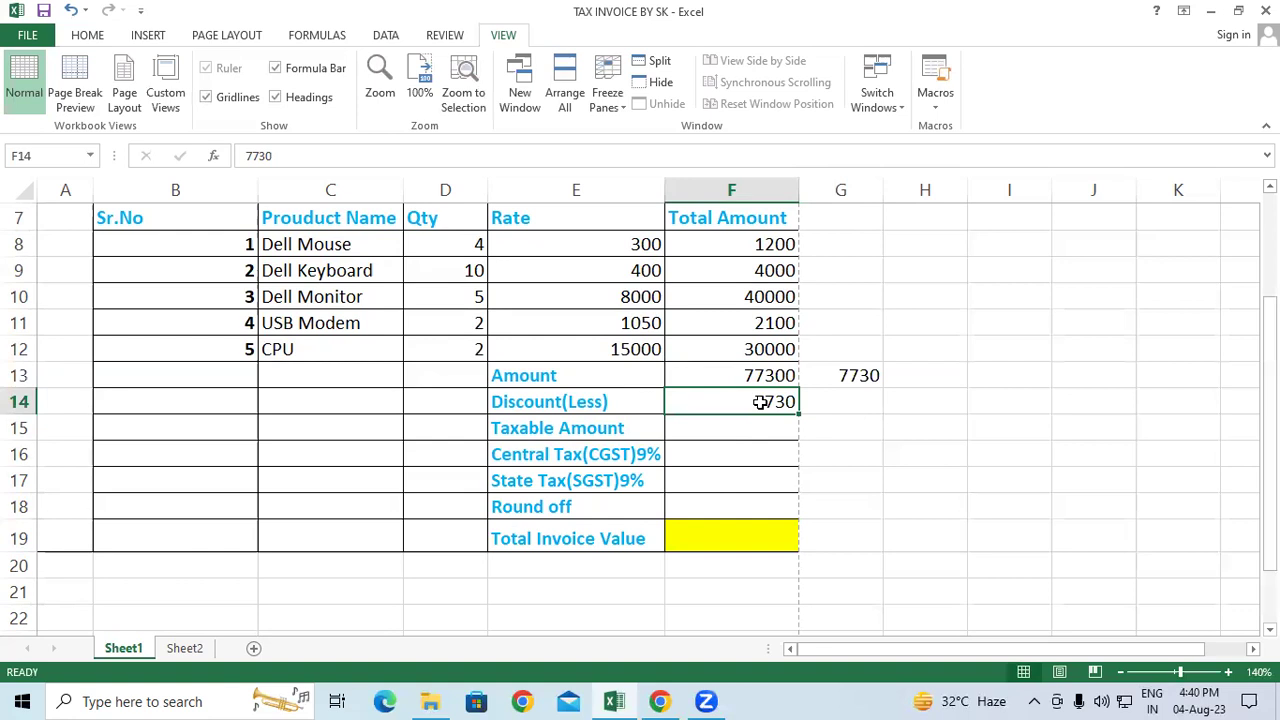
left_click(823, 374)
left_click(698, 396)
left_click(833, 374)
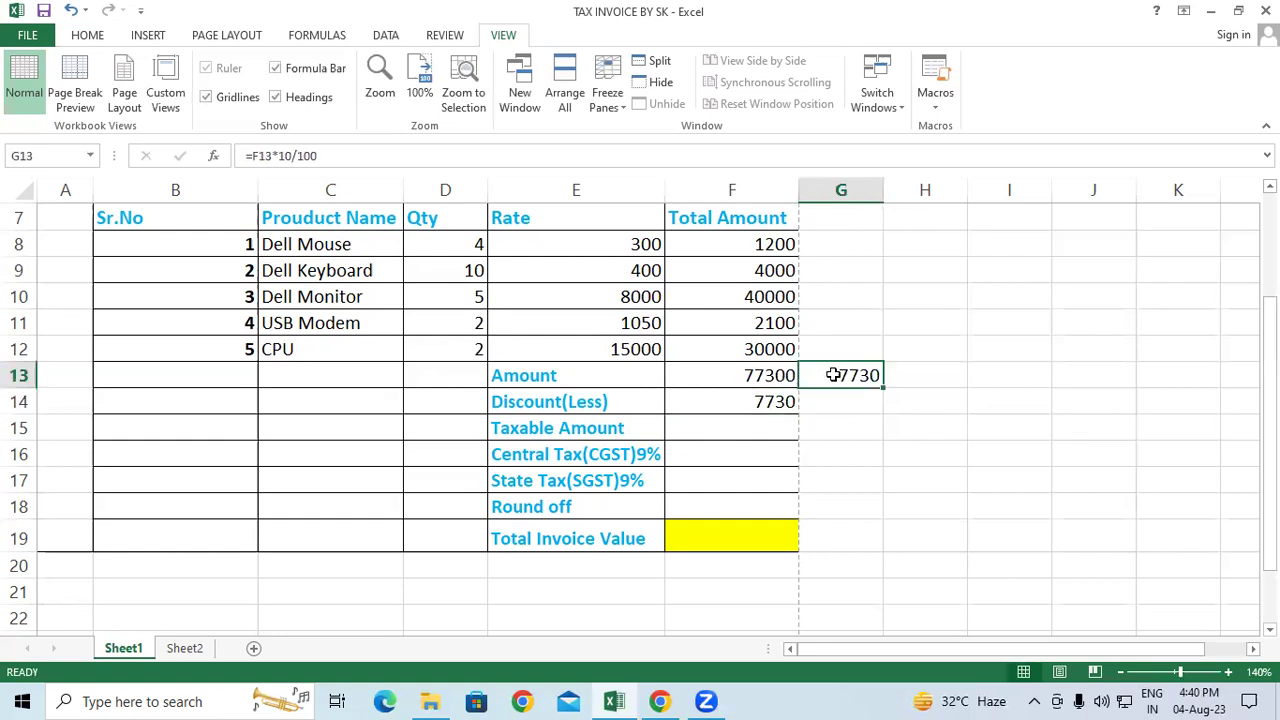
Step: Replace the Discount(Less) value in F14 with the 10 percent formula =F13*10/100
left_click(700, 403)
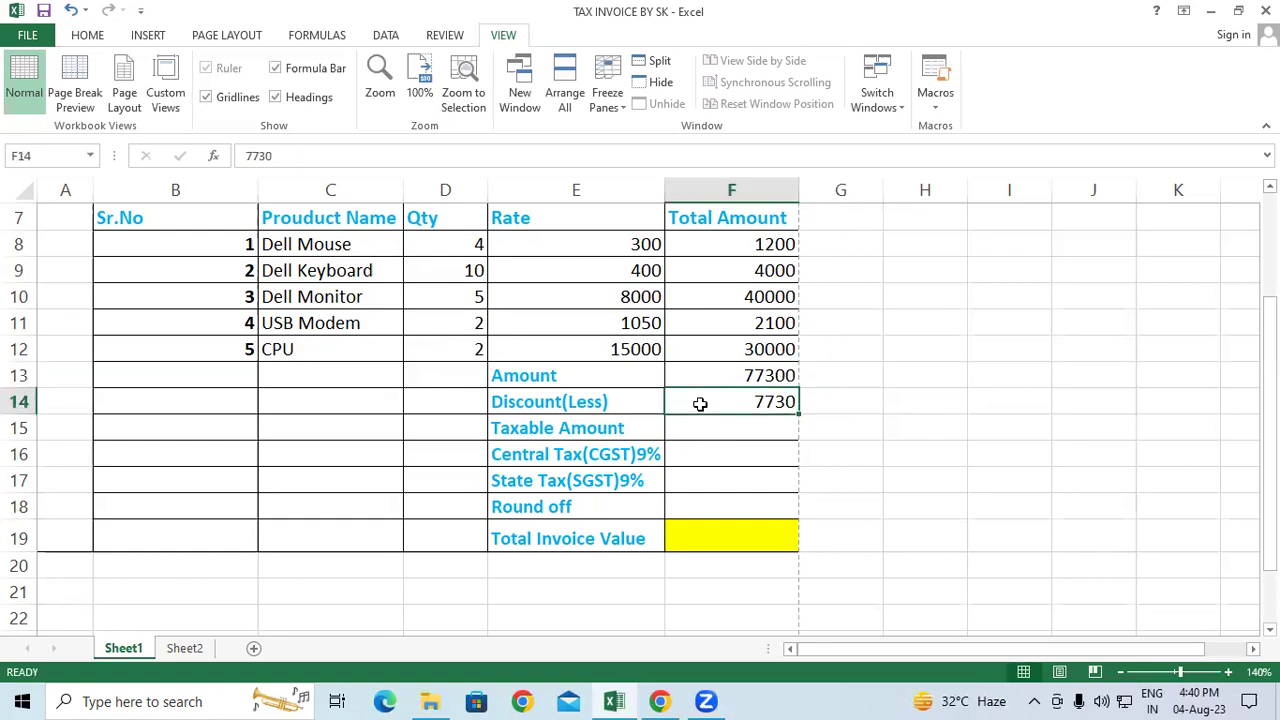
type("=")
left_click(735, 376)
type("*")
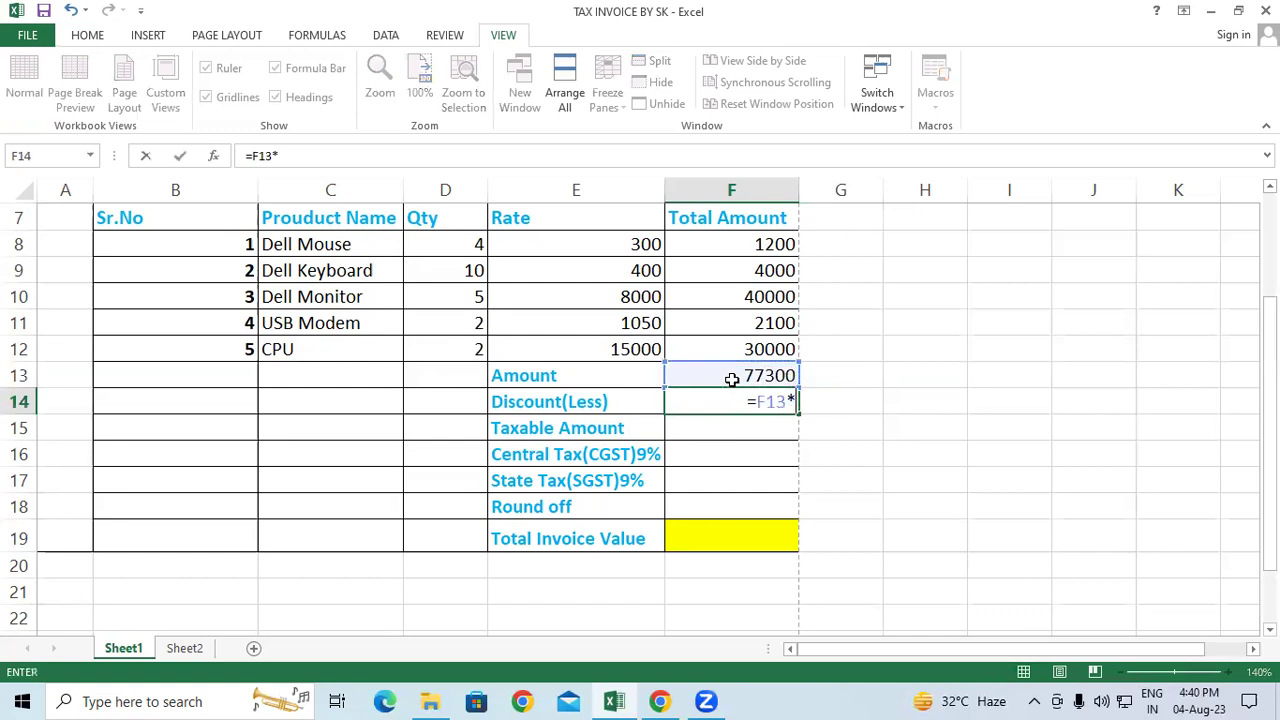
type("10/100")
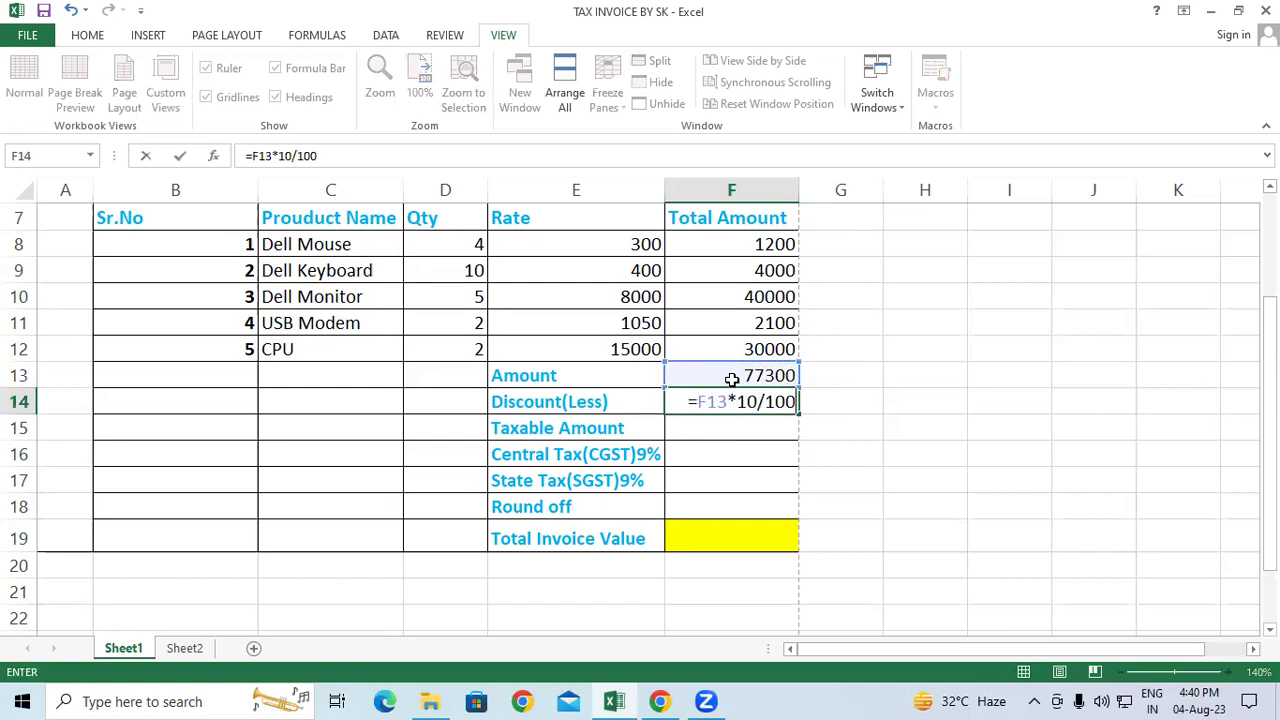
key("Return")
left_click(745, 400)
left_click(877, 399)
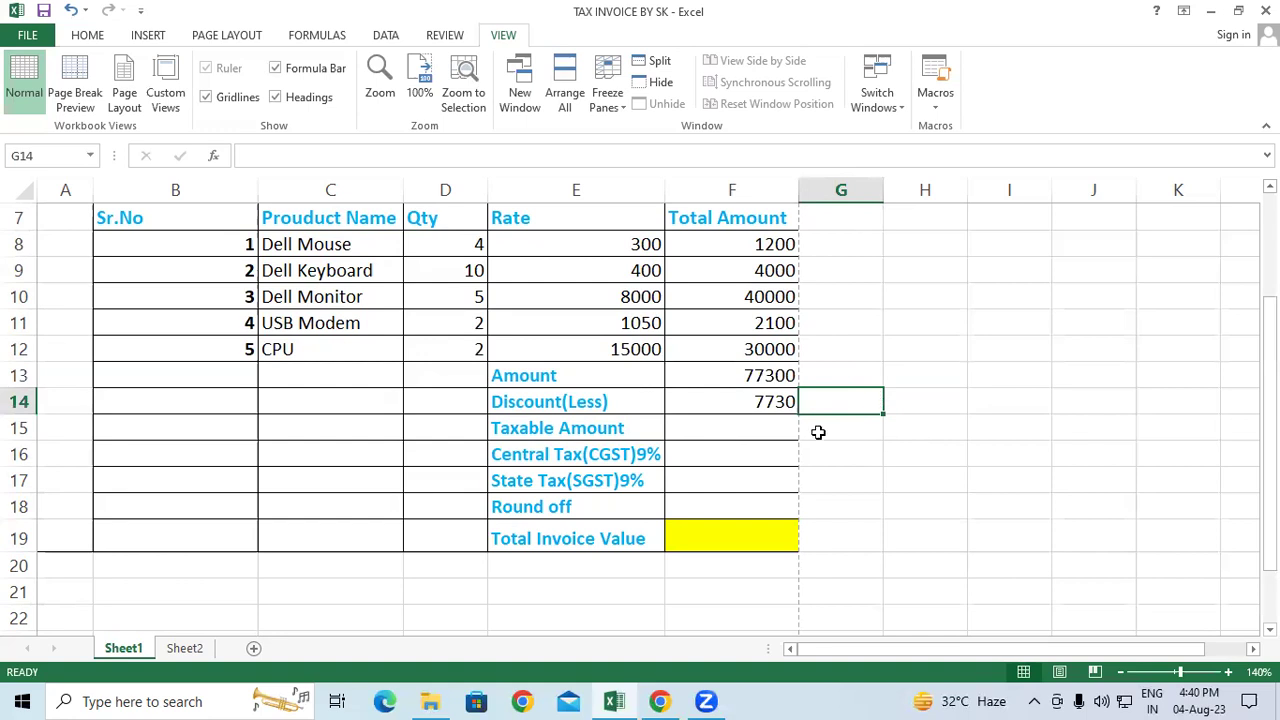
left_click(726, 401)
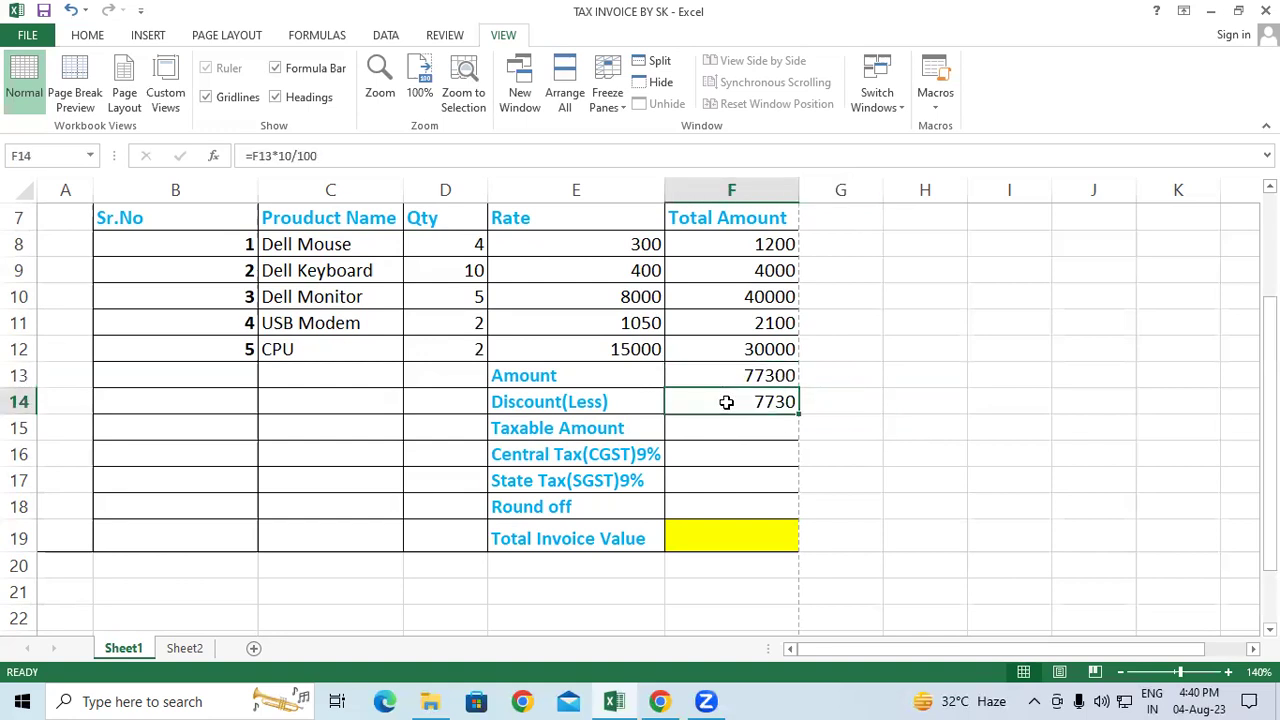
Step: Calculate the Taxable Amount in F15 by subtracting the discount from the Amount with =F13-F14
key("Up")
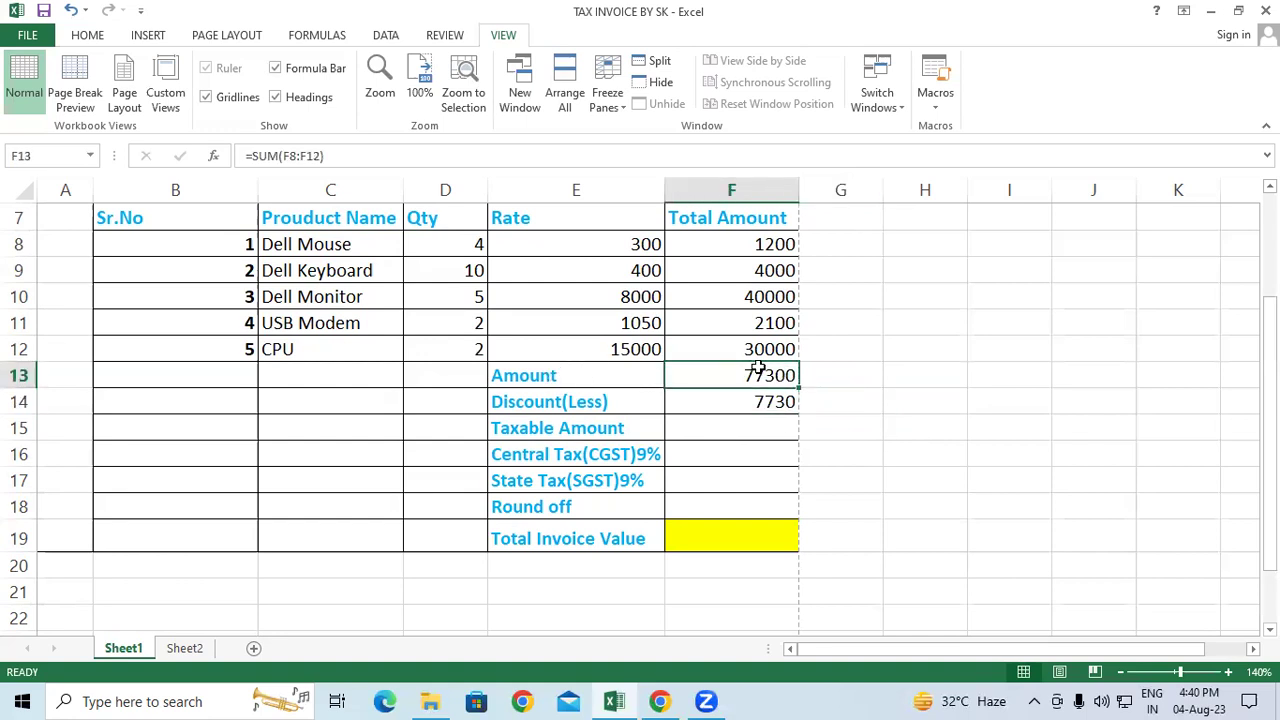
left_click(558, 401)
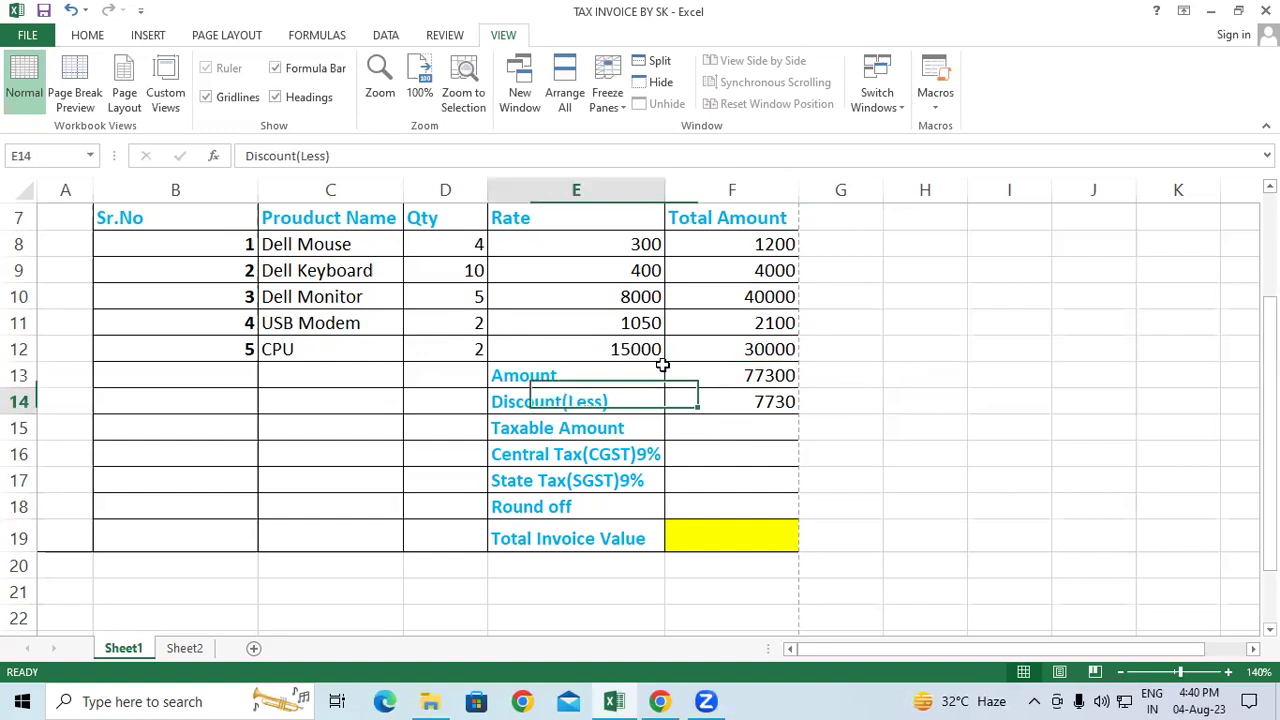
left_click(724, 418)
type("=")
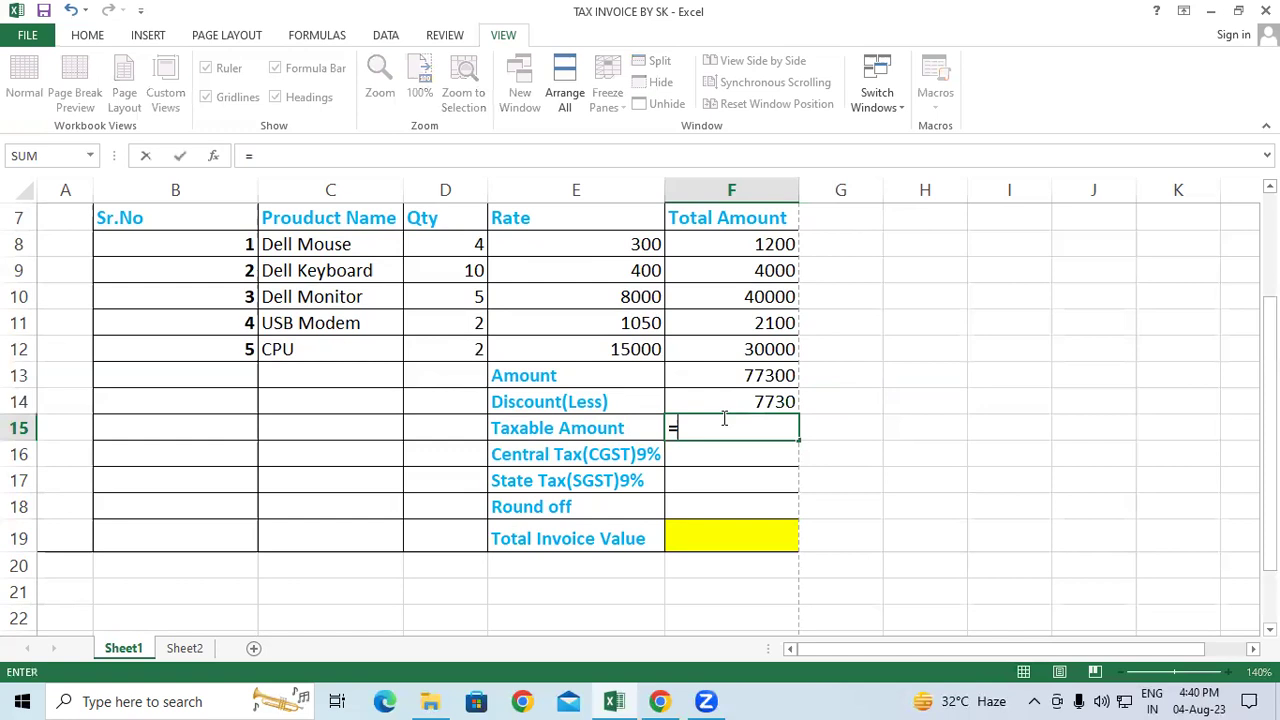
left_click(707, 365)
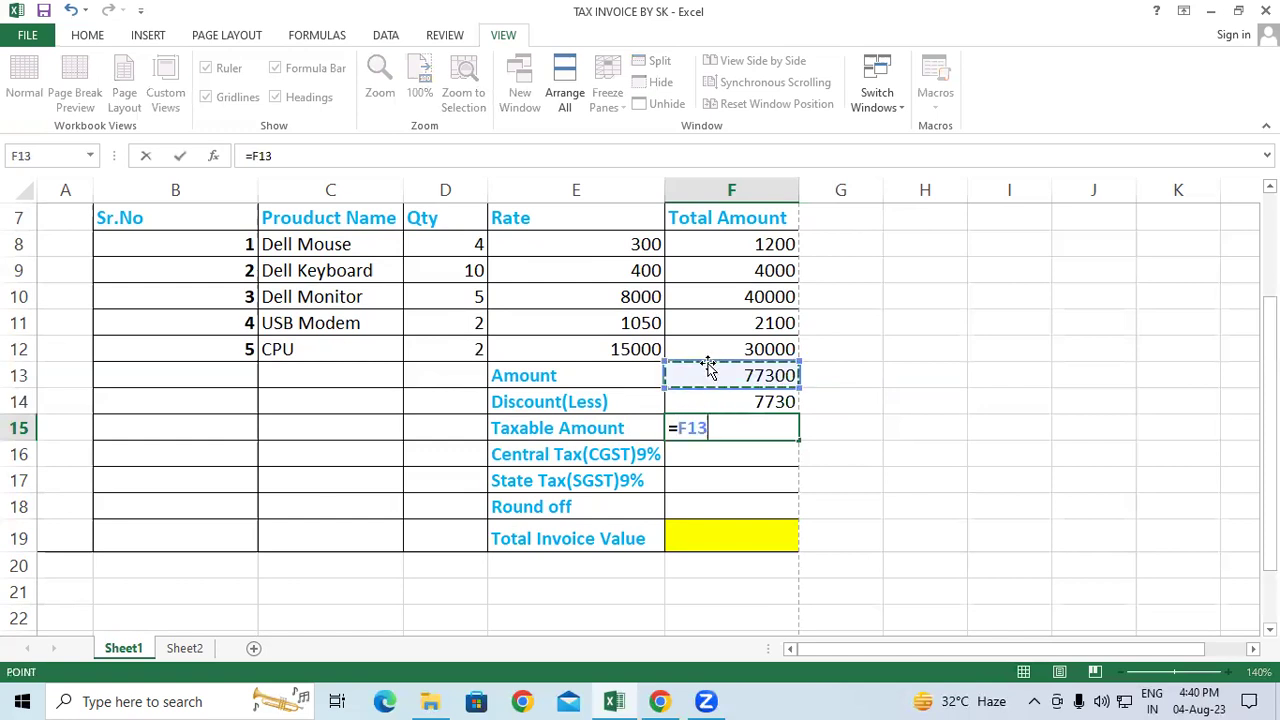
type("-")
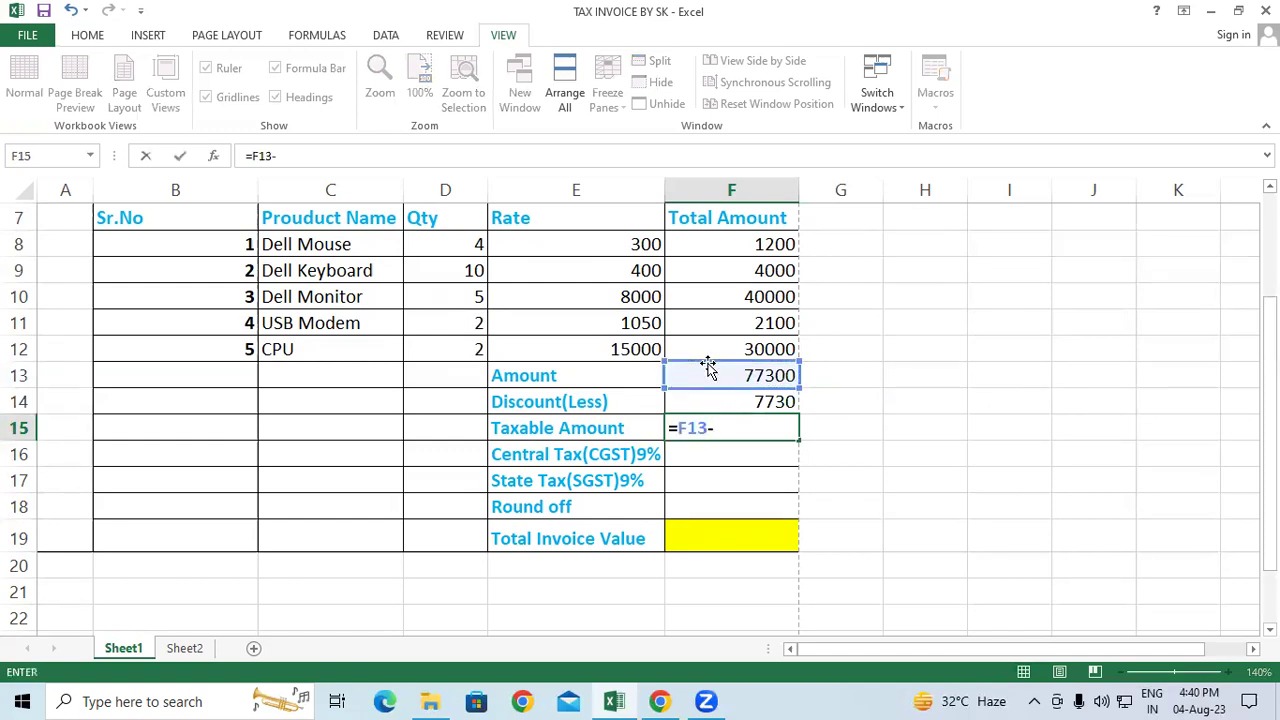
left_click(771, 405)
key("Return")
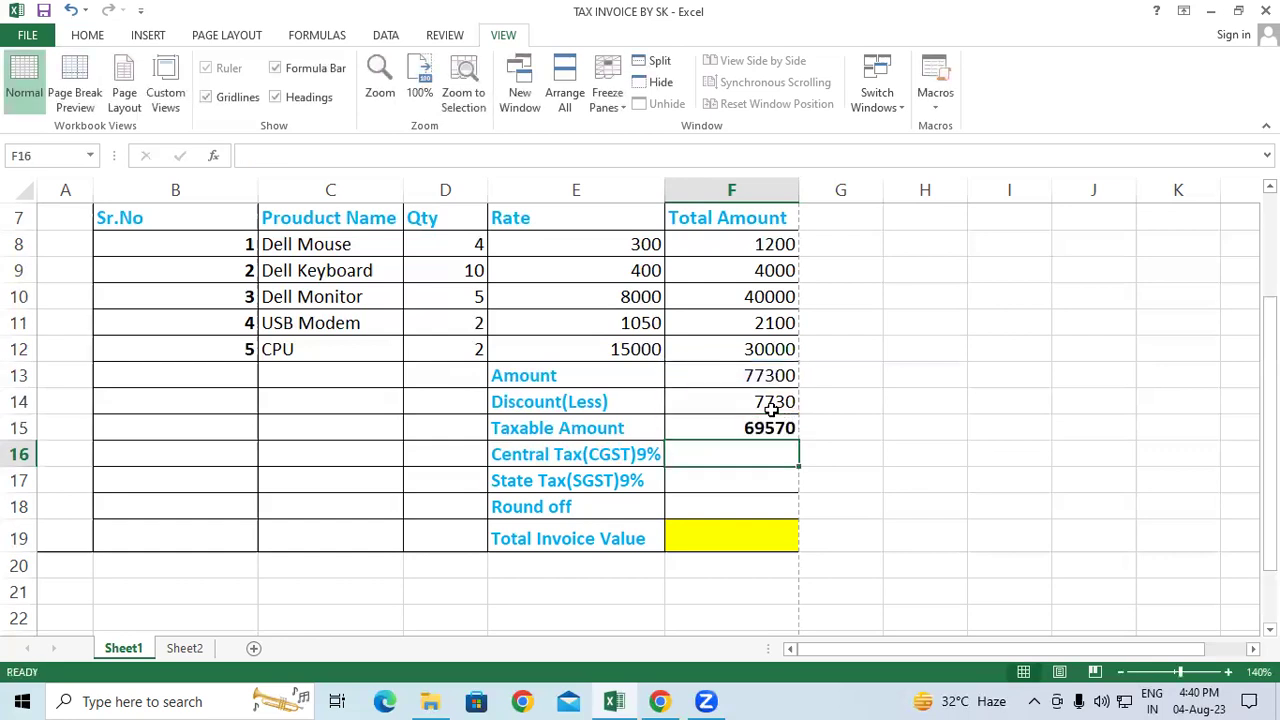
left_click(694, 426)
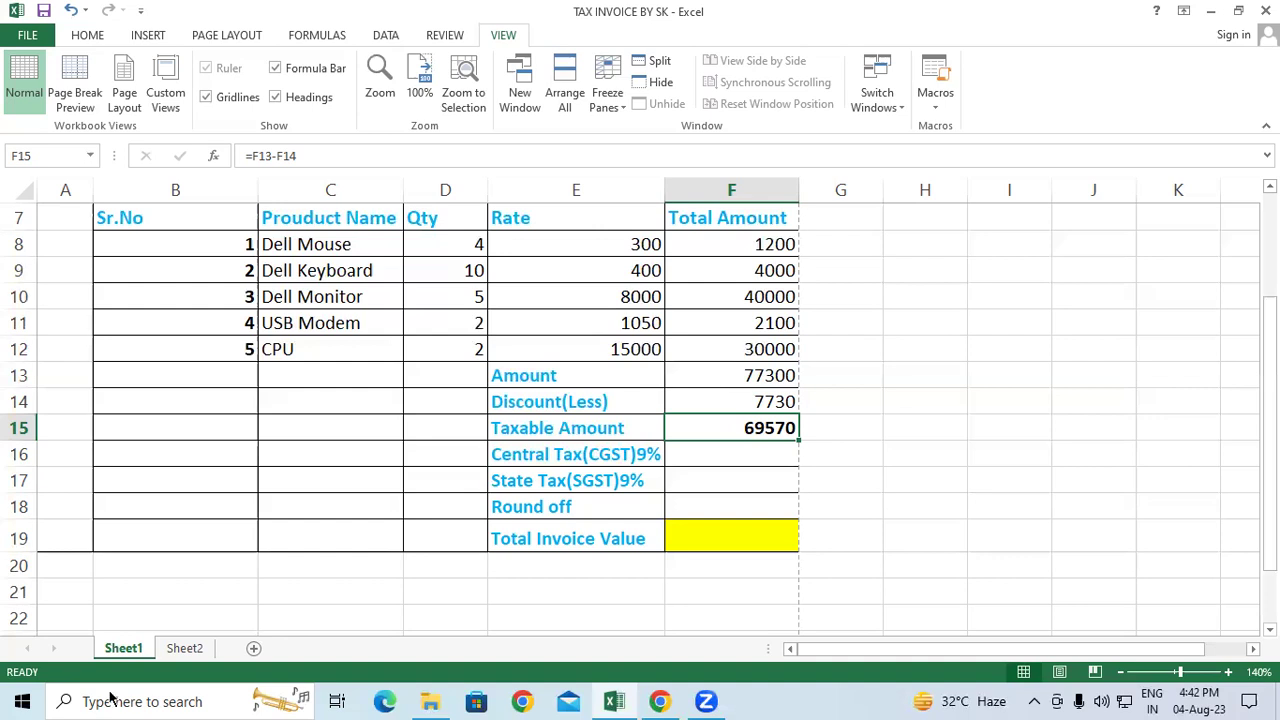
Step: Highlight the product names in C8:C12 and inspect the Taxable Amount formula in F15
left_click(900, 447)
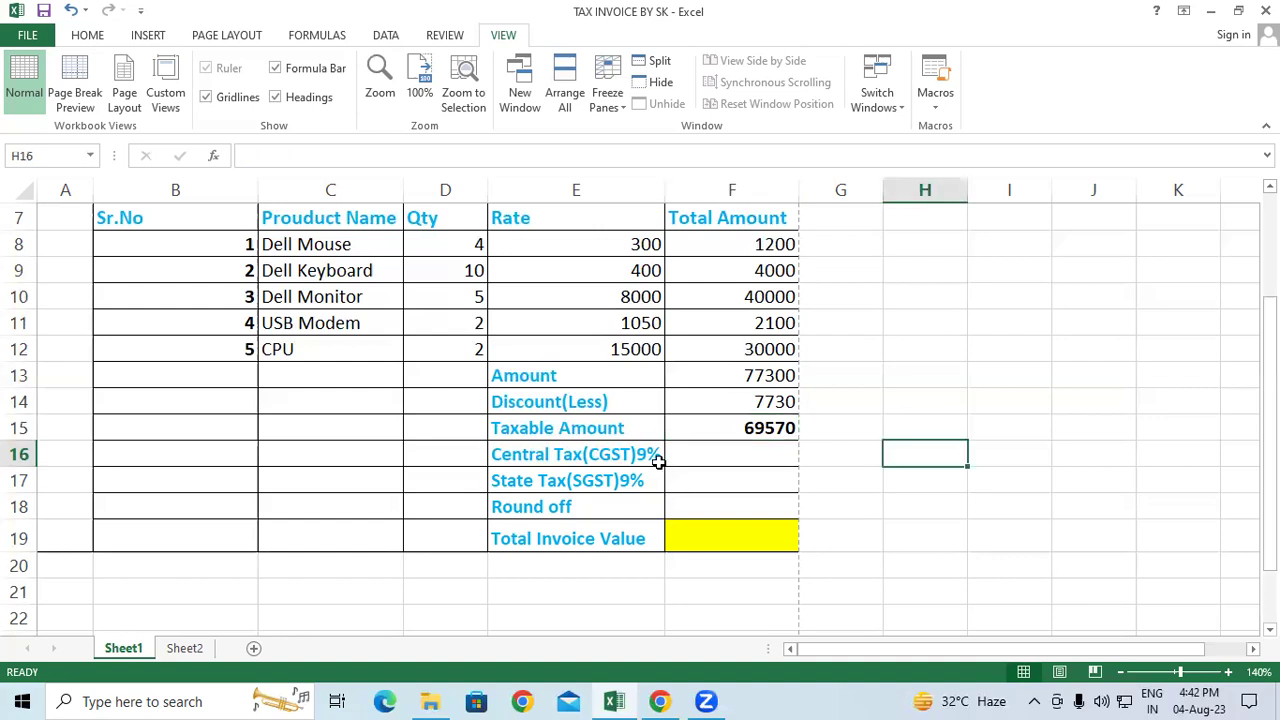
left_click_drag(312, 244, 321, 341)
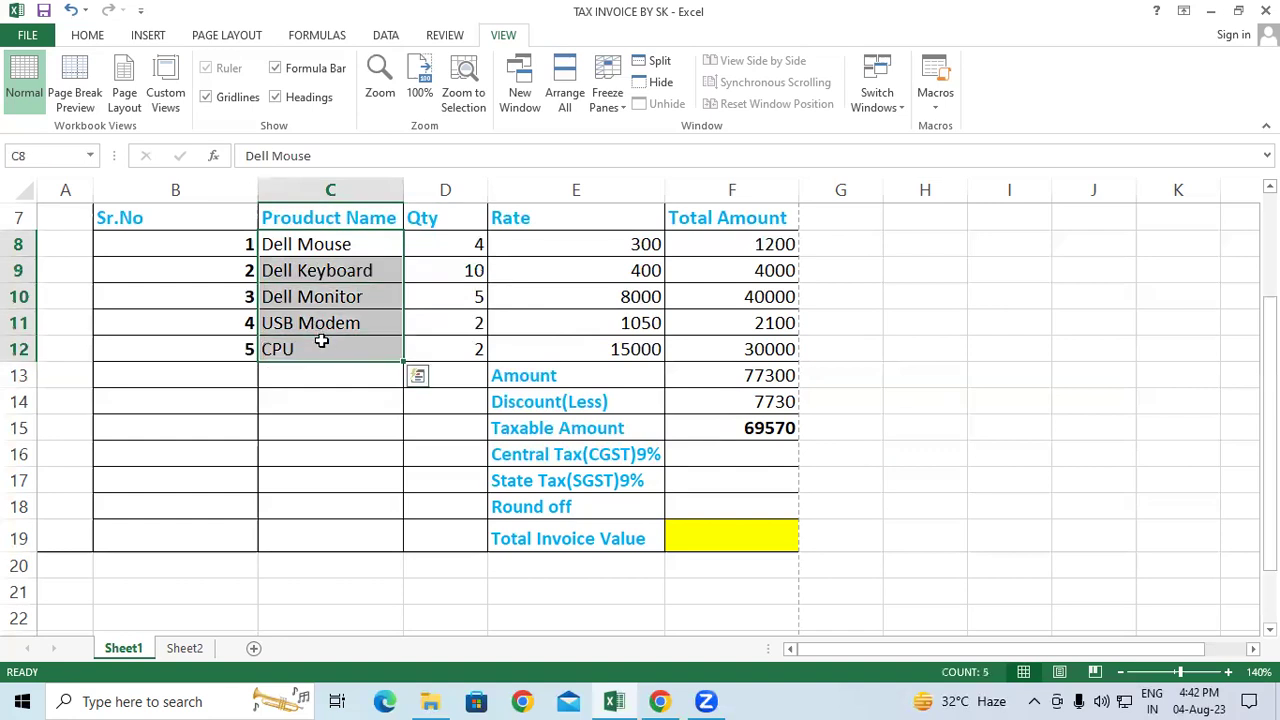
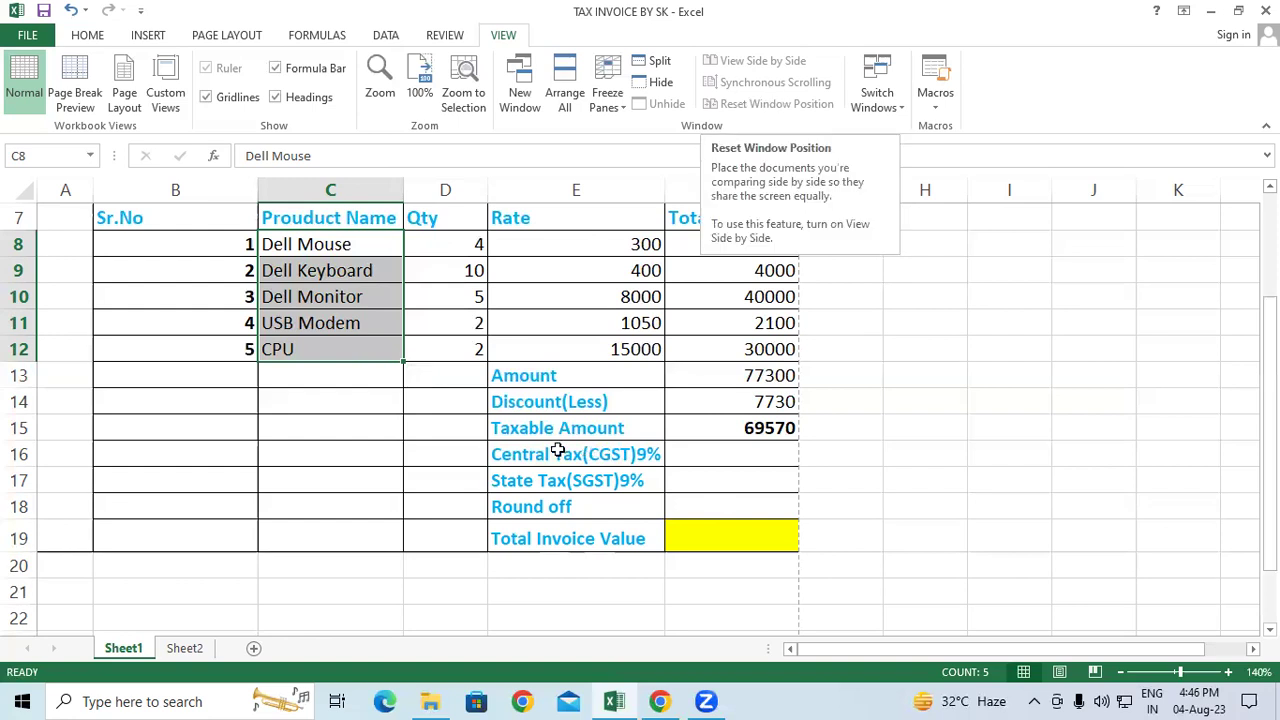
left_click(742, 428)
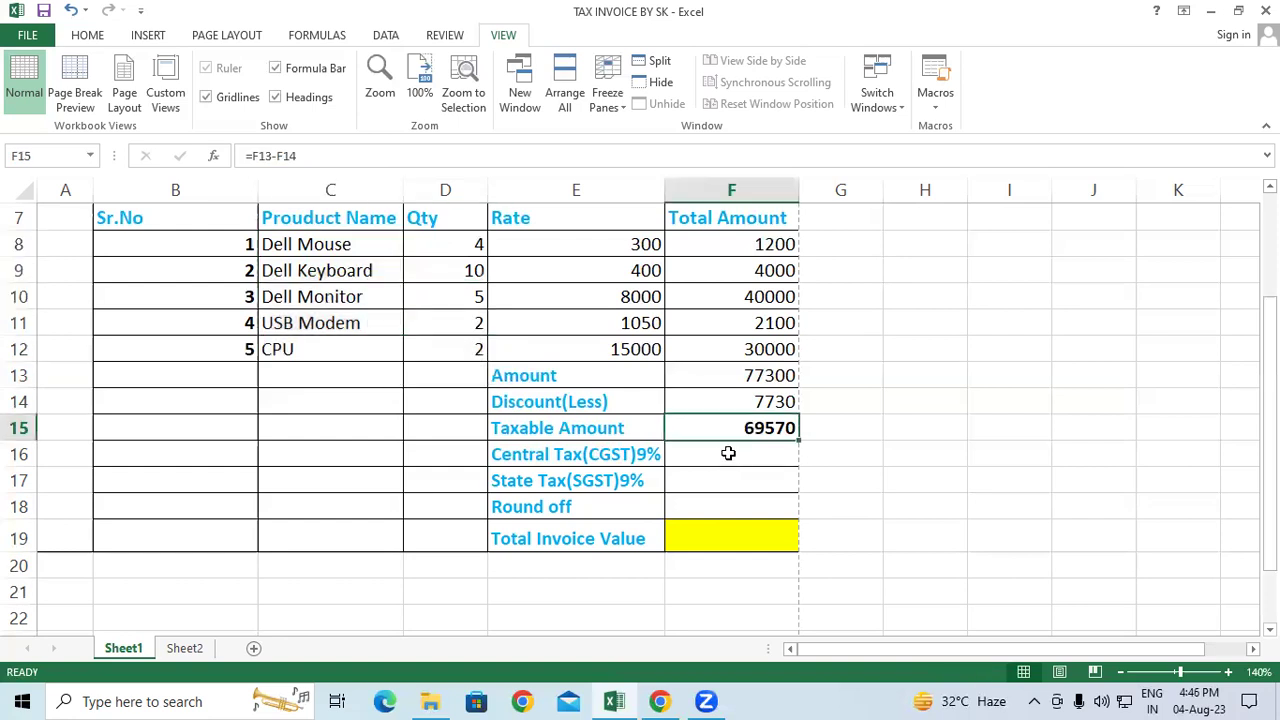
Step: Calculate the 9 percent Central Tax (CGST) in F16 from the Taxable Amount with =F15*9/100
left_click(729, 451)
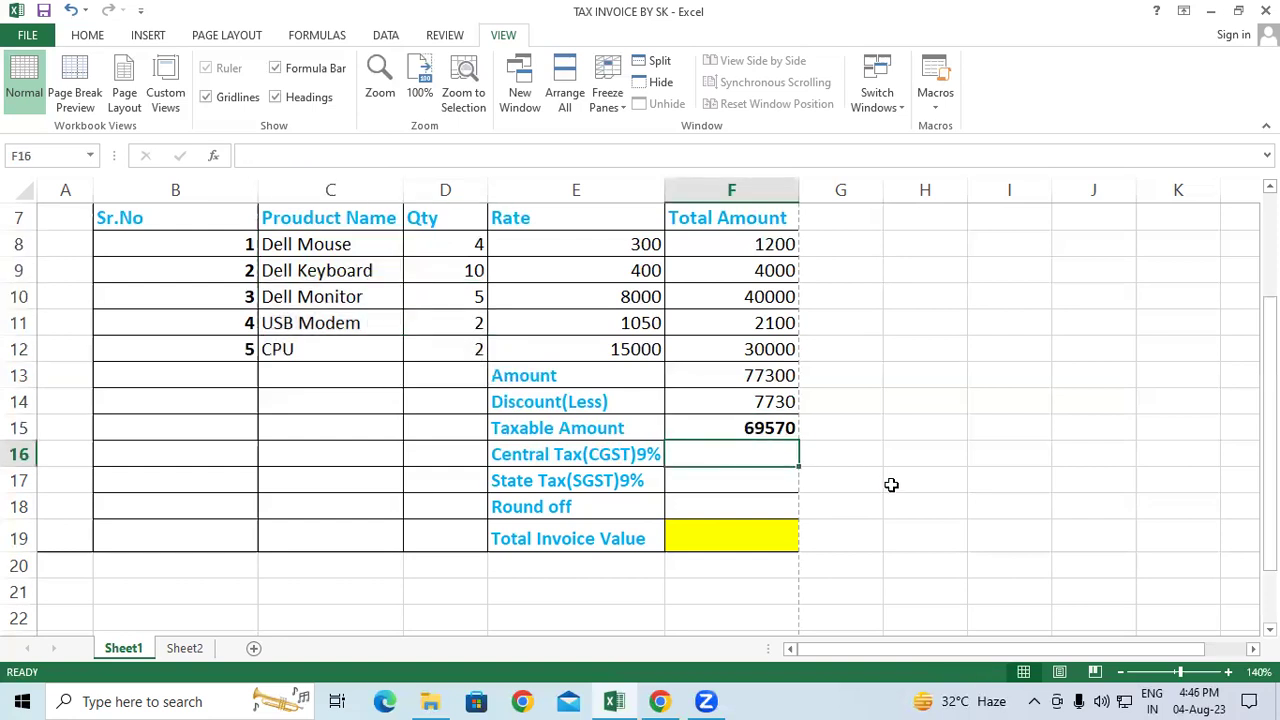
type("=")
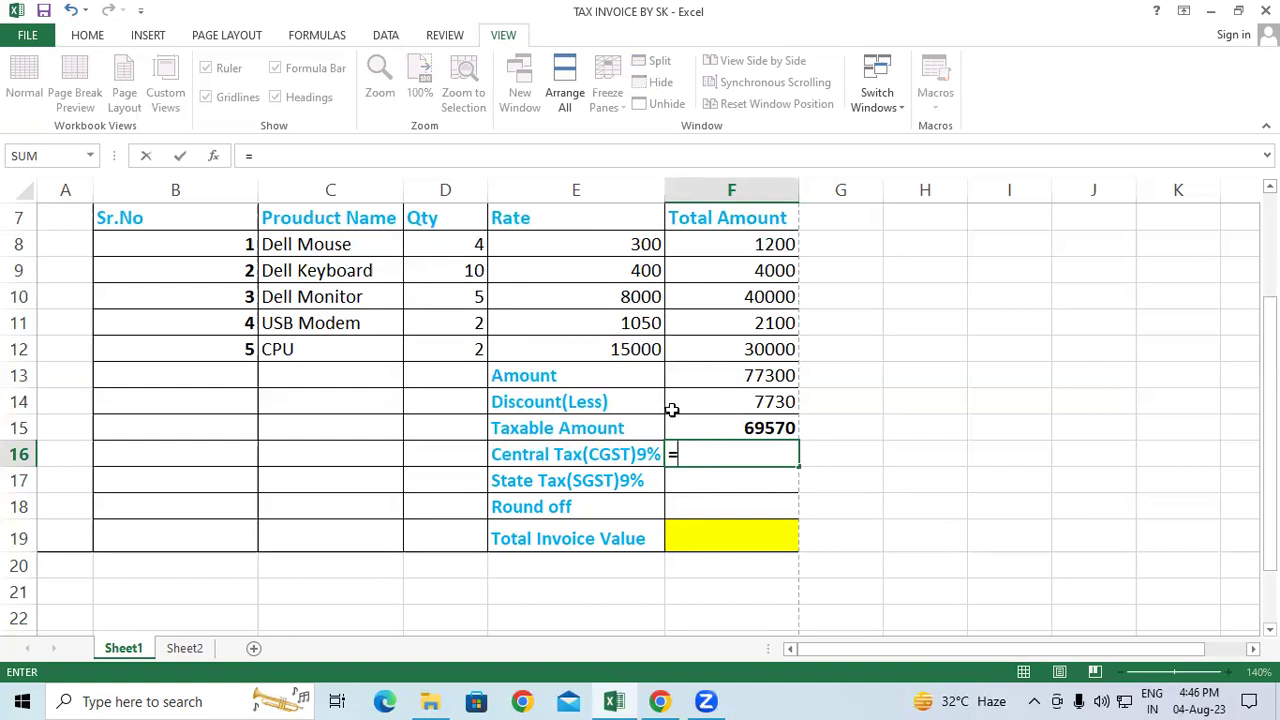
left_click(722, 424)
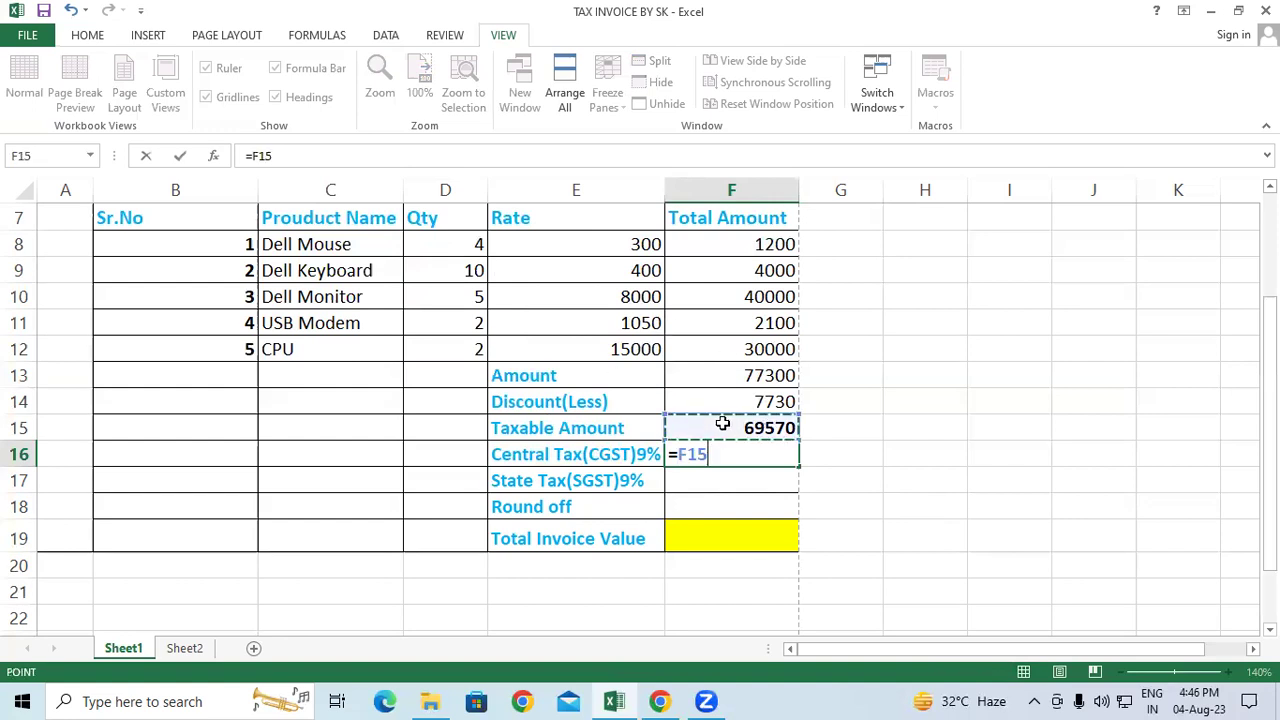
type("*")
type("9")
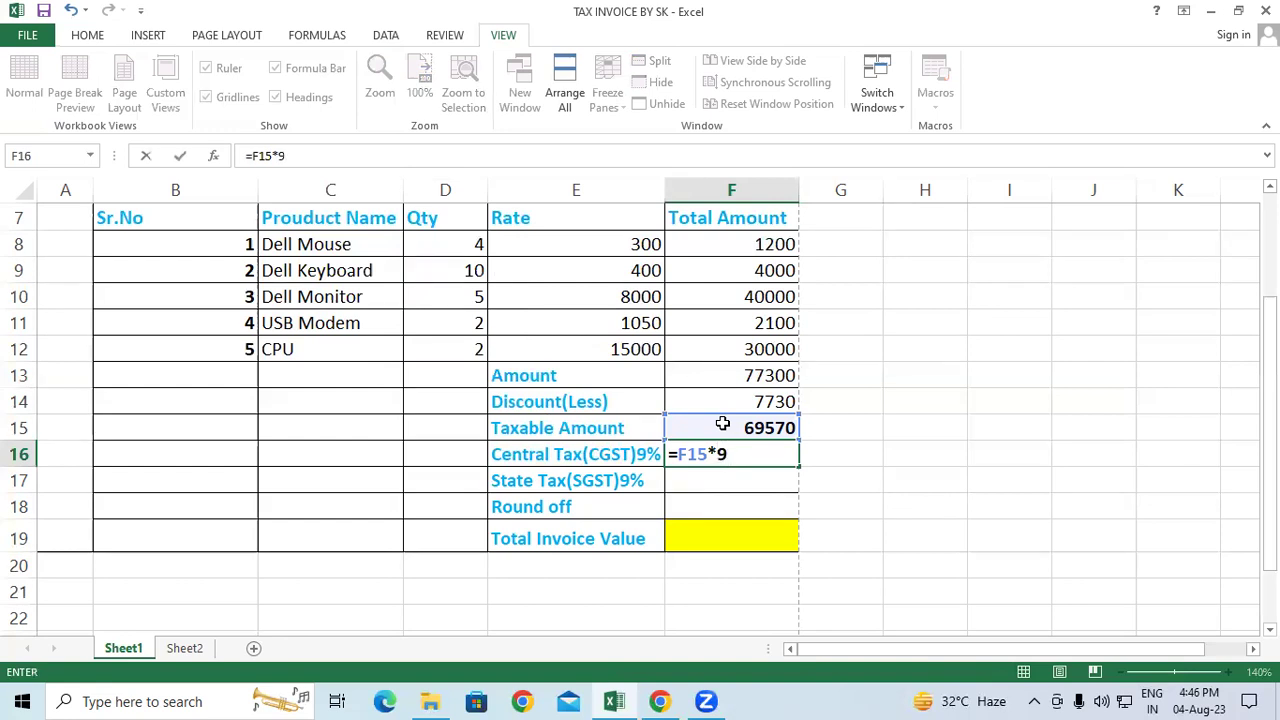
type("/100")
key("Return")
left_click(707, 458)
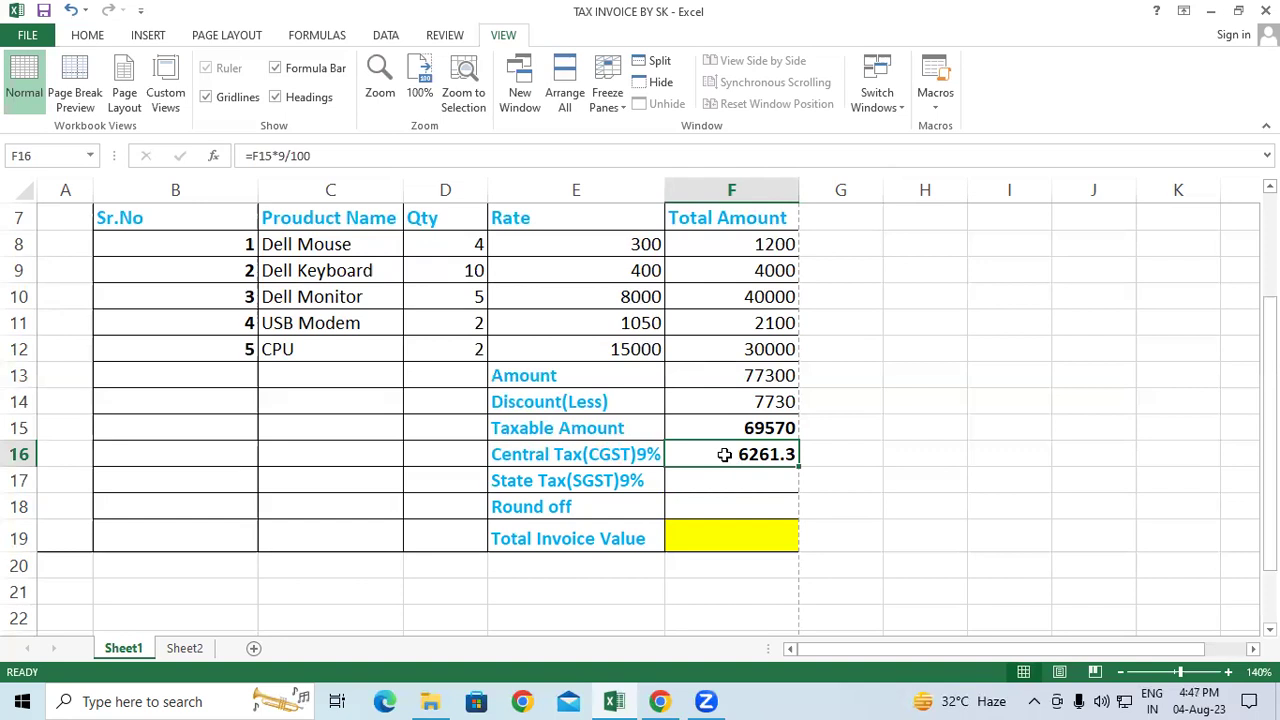
Step: Try to fill the Central Tax formula from F16 down into the State Tax cell F17
left_click(774, 476)
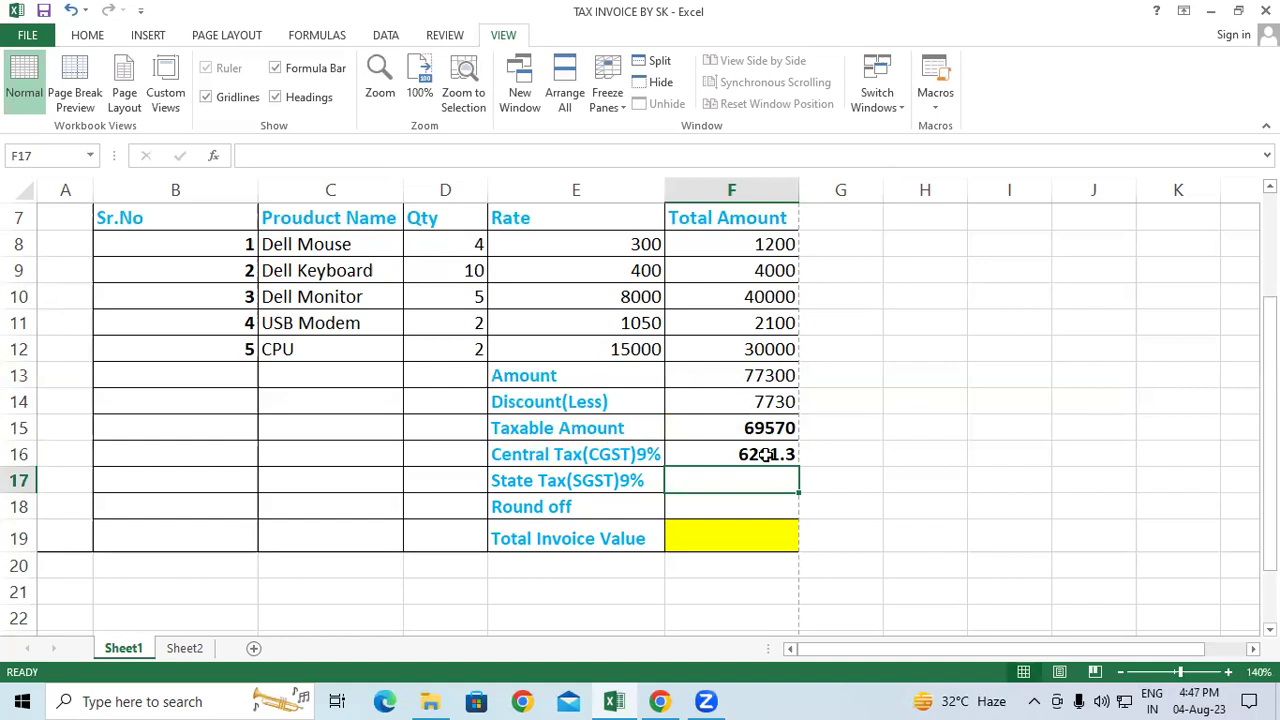
left_click(768, 456)
left_click_drag(800, 468, 803, 487)
Step: Calculate the 9 percent State Tax (SGST) in F17 from the Taxable Amount with =F15*9/100
left_click(772, 479)
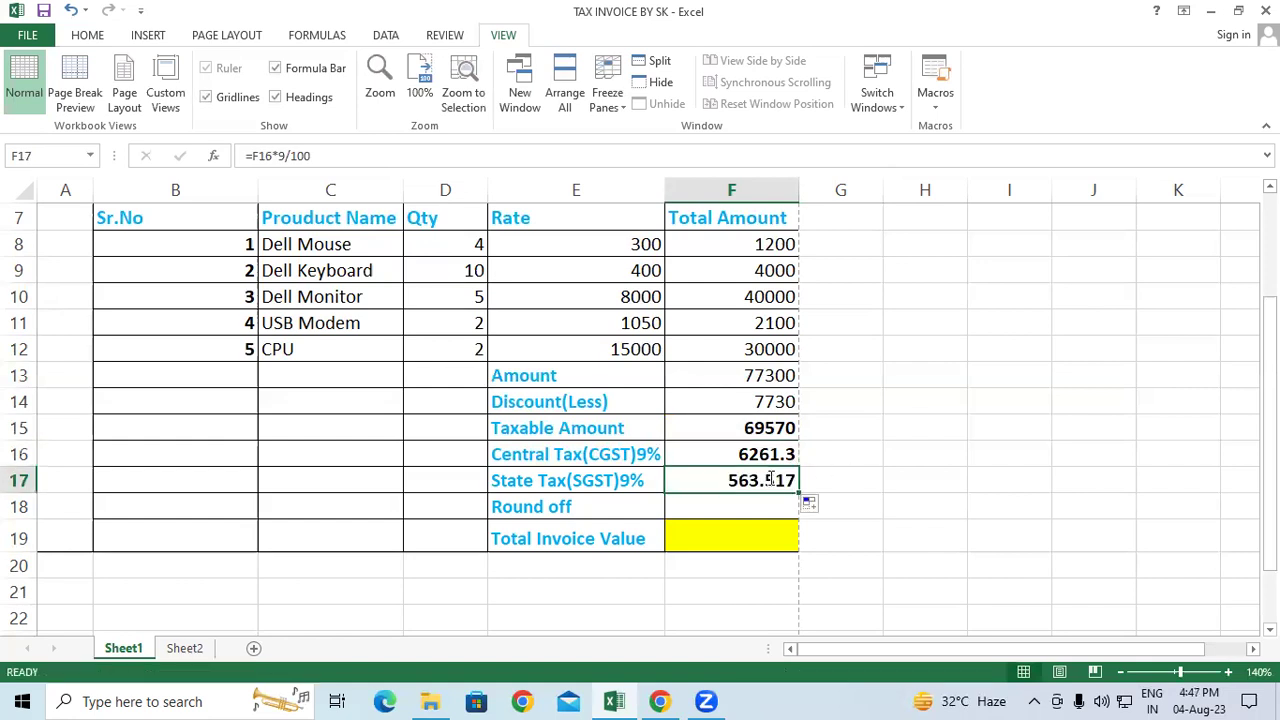
type("=s")
key("BackSpace")
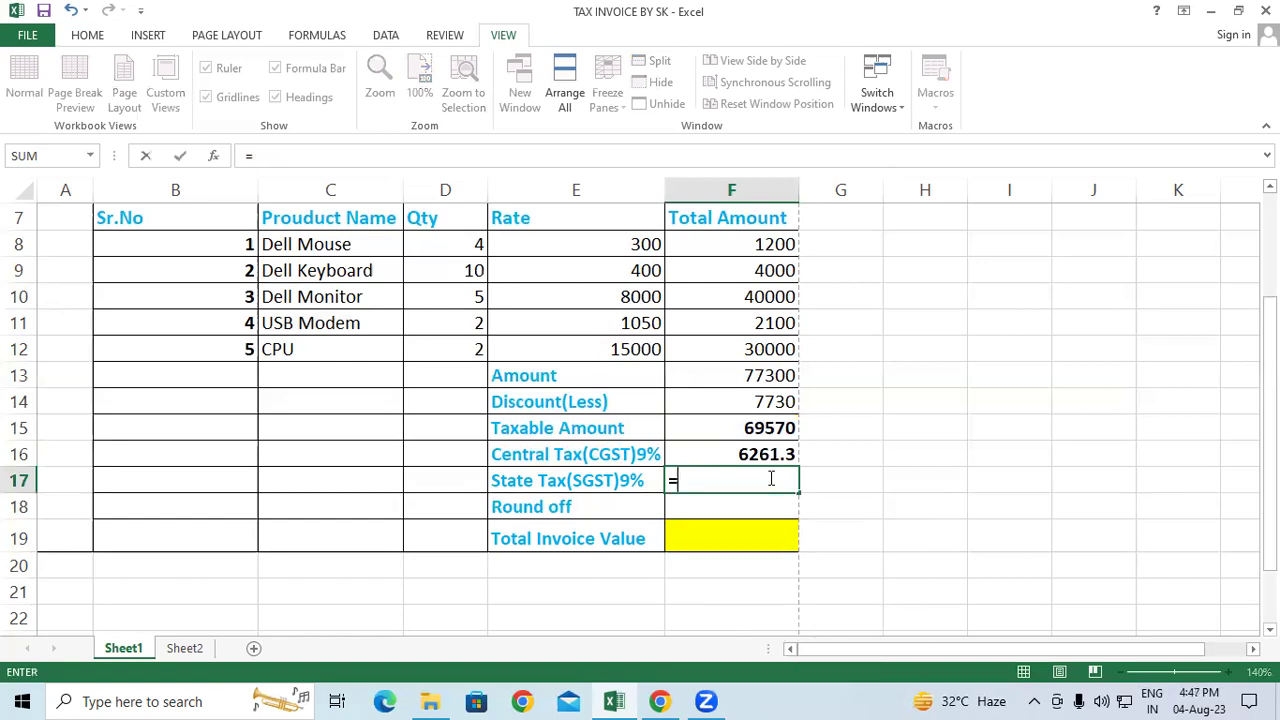
left_click(754, 420)
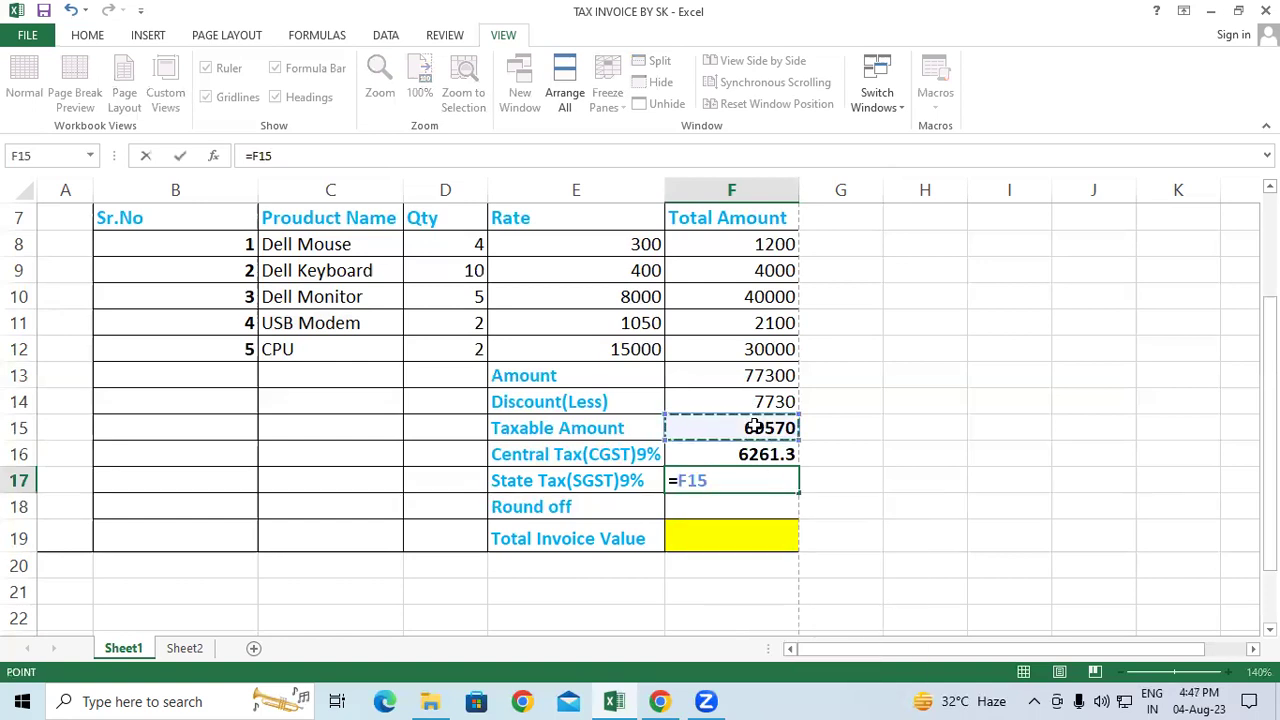
type("*9")
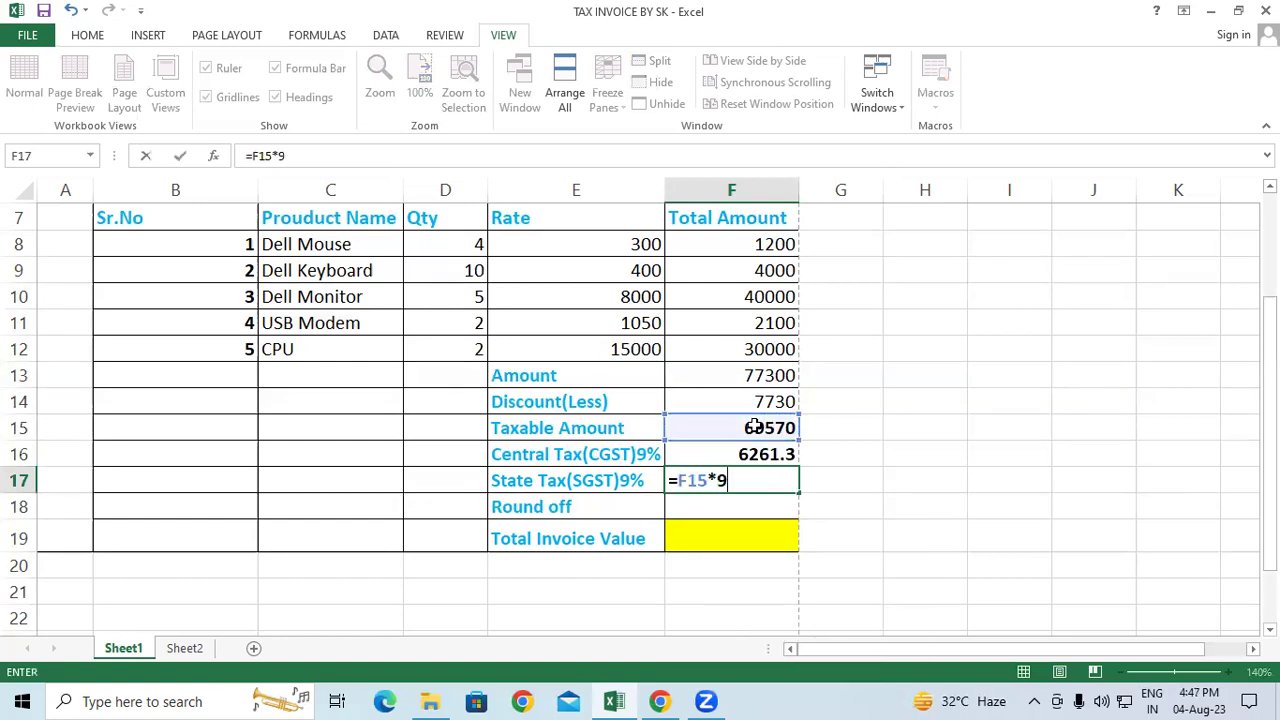
type("/100")
key("Return")
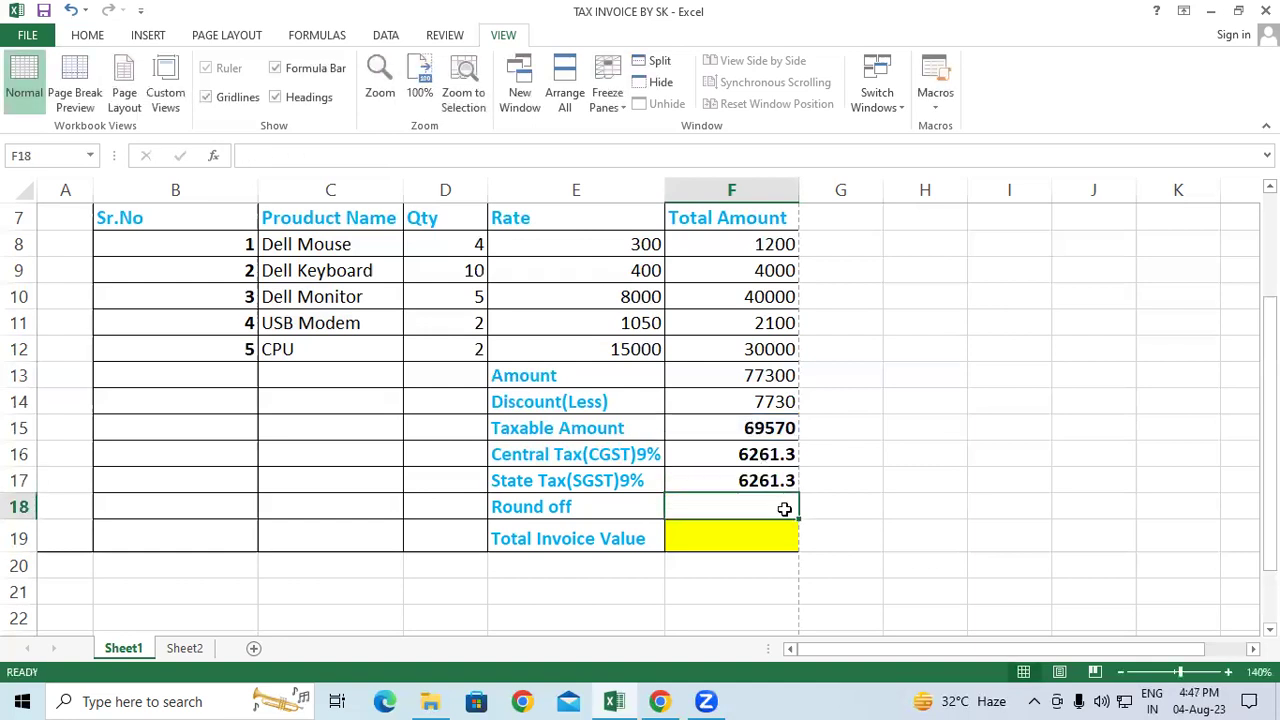
Step: Add the Central Tax and State Tax amounts in the spare cell G17 with =F16+F17
left_click(874, 484)
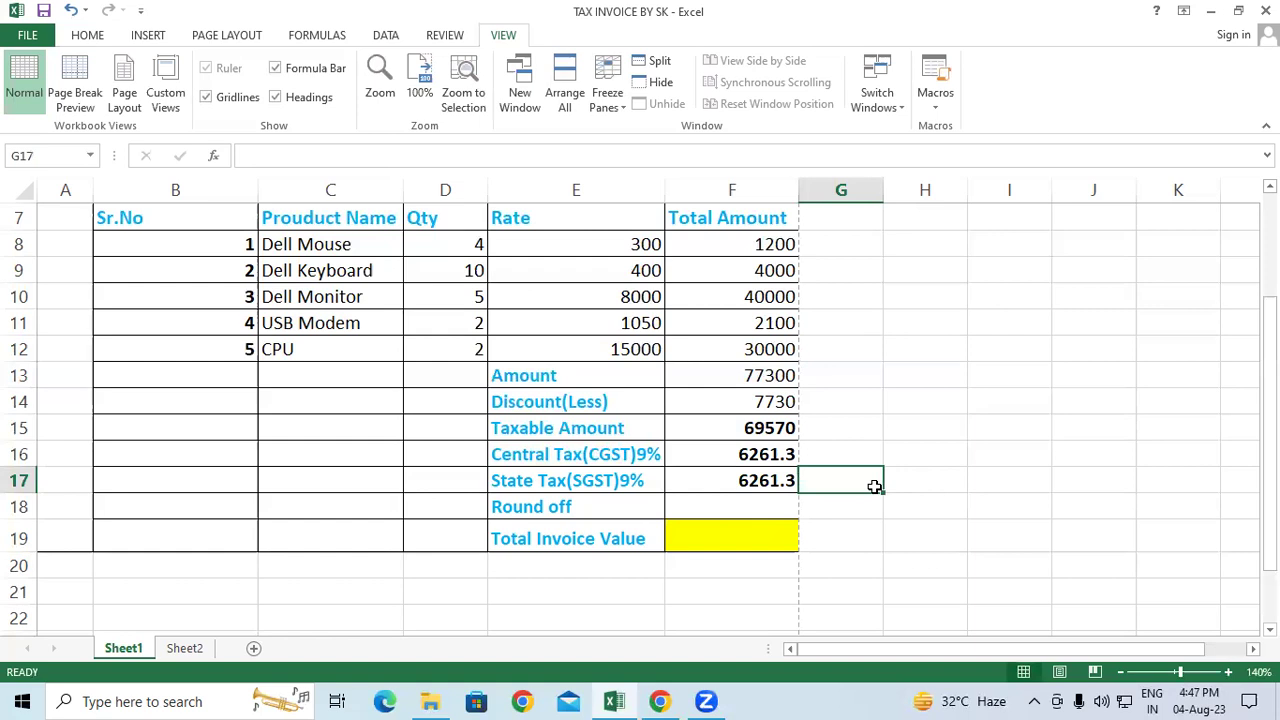
type("=")
left_click(755, 457)
type("+")
left_click(757, 481)
key("Return")
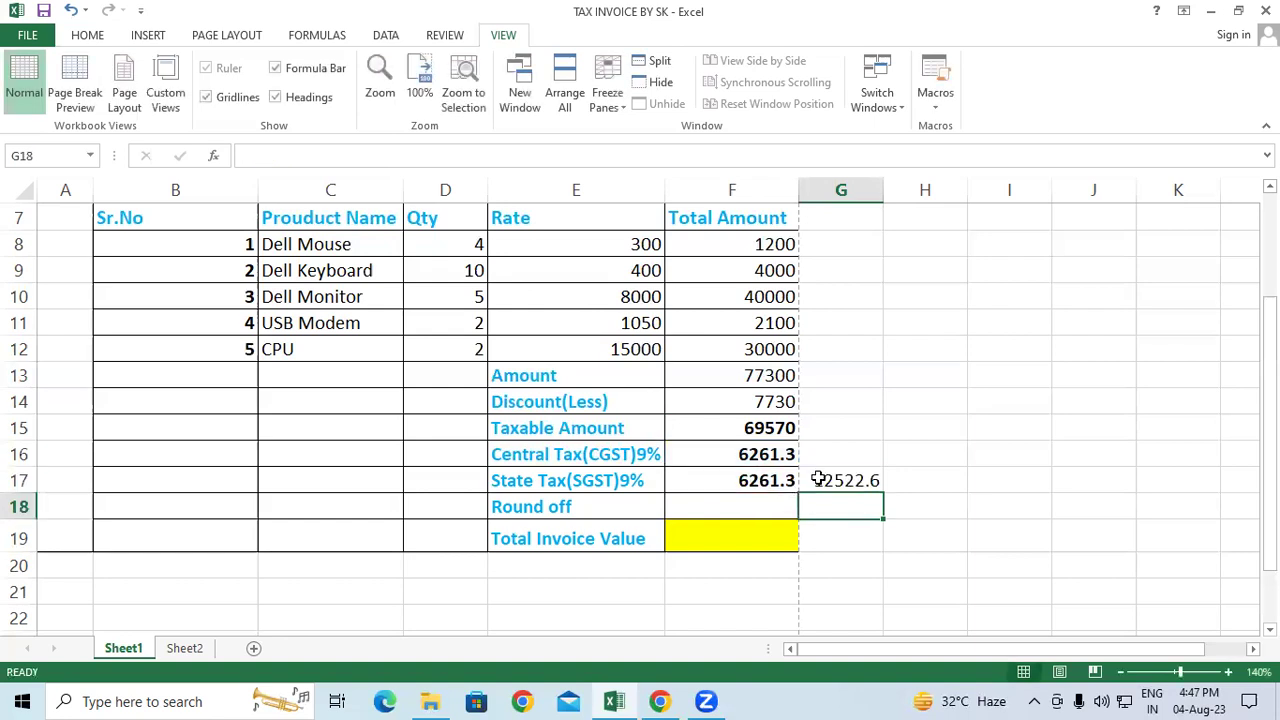
left_click(818, 480)
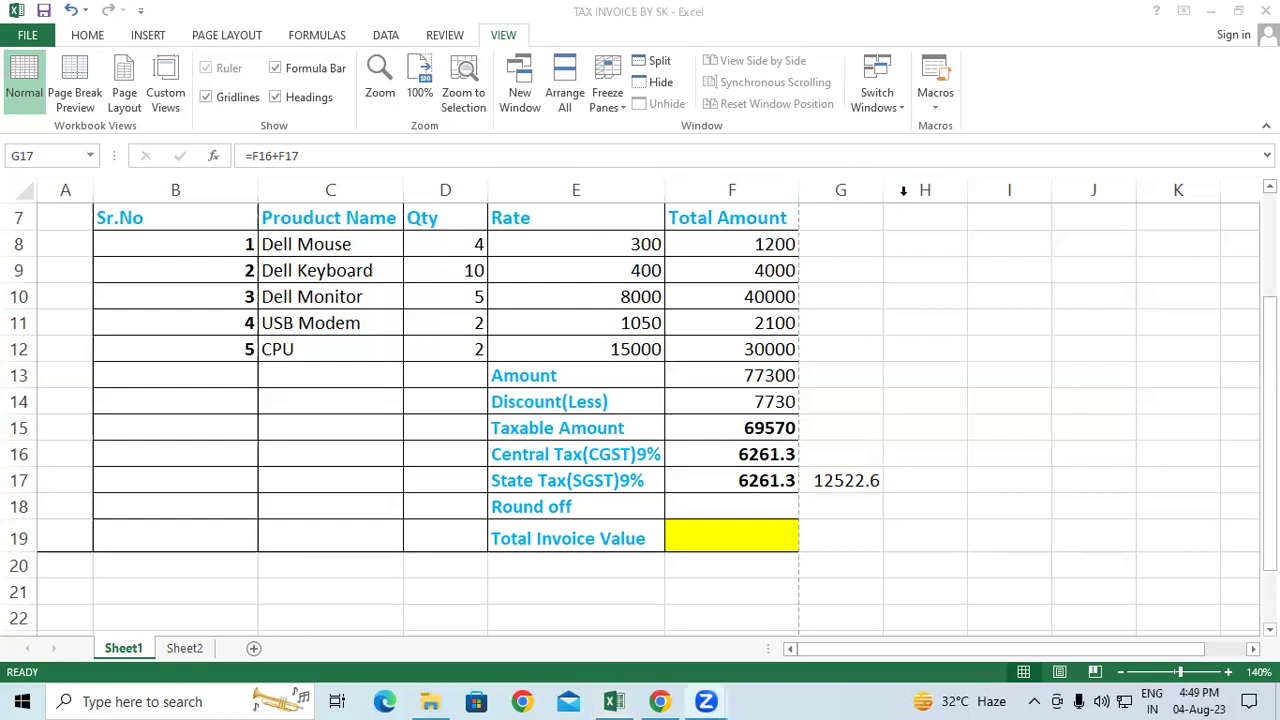
Step: Clear the helper tax sum from the spare cell G17
left_click(848, 518)
left_click(836, 483)
key("Delete")
Step: Add the Taxable Amount, Central Tax and State Tax in the spare cell H17 with =F15+F16+F17
left_click(552, 510)
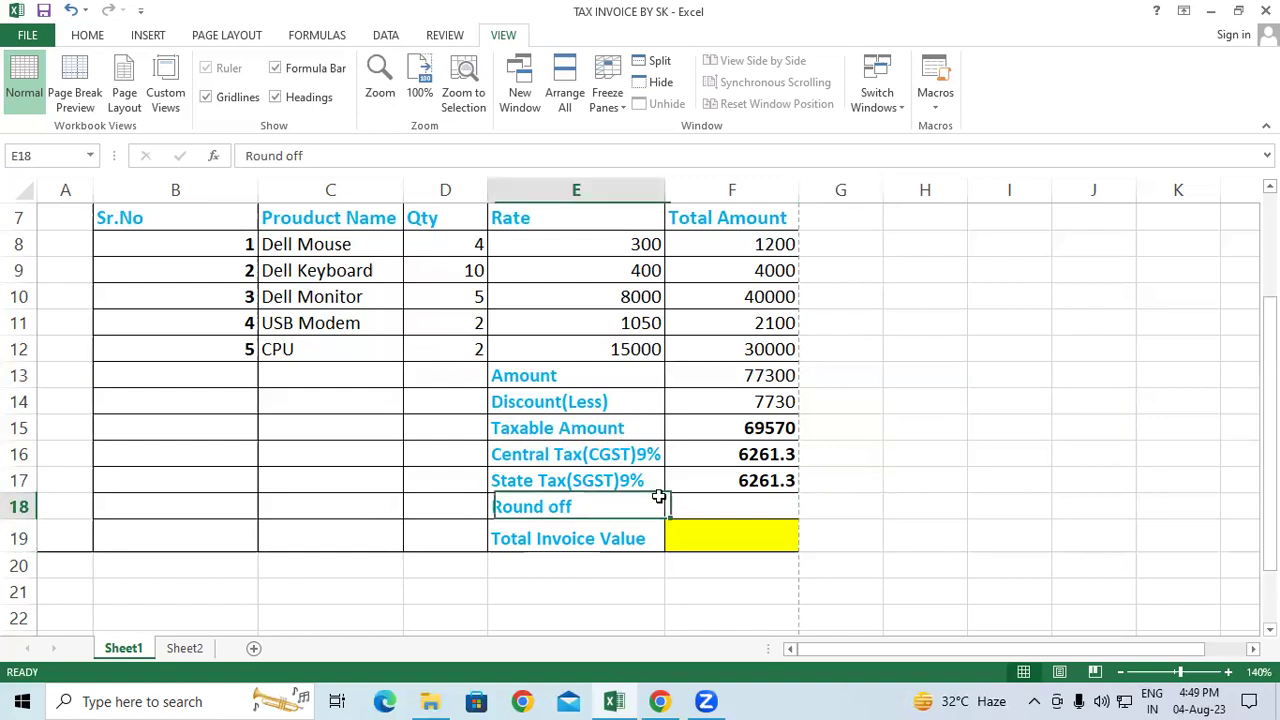
left_click(925, 477)
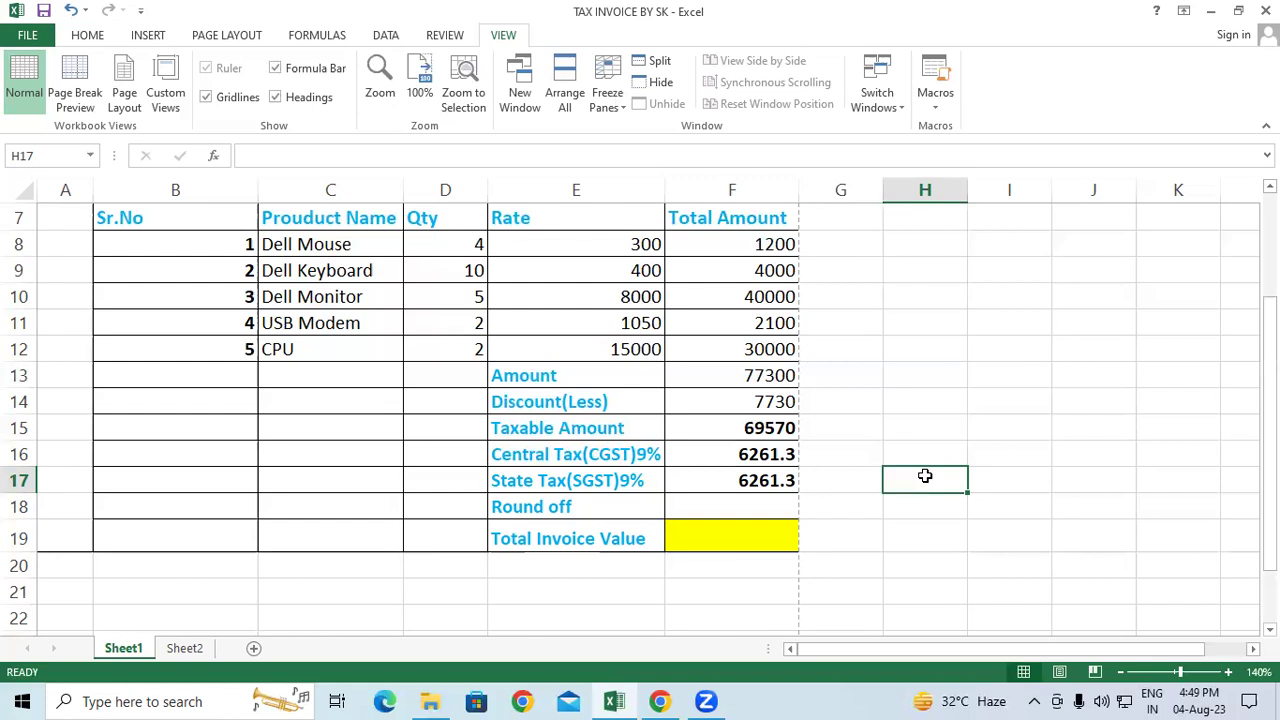
type("=")
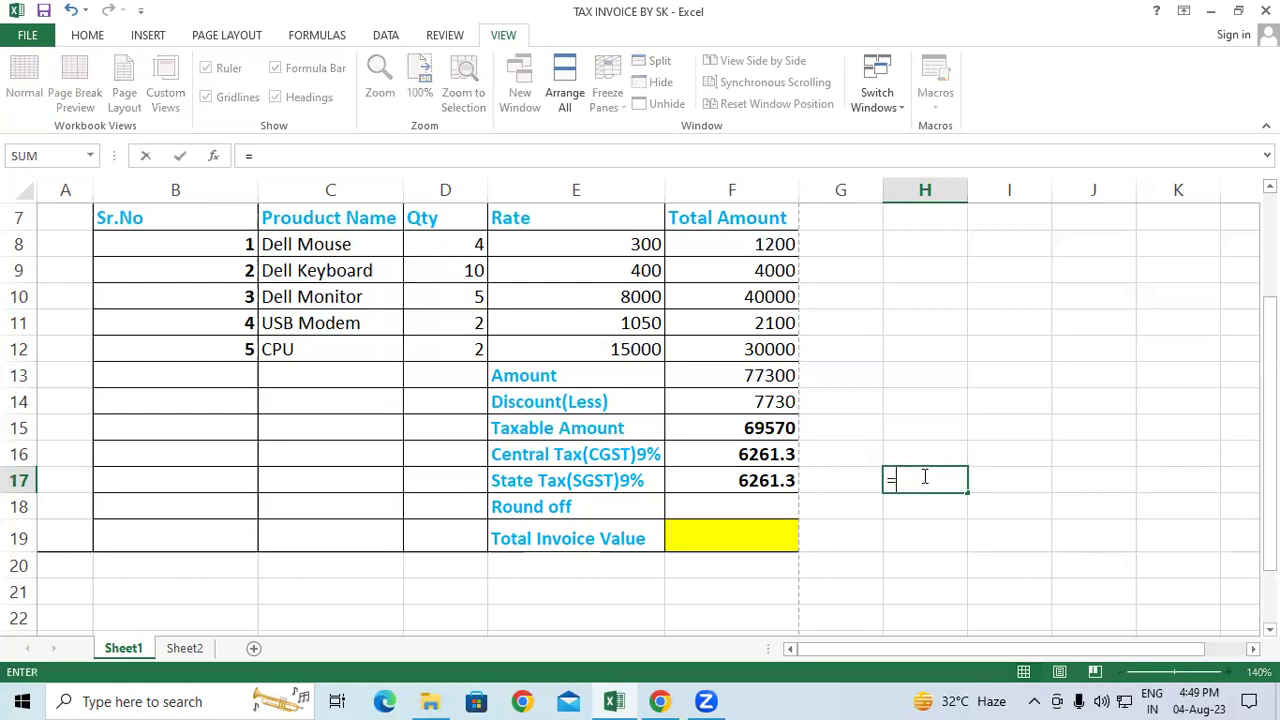
left_click(726, 433)
type("+")
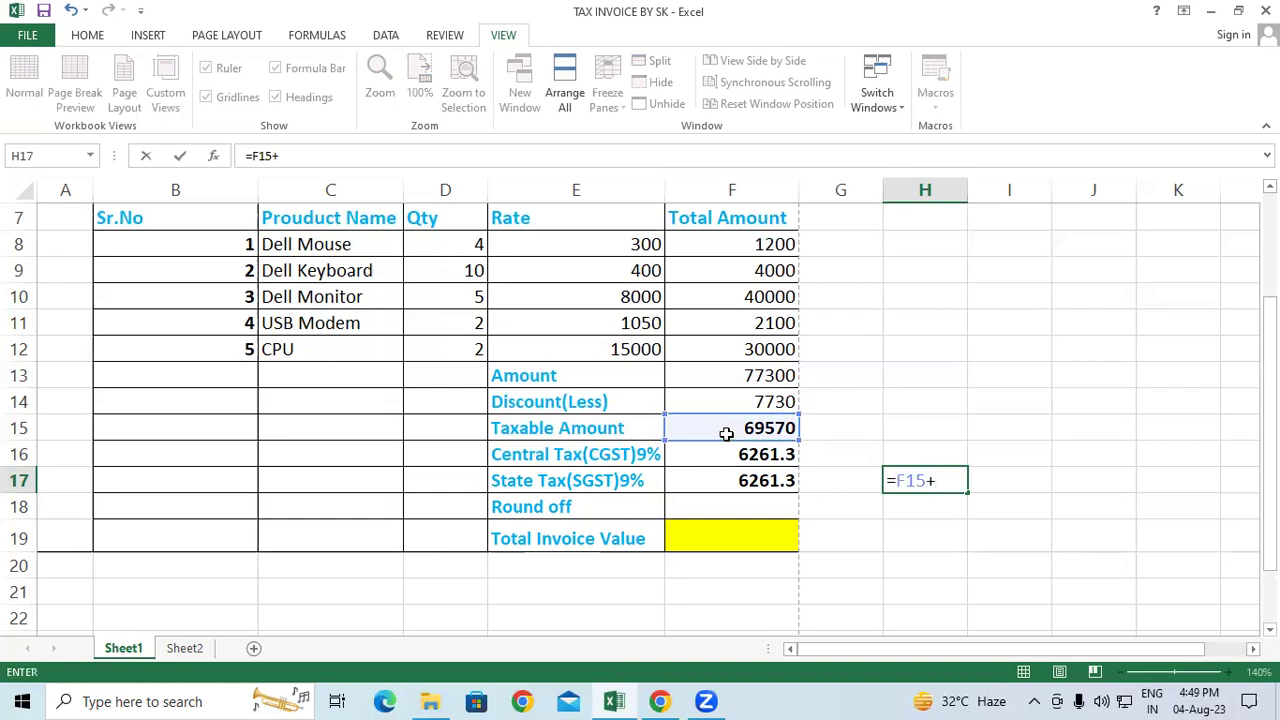
left_click(733, 456)
type("+")
left_click(755, 481)
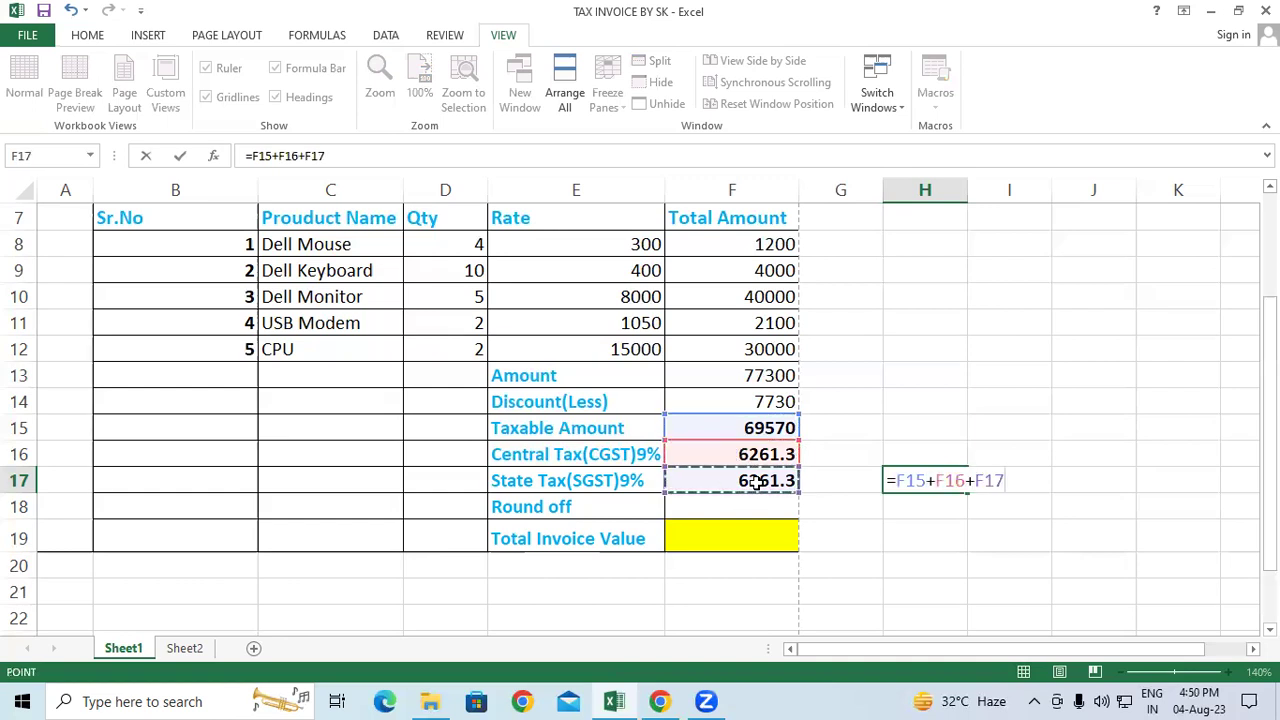
key("Return")
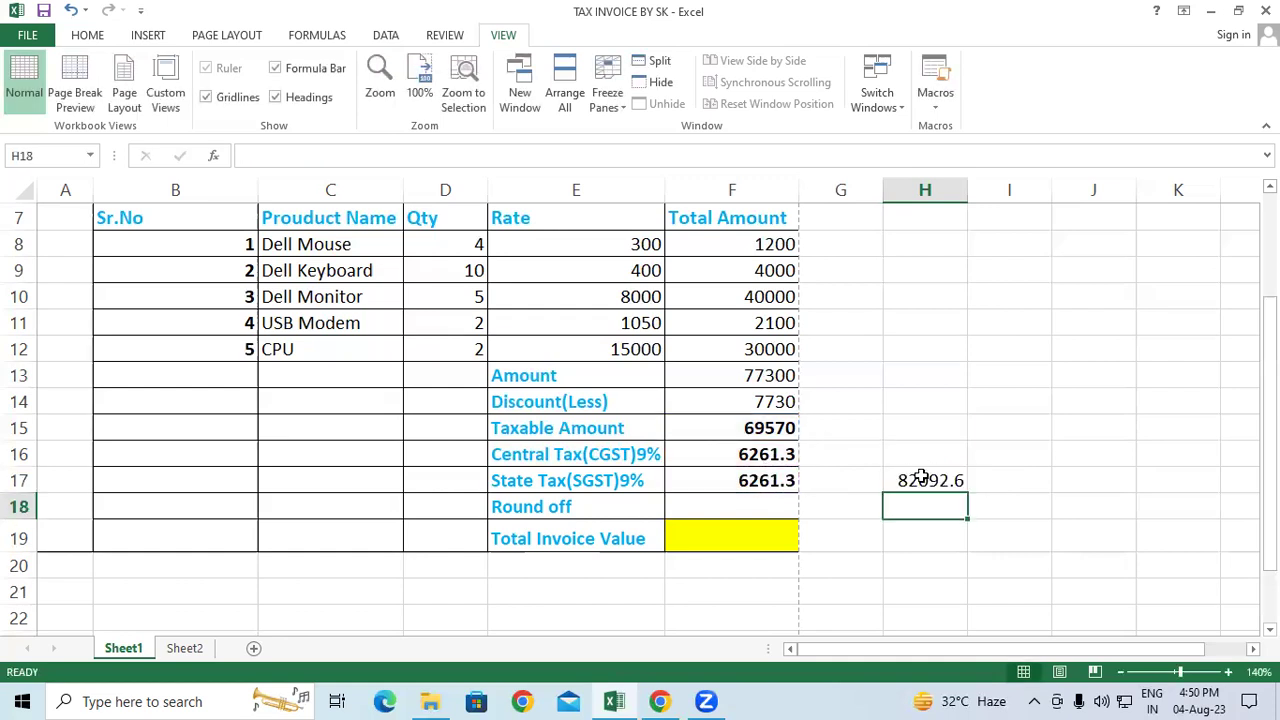
left_click(921, 478)
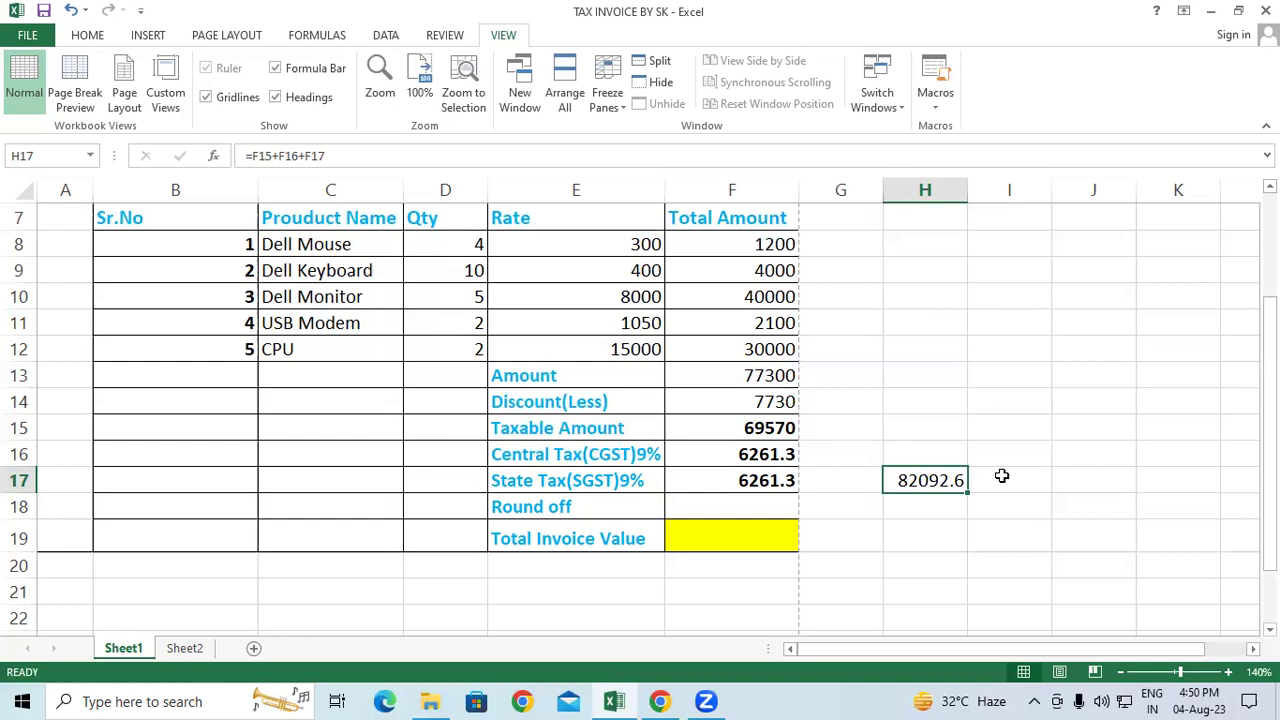
Step: Calculate the Round off value in F18 by rounding H17 to zero decimals with =ROUND(H17,0)
left_click(756, 506)
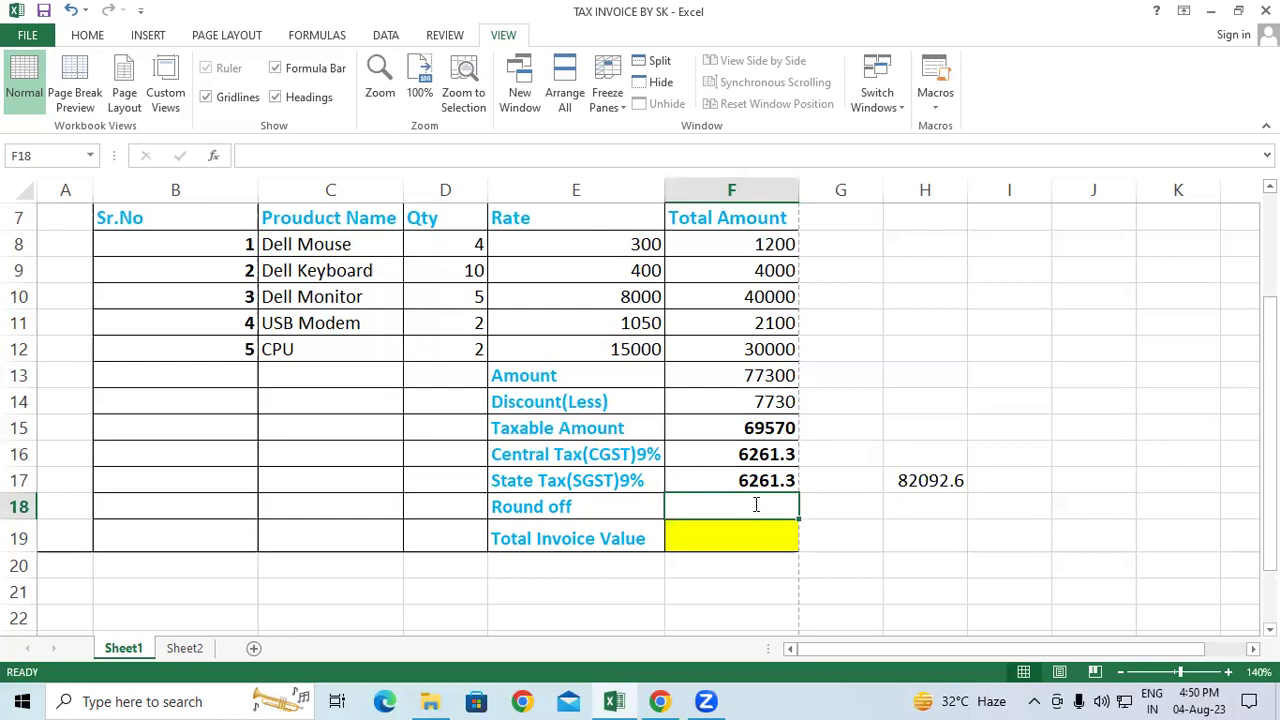
type("=round(")
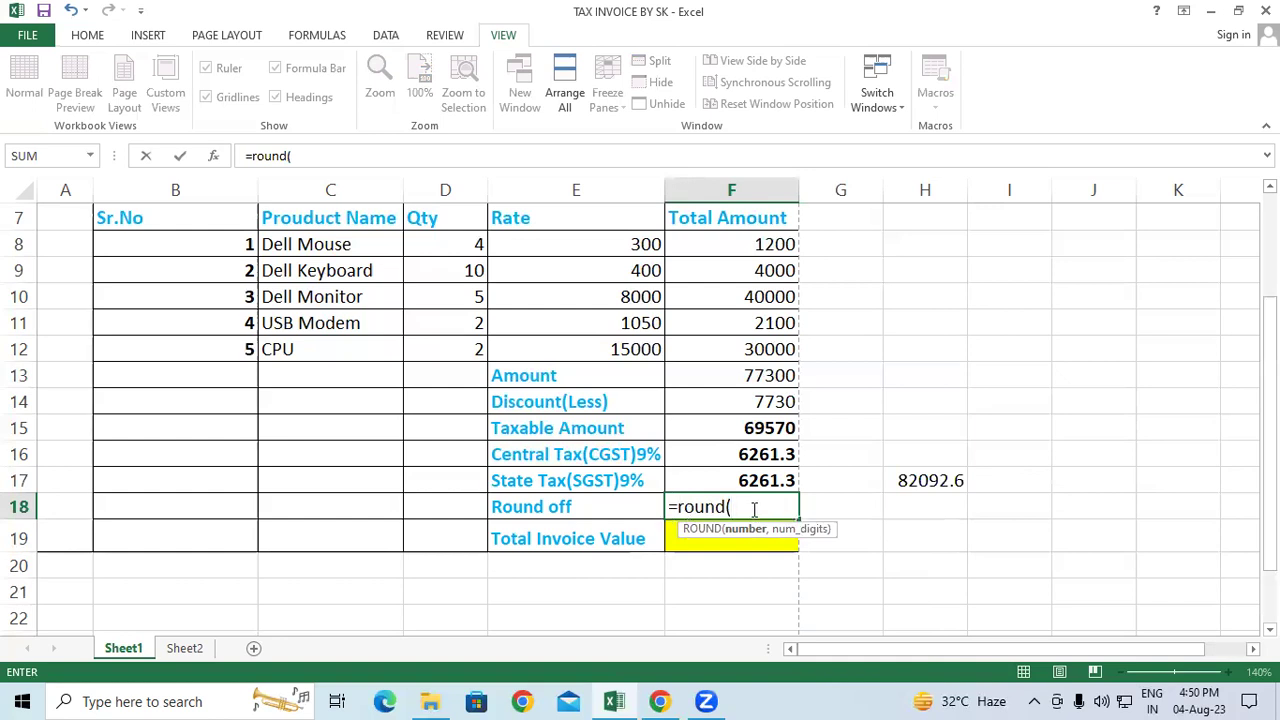
left_click(922, 481)
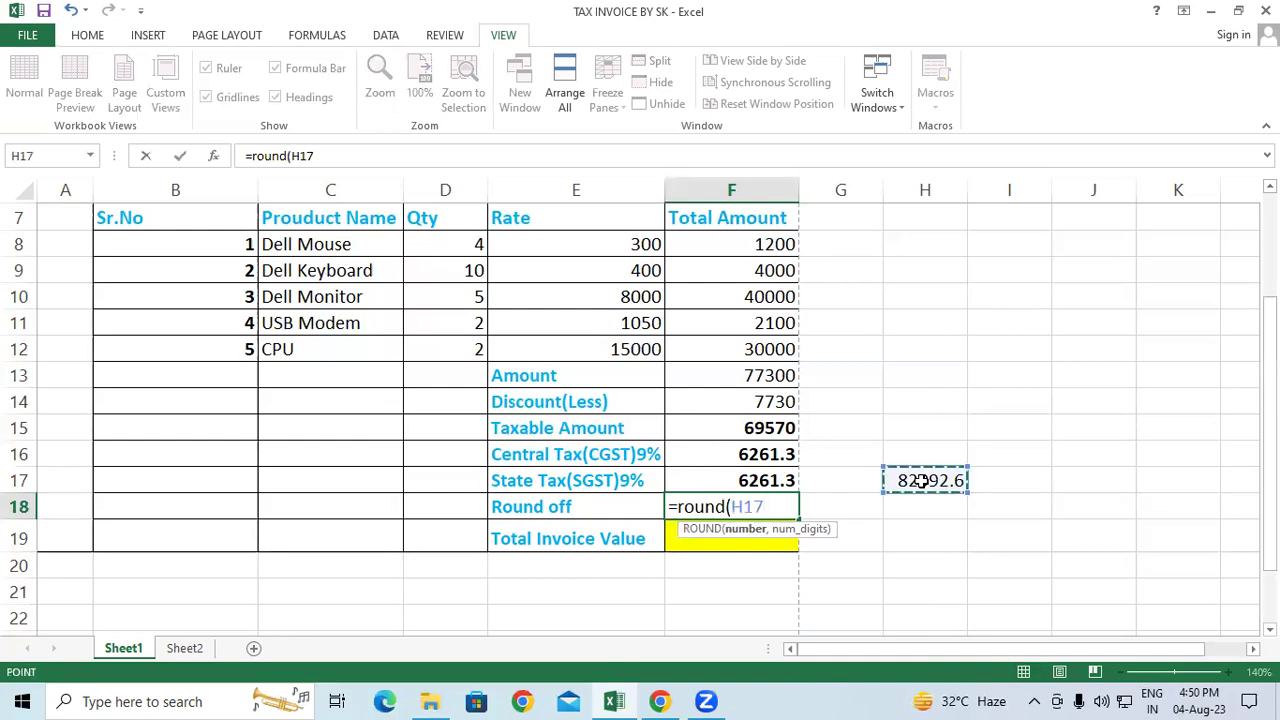
type(",")
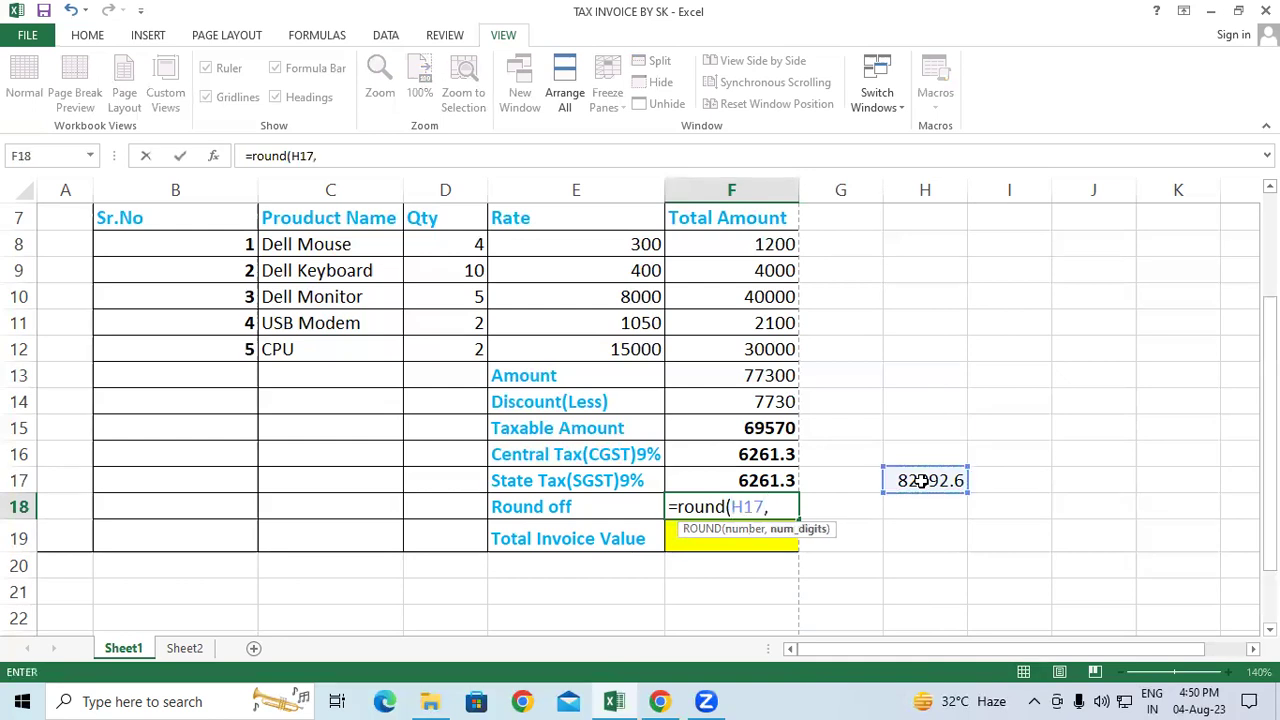
type("0)")
key("Return")
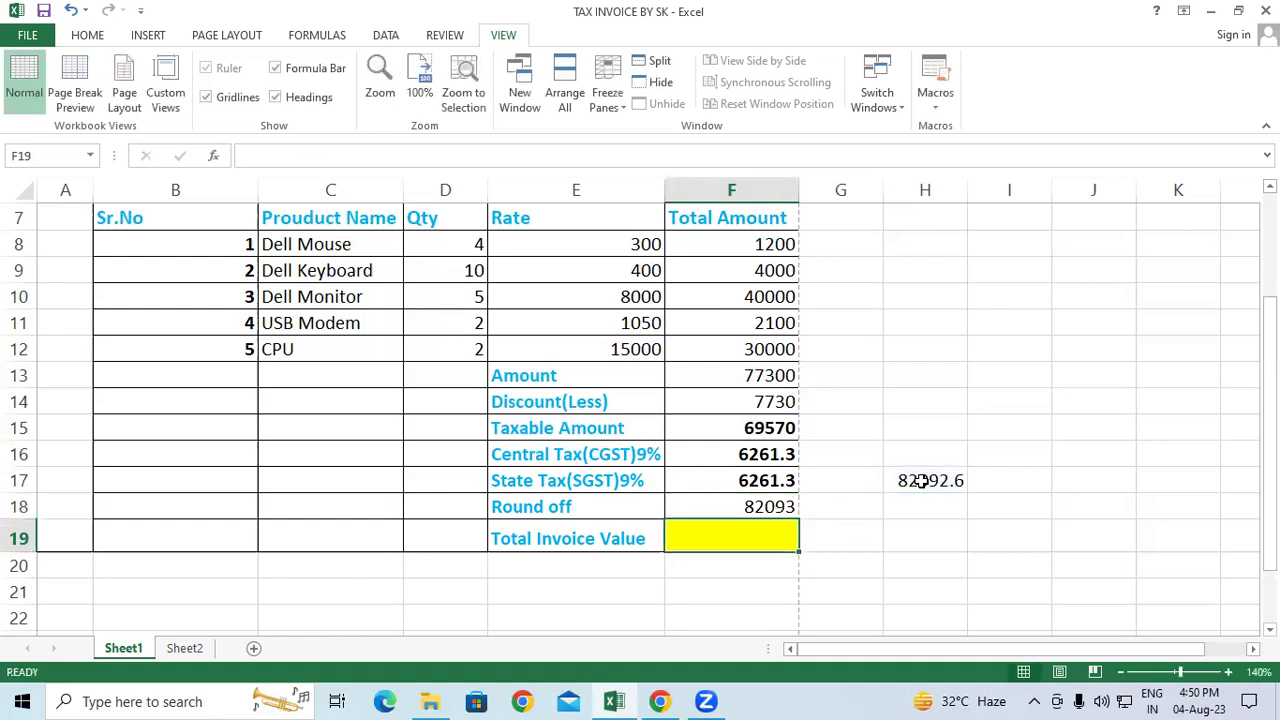
Step: Make the Round off value in F18 bold and increase its font size by three increments
key("Up")
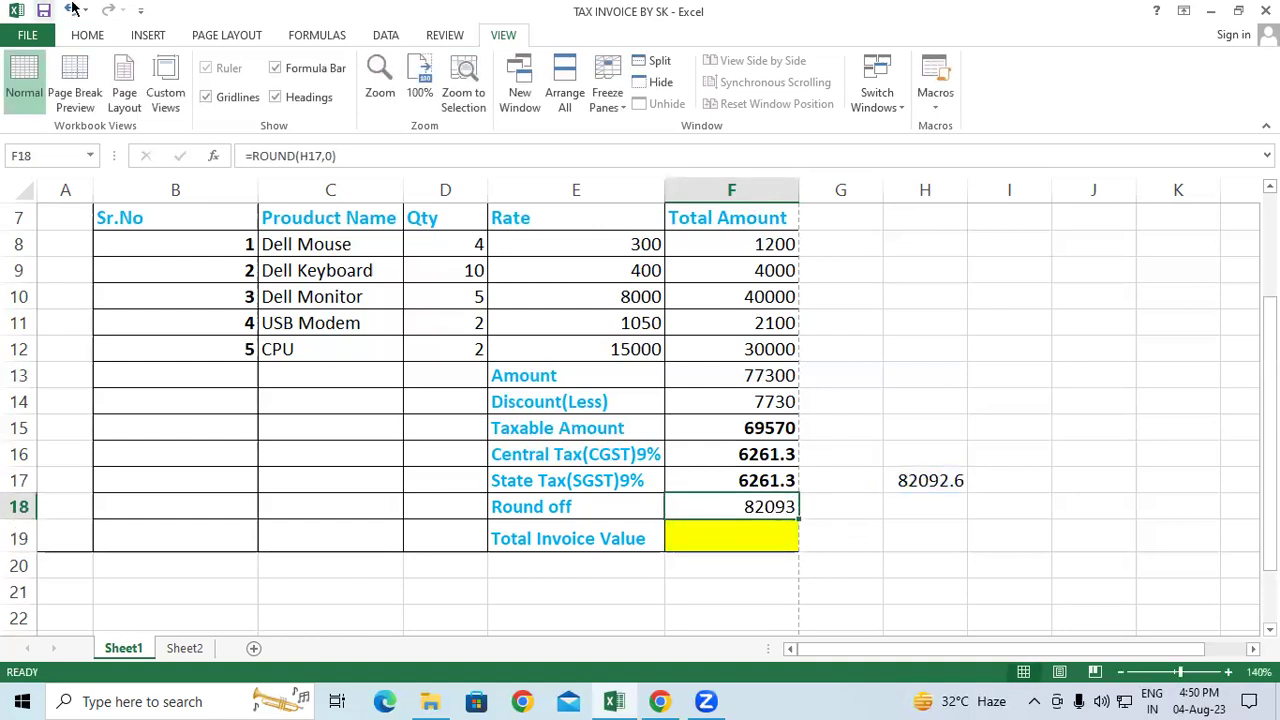
left_click(87, 35)
left_click(161, 96)
left_click(307, 68)
left_click(307, 68)
left_click(307, 68)
left_click(850, 520)
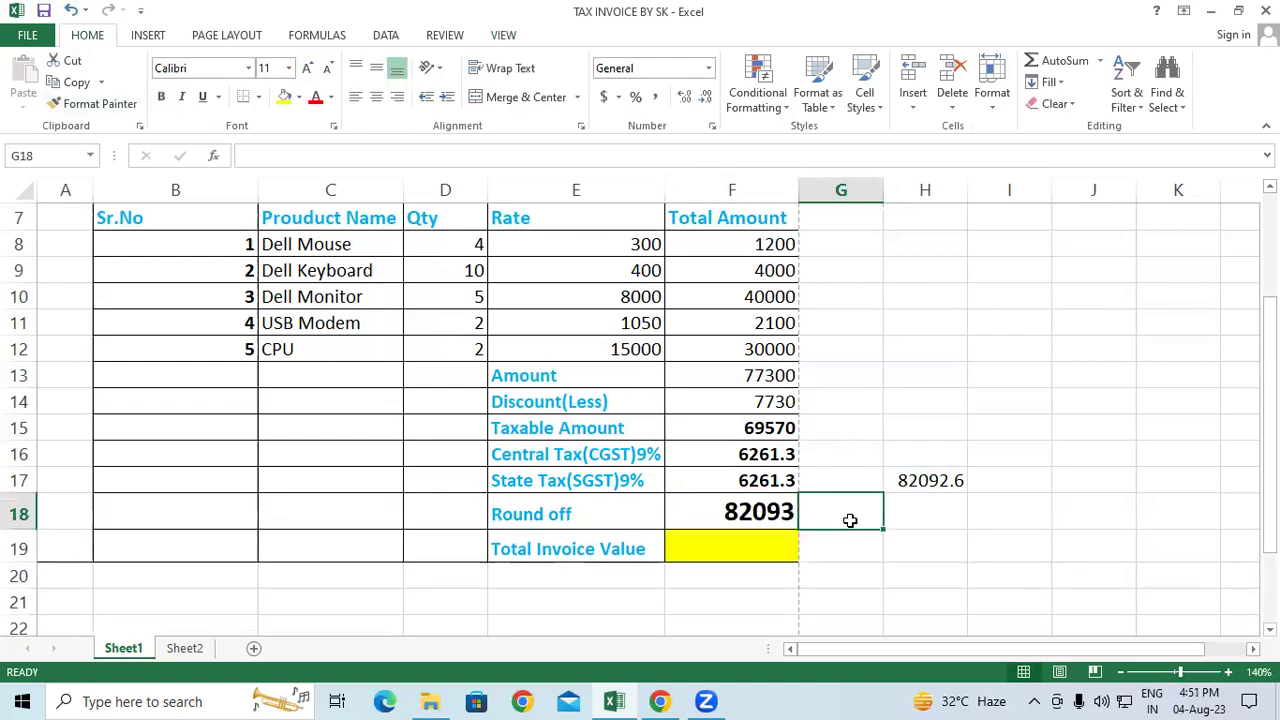
Step: Check the helper sum formula in H17, clear it and enter the test value 40.2 in its place
double_click(943, 480)
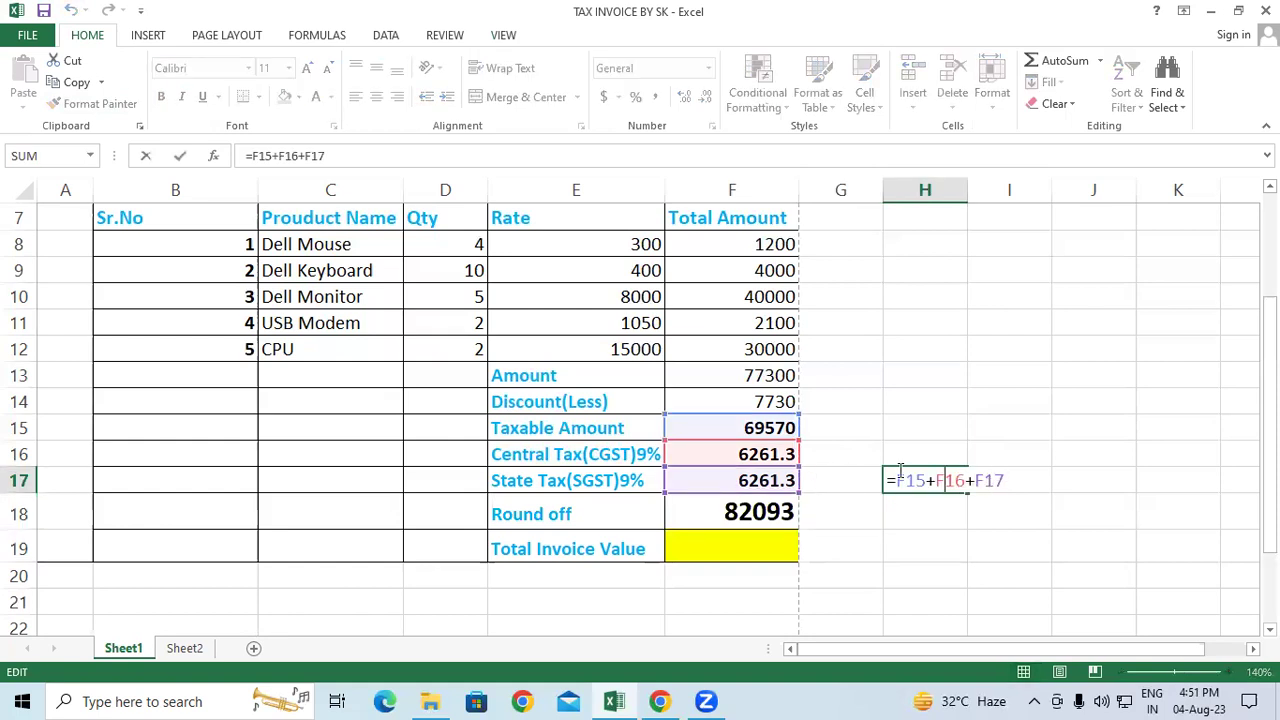
key("Return")
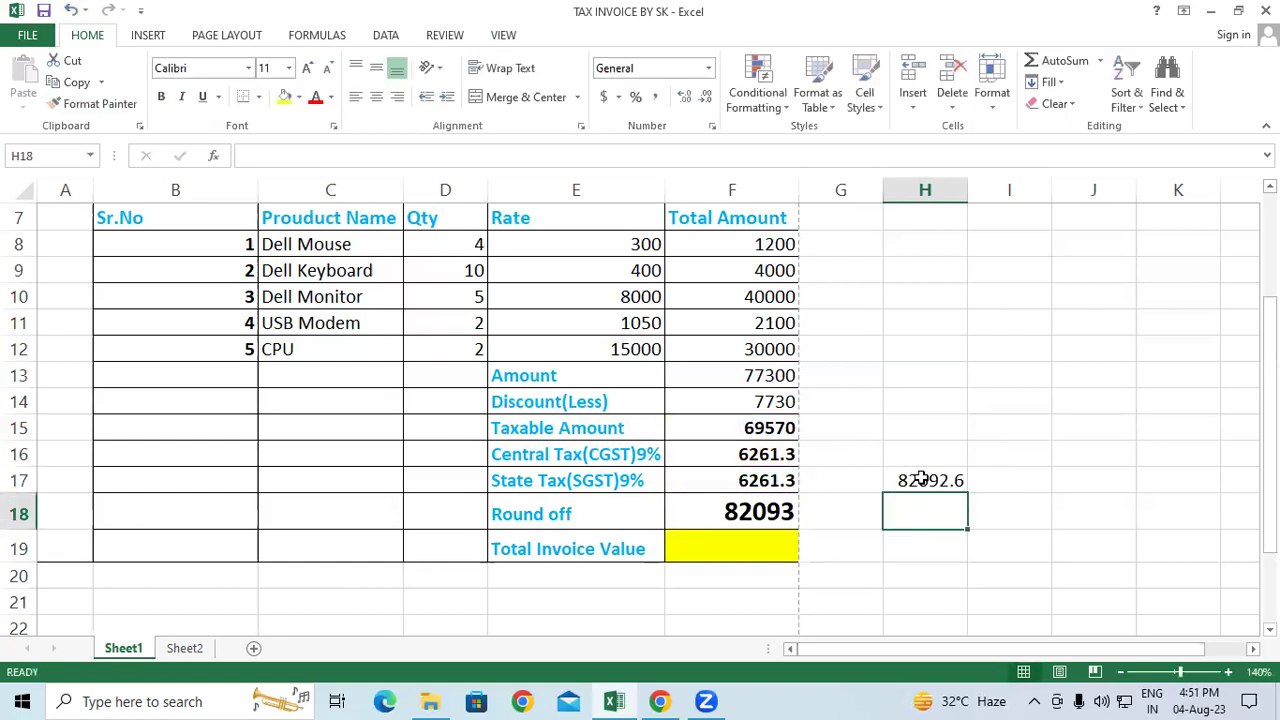
left_click(931, 473)
key("Delete")
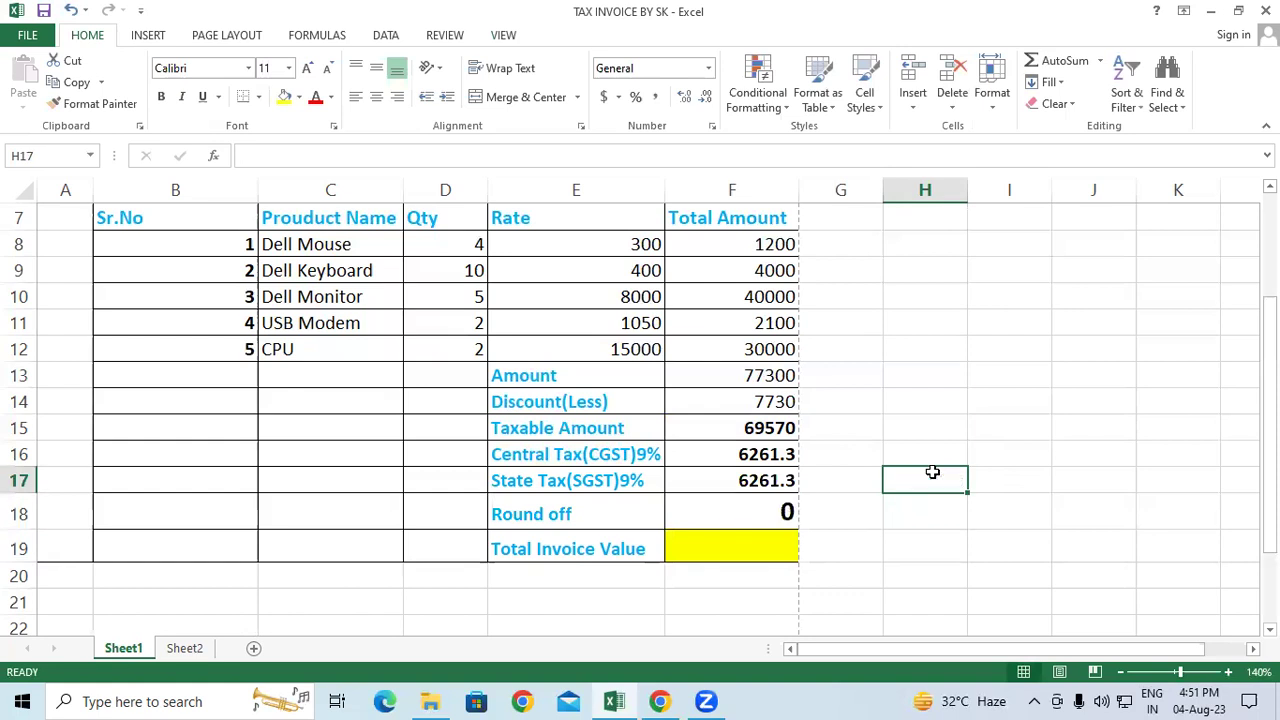
type("0.2")
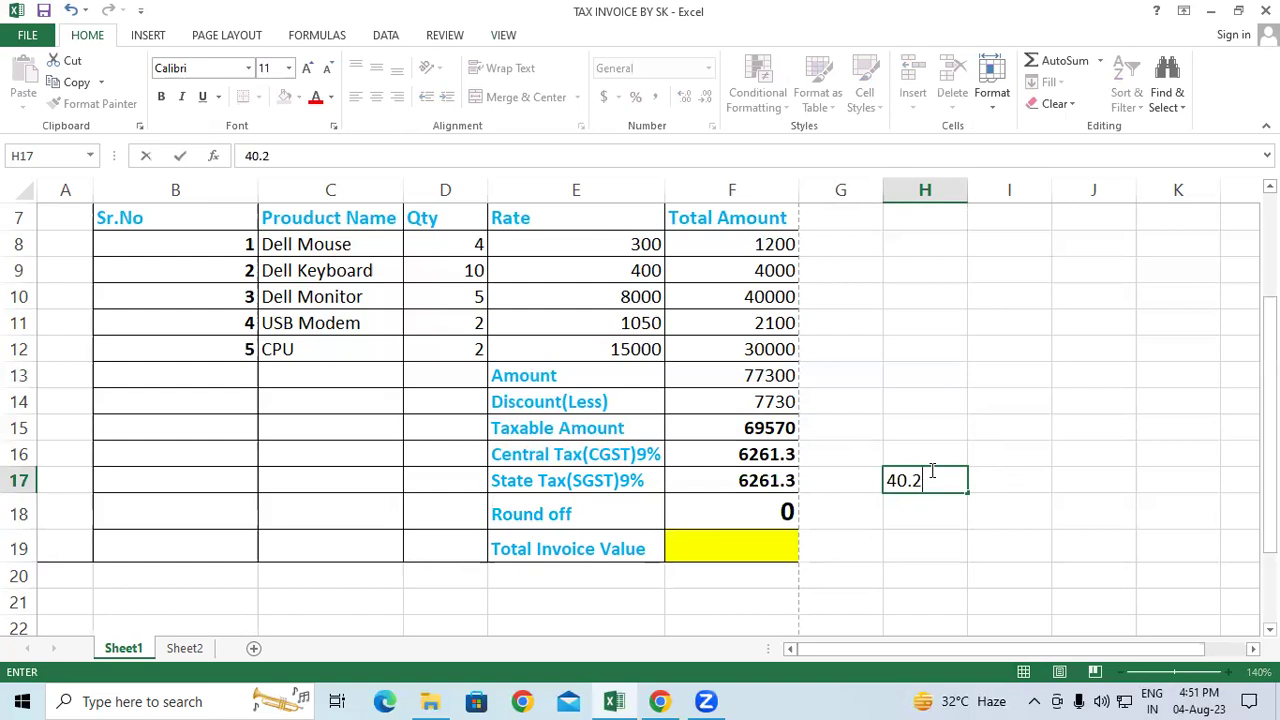
key("Return")
Step: Change the test value in H17 to 40.5 to test how the Round off formula rounds it
left_click(932, 474)
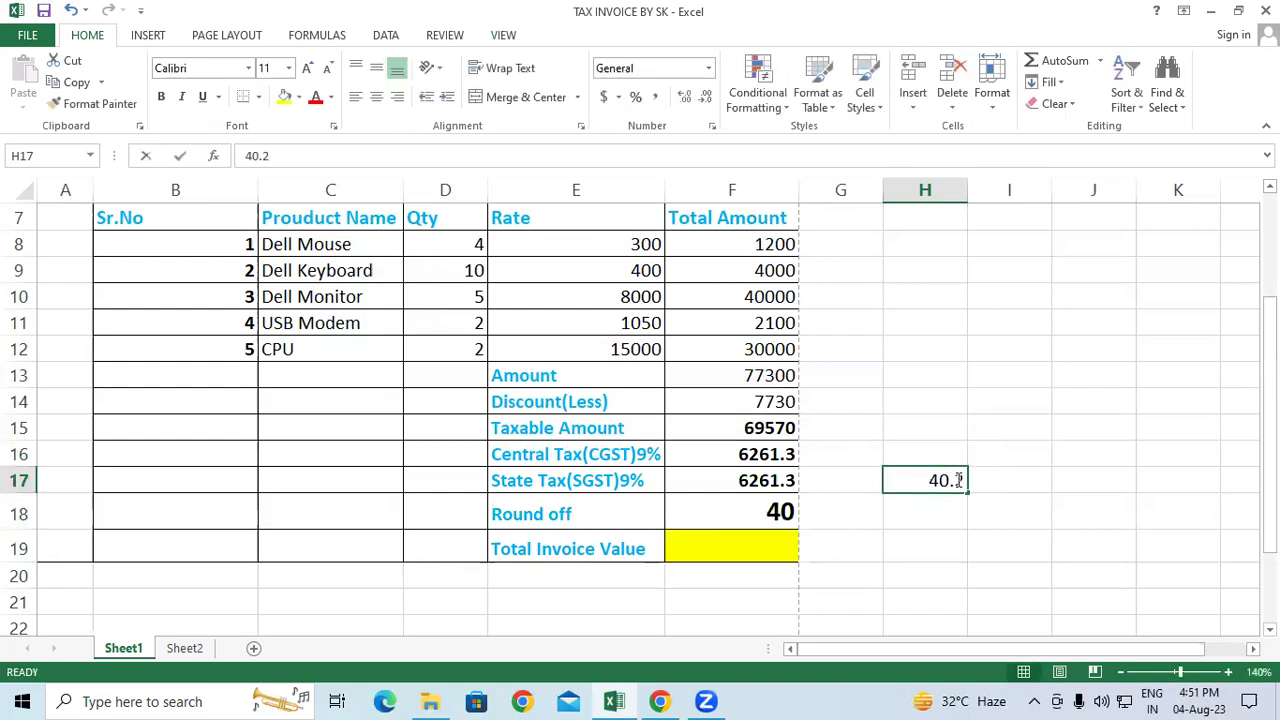
left_click(970, 484)
double_click(958, 480)
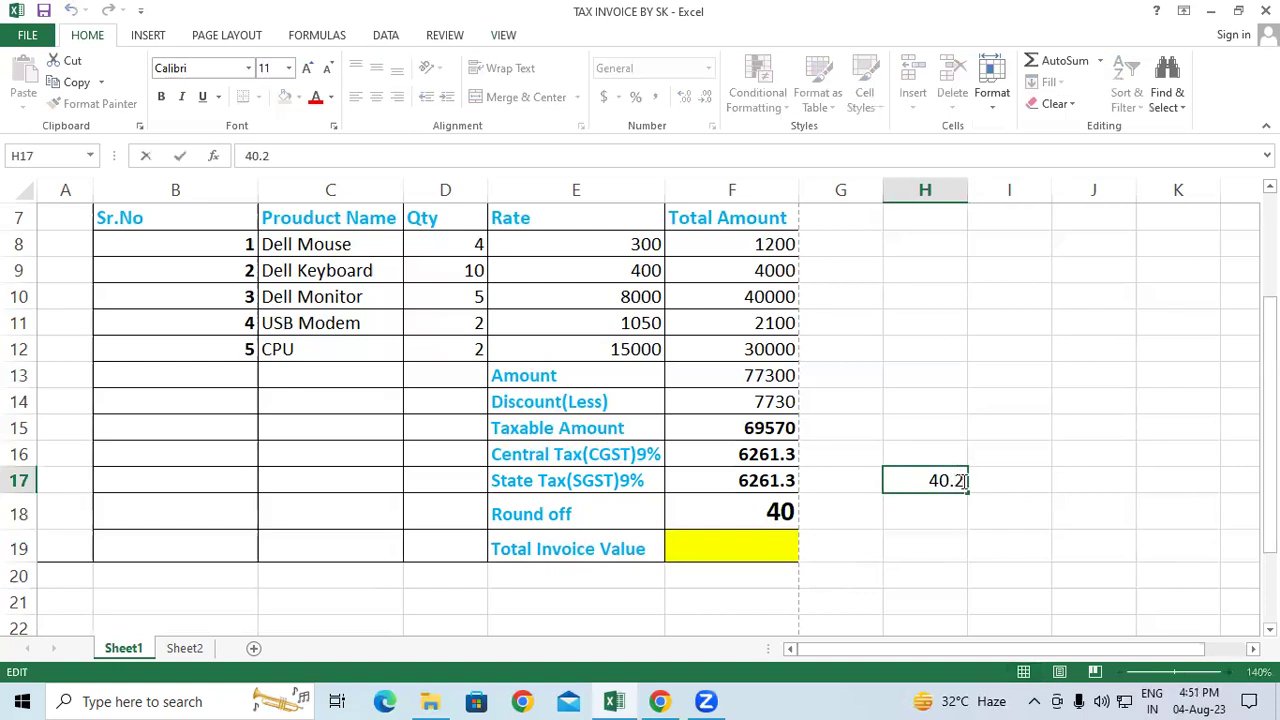
double_click(958, 480)
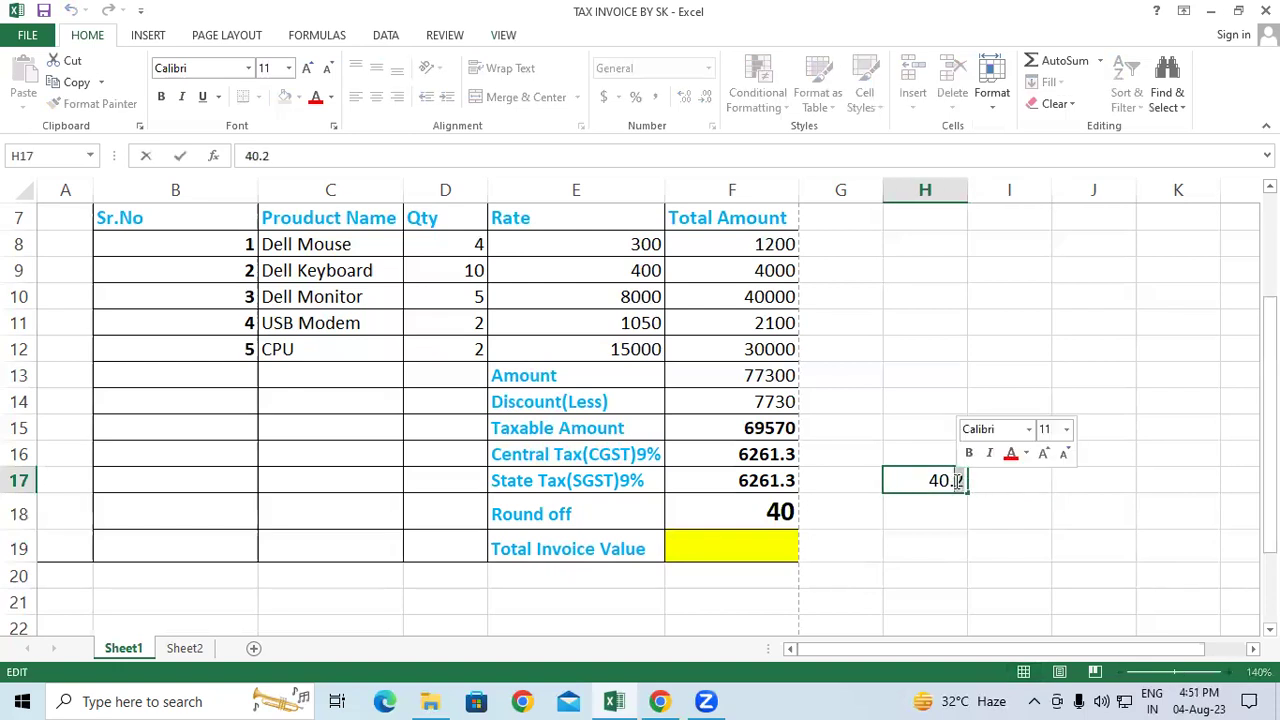
type("5")
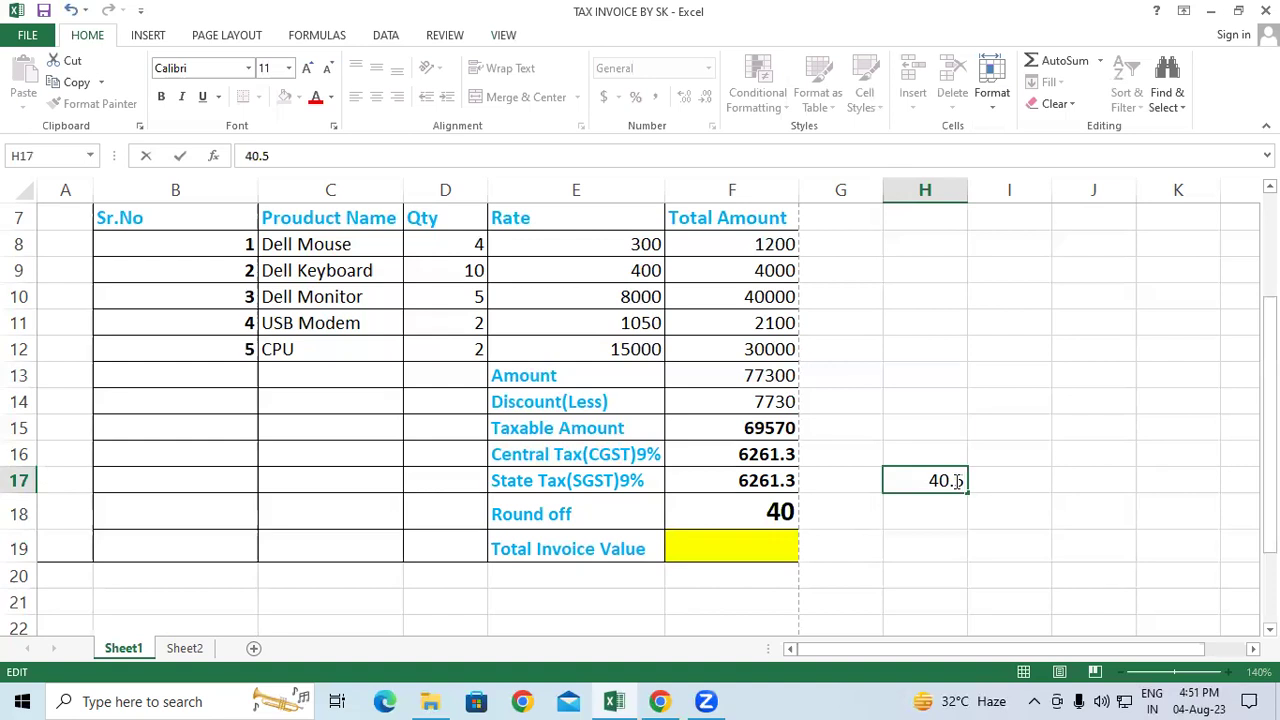
key("Return")
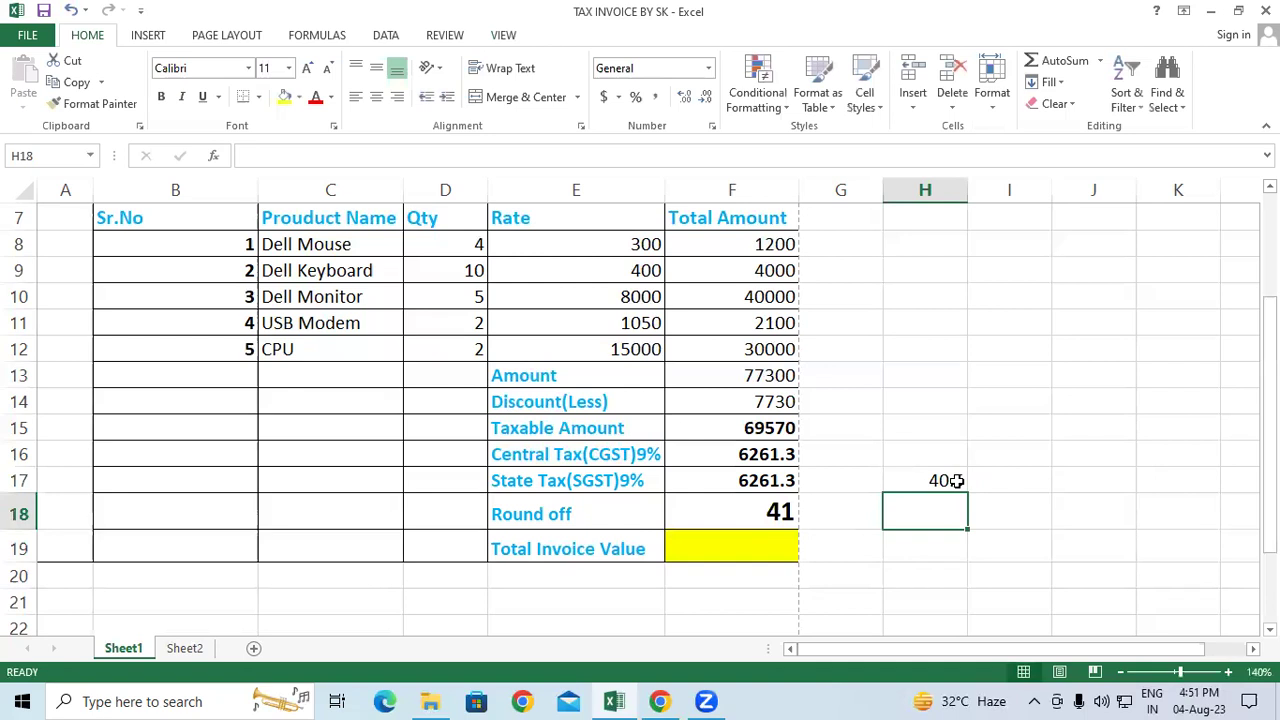